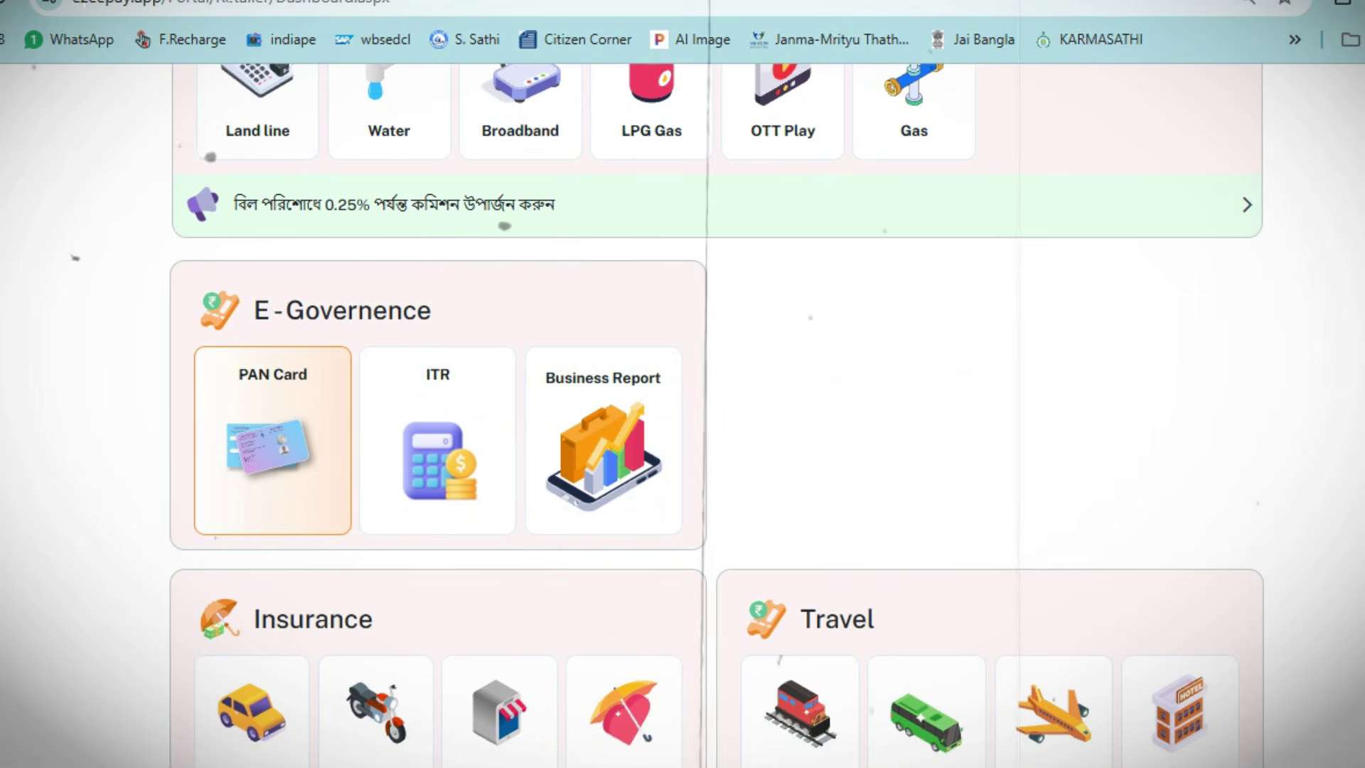
- Open the PAN Card service and preview the Change Pan Request type and applicant title options
click(272, 441)
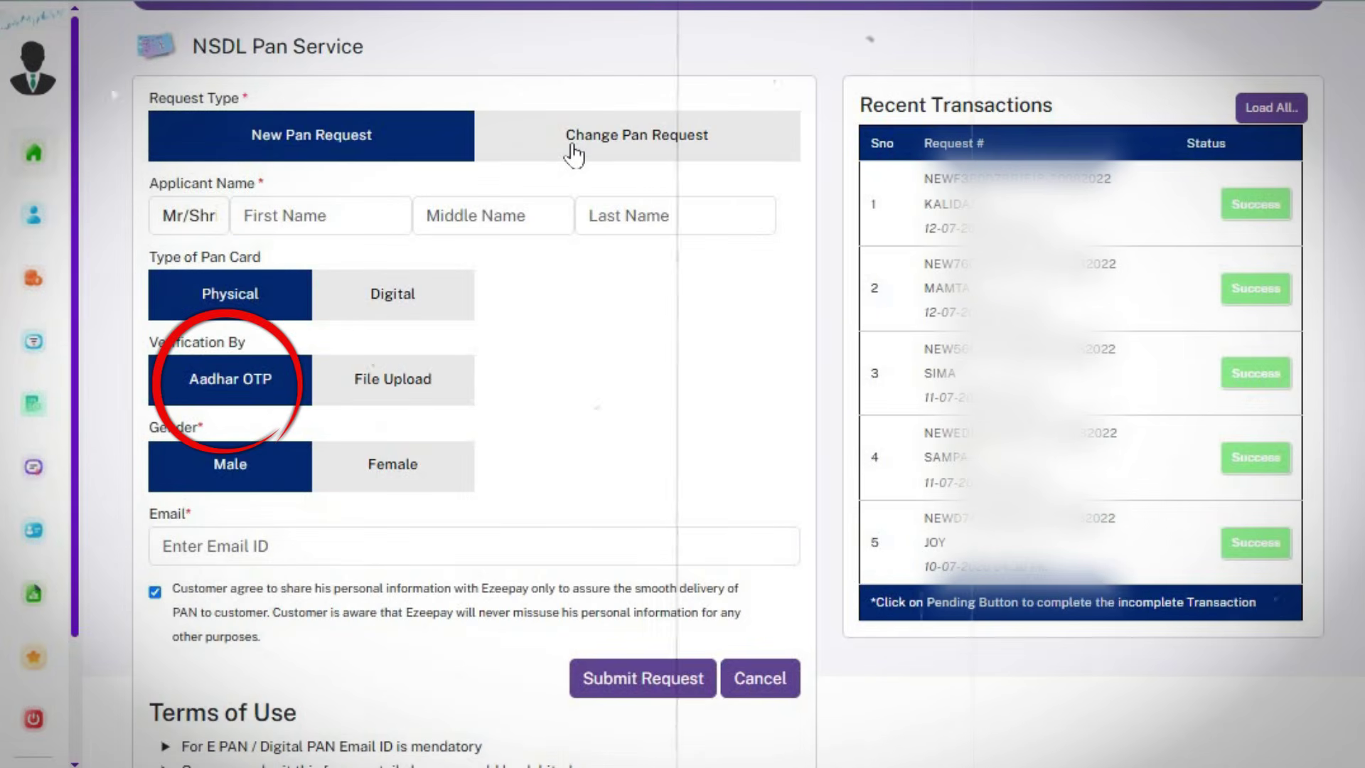
click(575, 152)
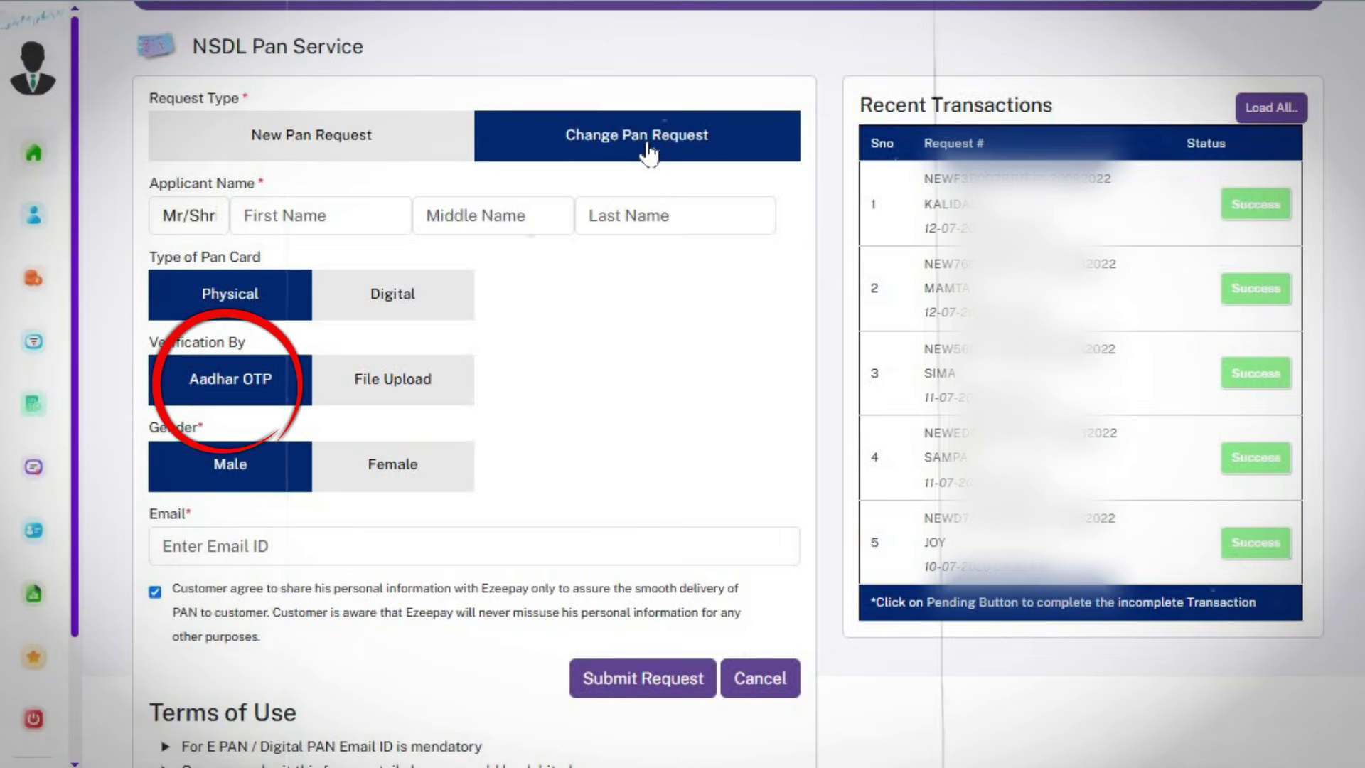
click(193, 216)
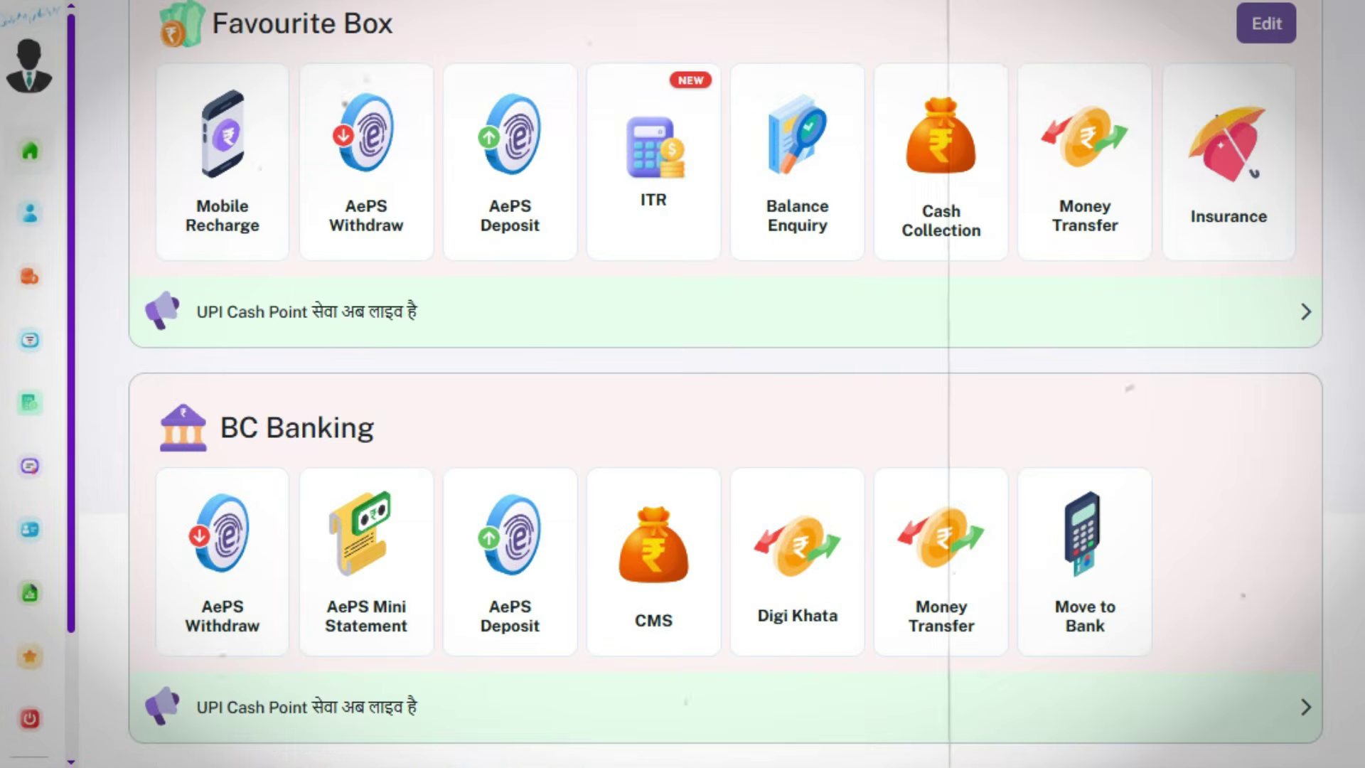
scroll(797, 142, down, 14)
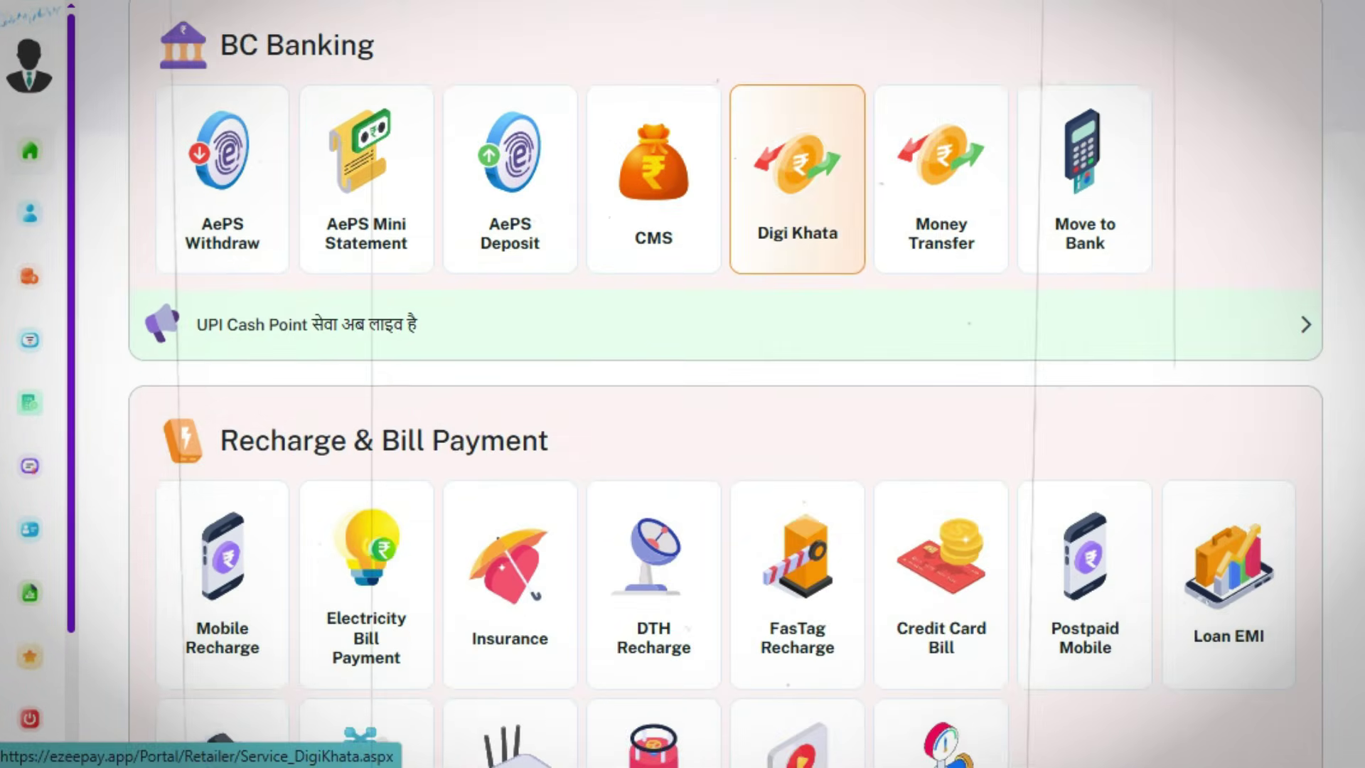
scroll(796, 93, down, 3)
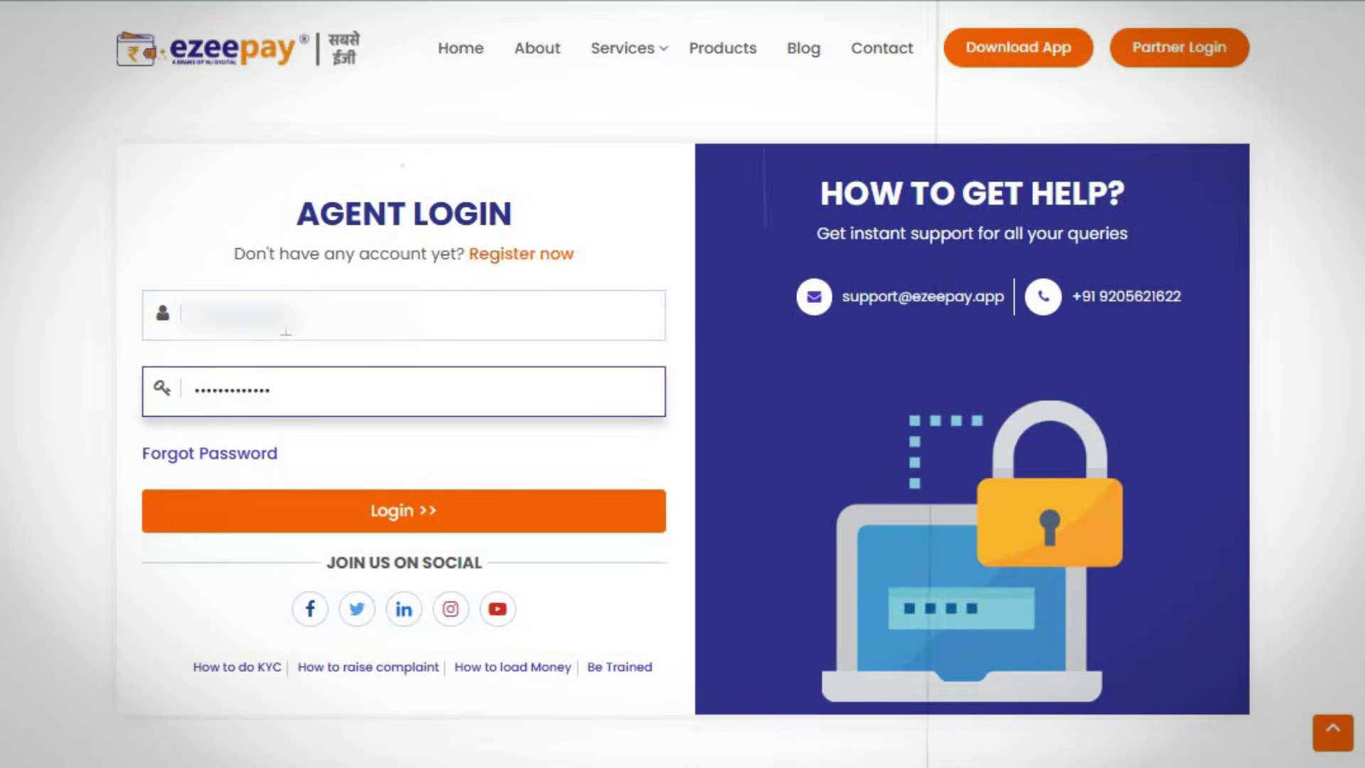
- Log in as the agent and open the PAN Card form from E-Governance
click(448, 528)
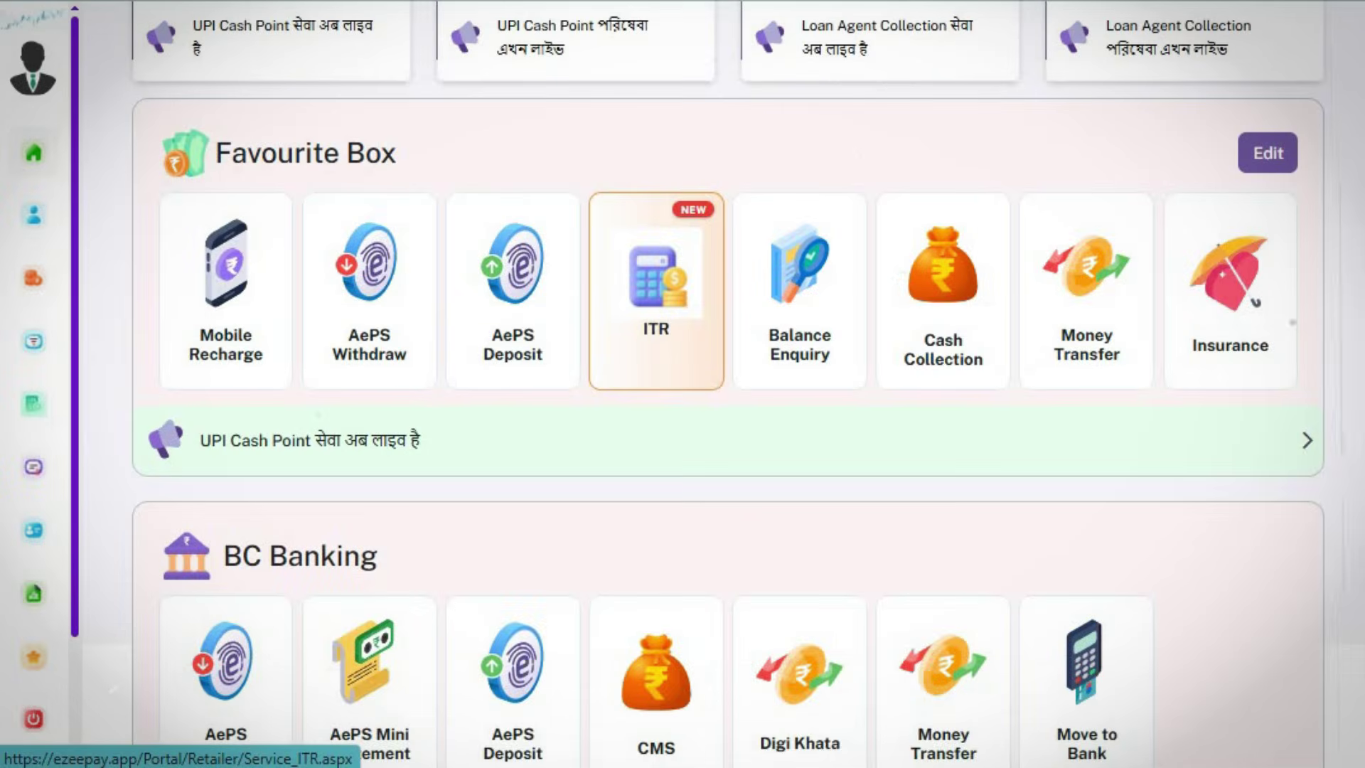
scroll(673, 276, down, 6)
scroll(242, 284, down, 12)
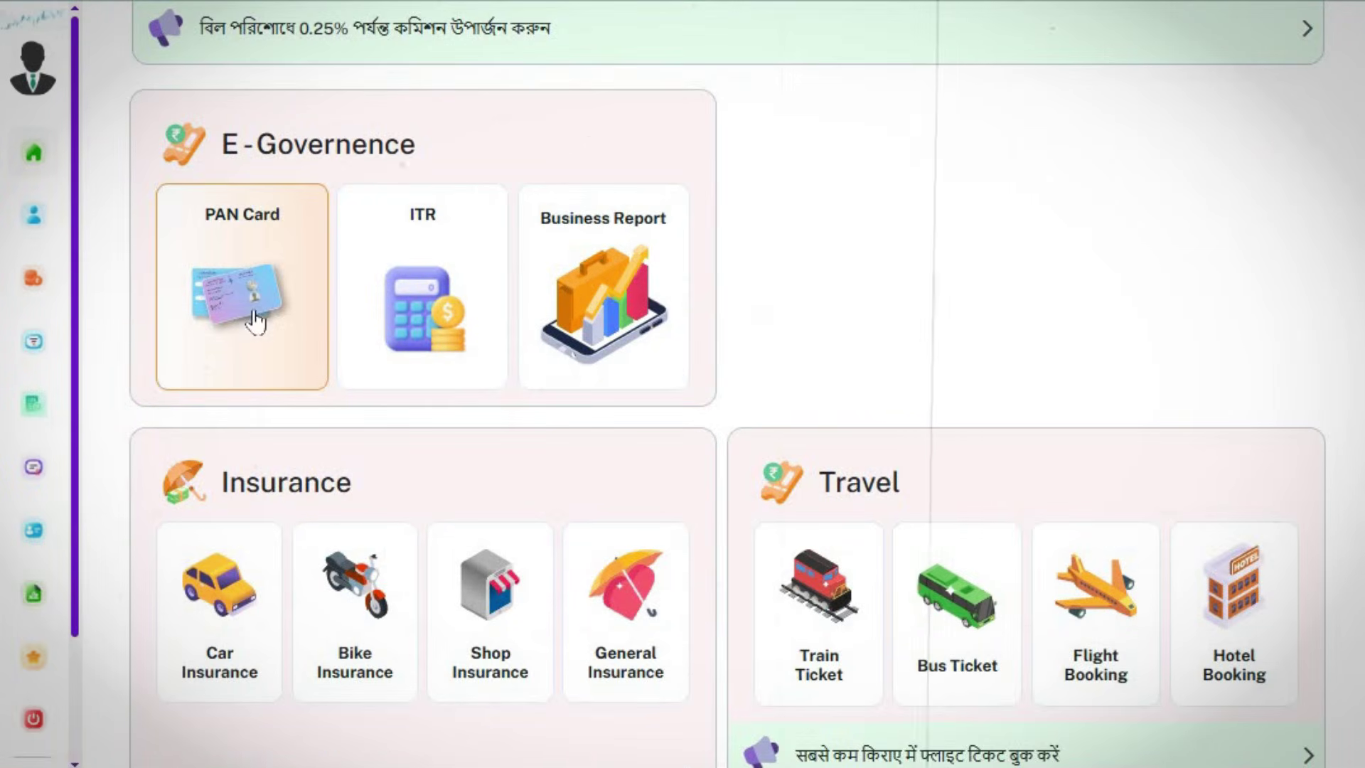
click(245, 301)
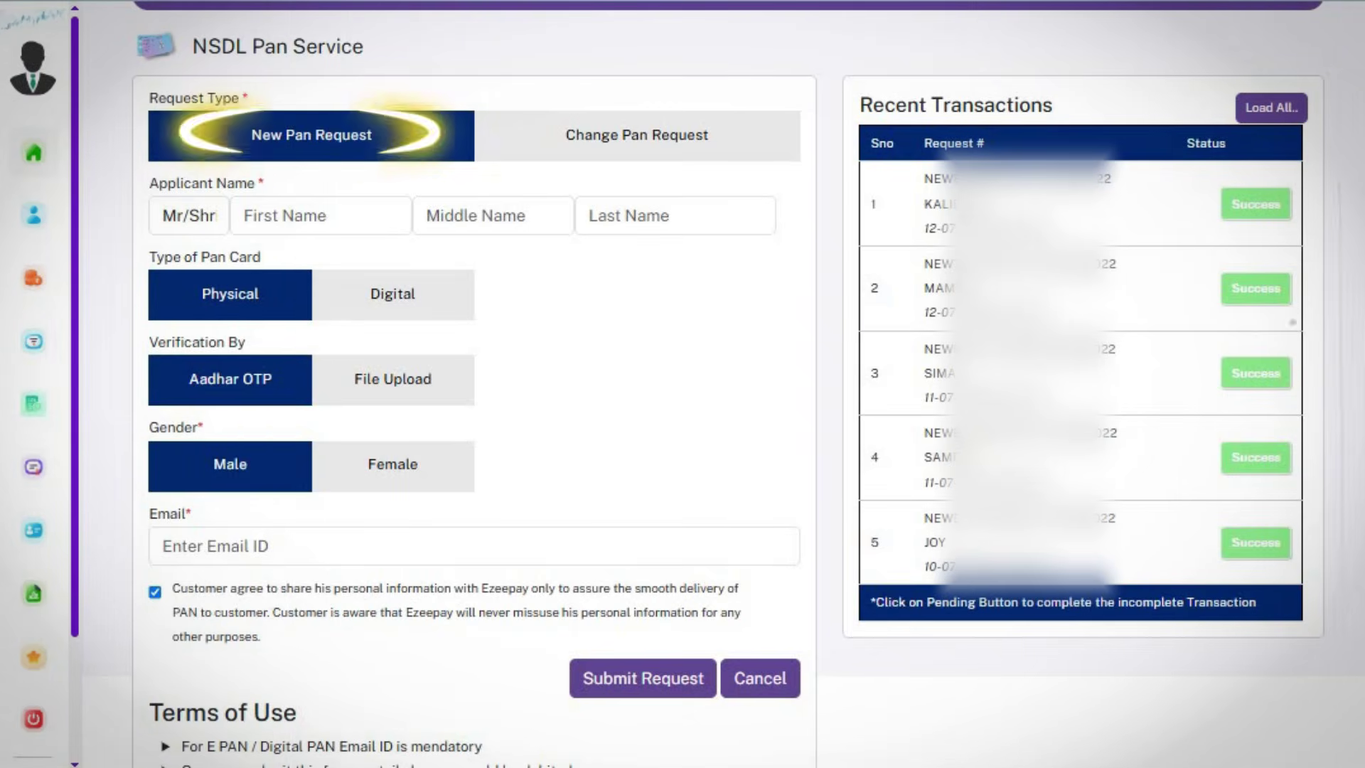
- Switch the request type to Change Pan Request, keeping Mr/Shri as the applicant title
click(332, 156)
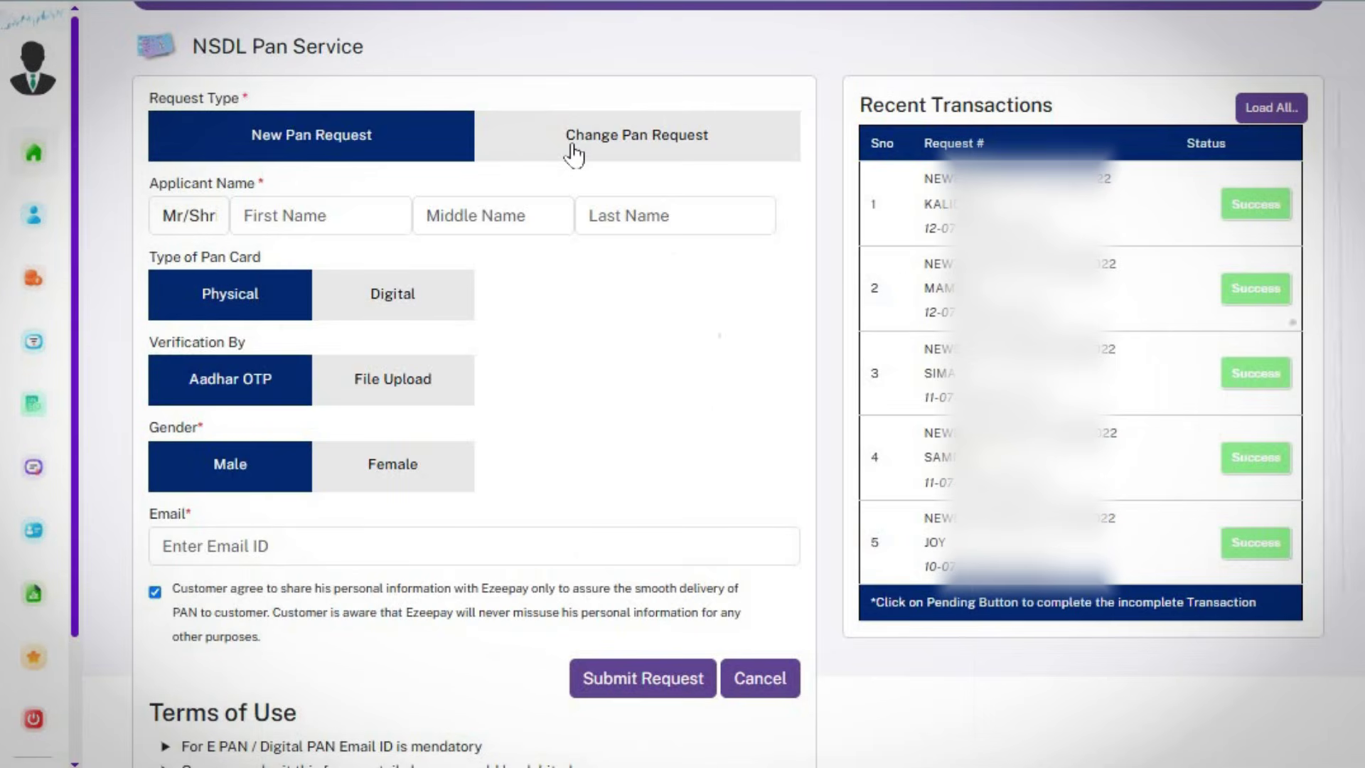
click(617, 146)
click(640, 146)
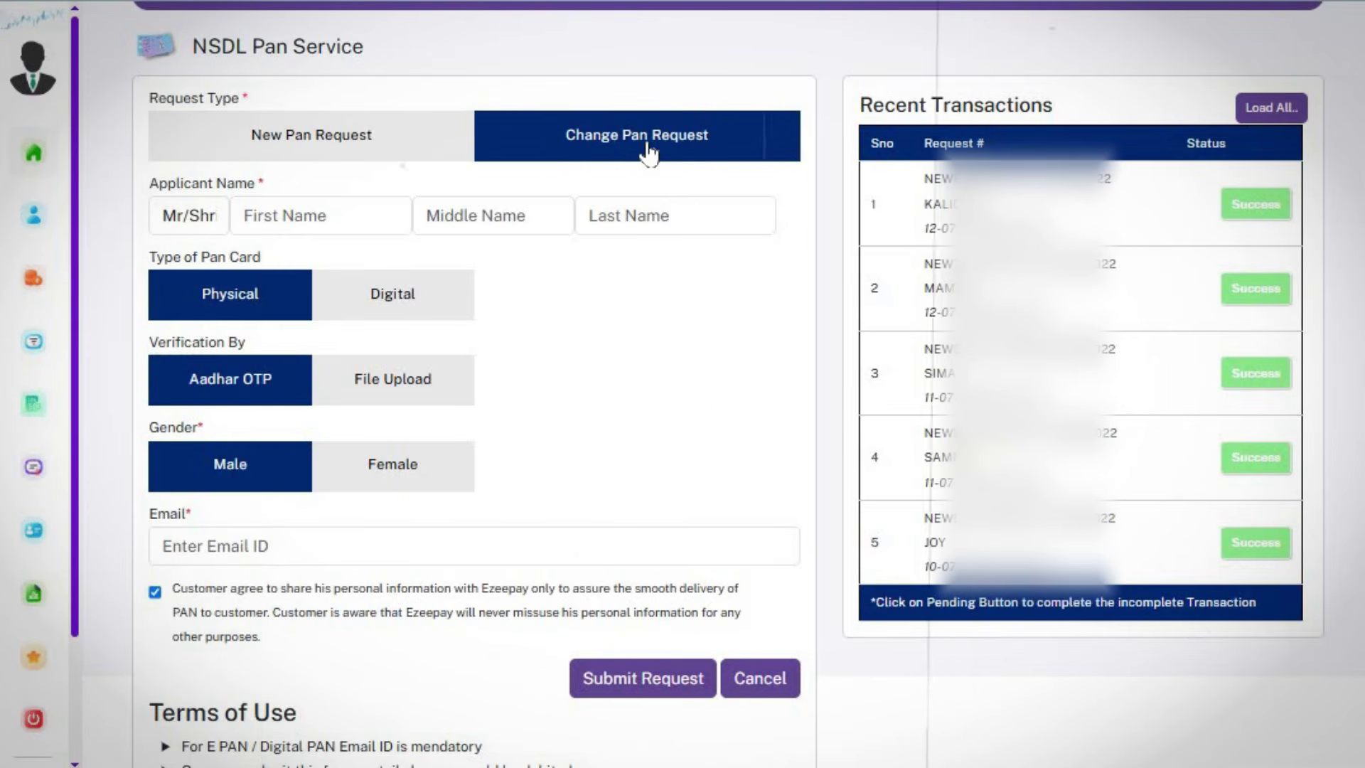
click(188, 215)
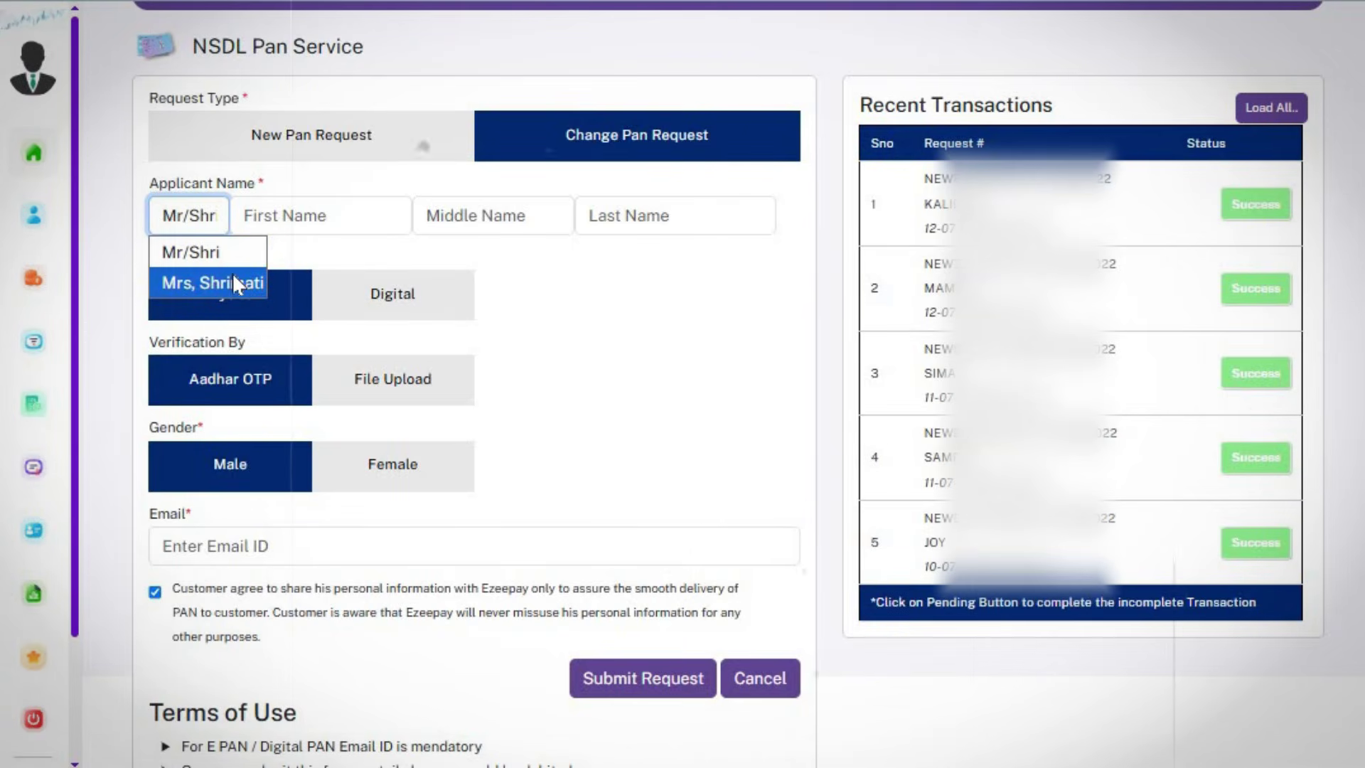
click(314, 215)
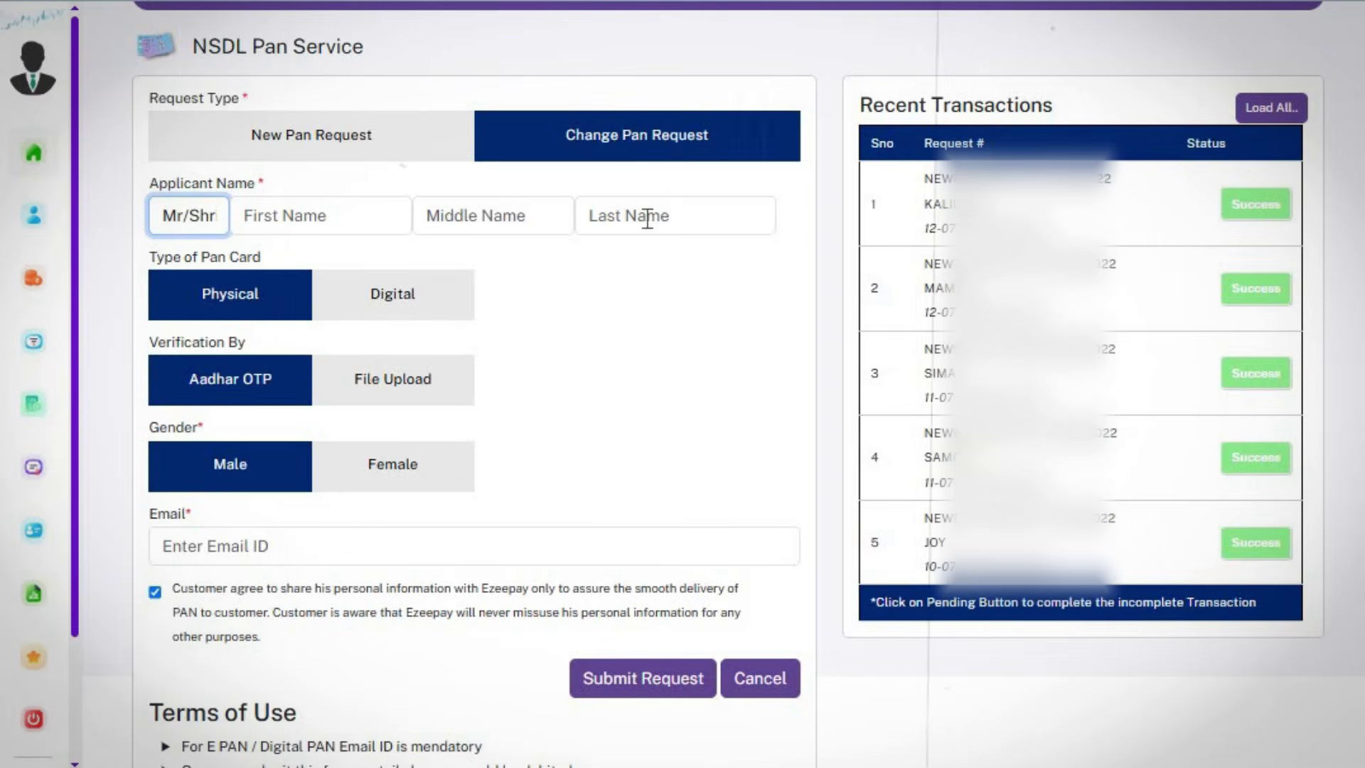
- Keep the PAN card type as Physical after briefly choosing Digital
drag(156, 257, 286, 267)
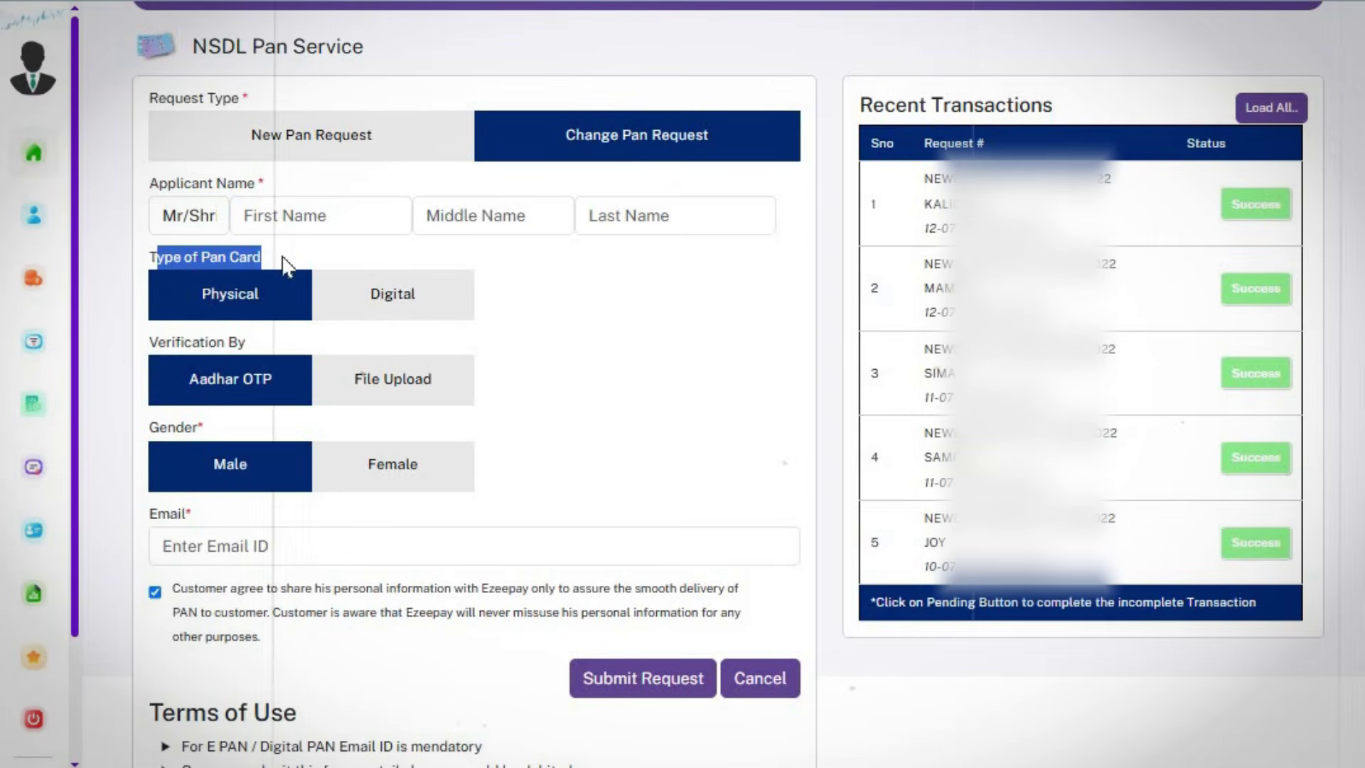
click(341, 293)
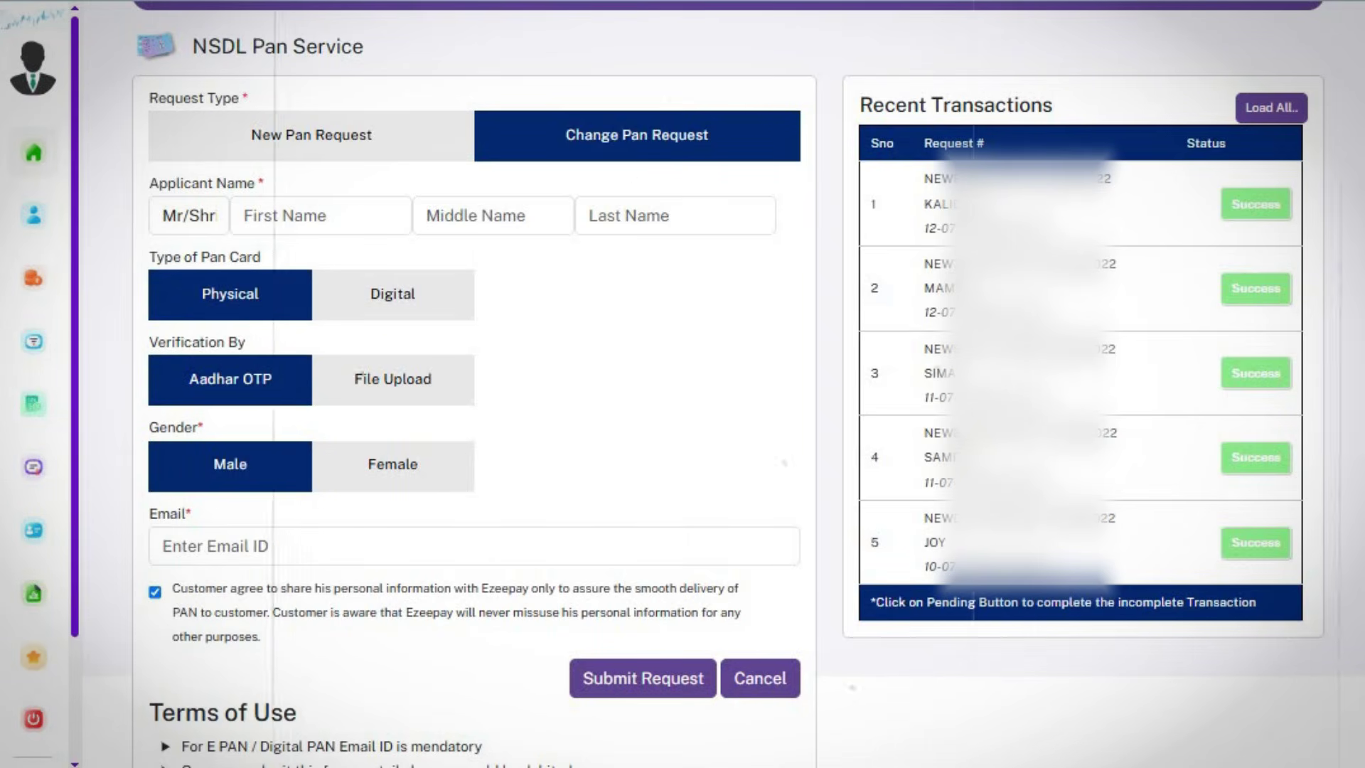
click(203, 292)
- Choose File Upload as verification method, leaving the applicant's gender as Male
click(391, 387)
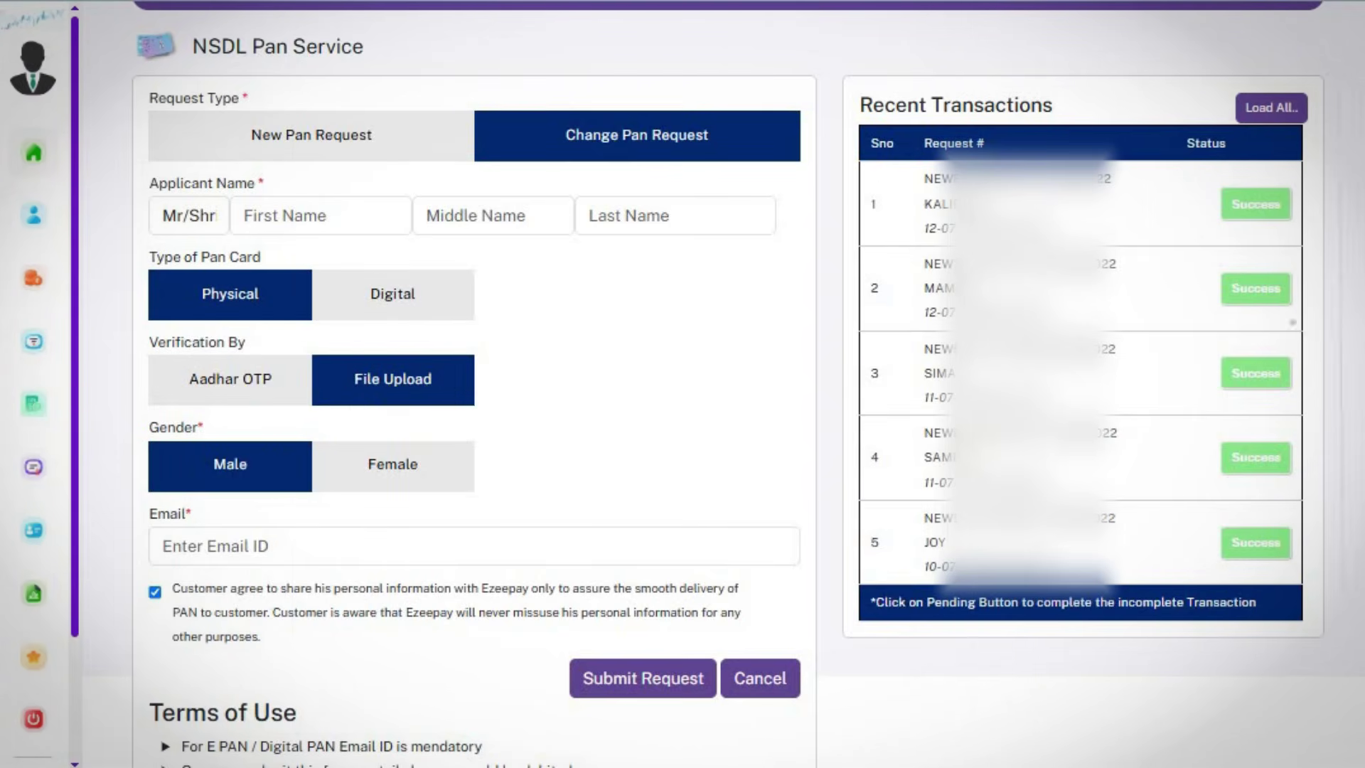
click(413, 482)
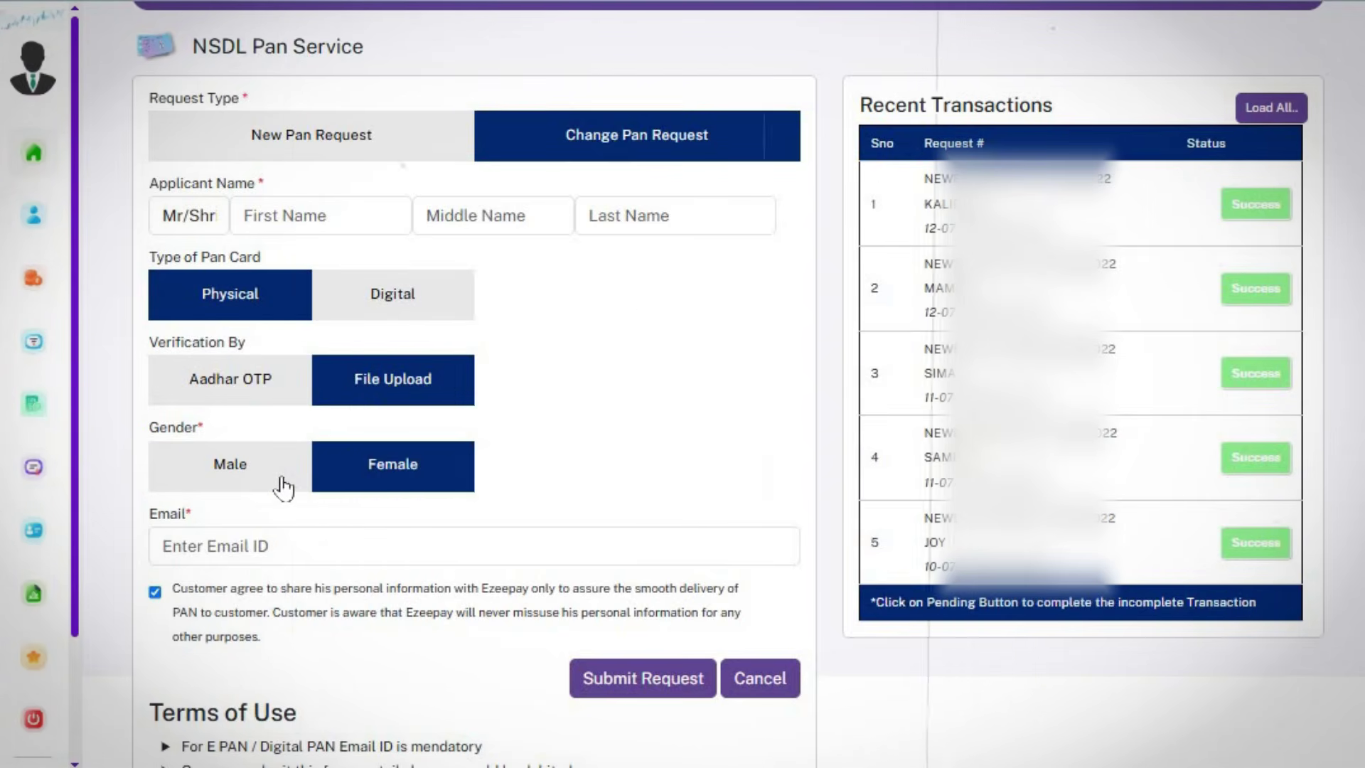
click(284, 481)
click(399, 544)
click(561, 475)
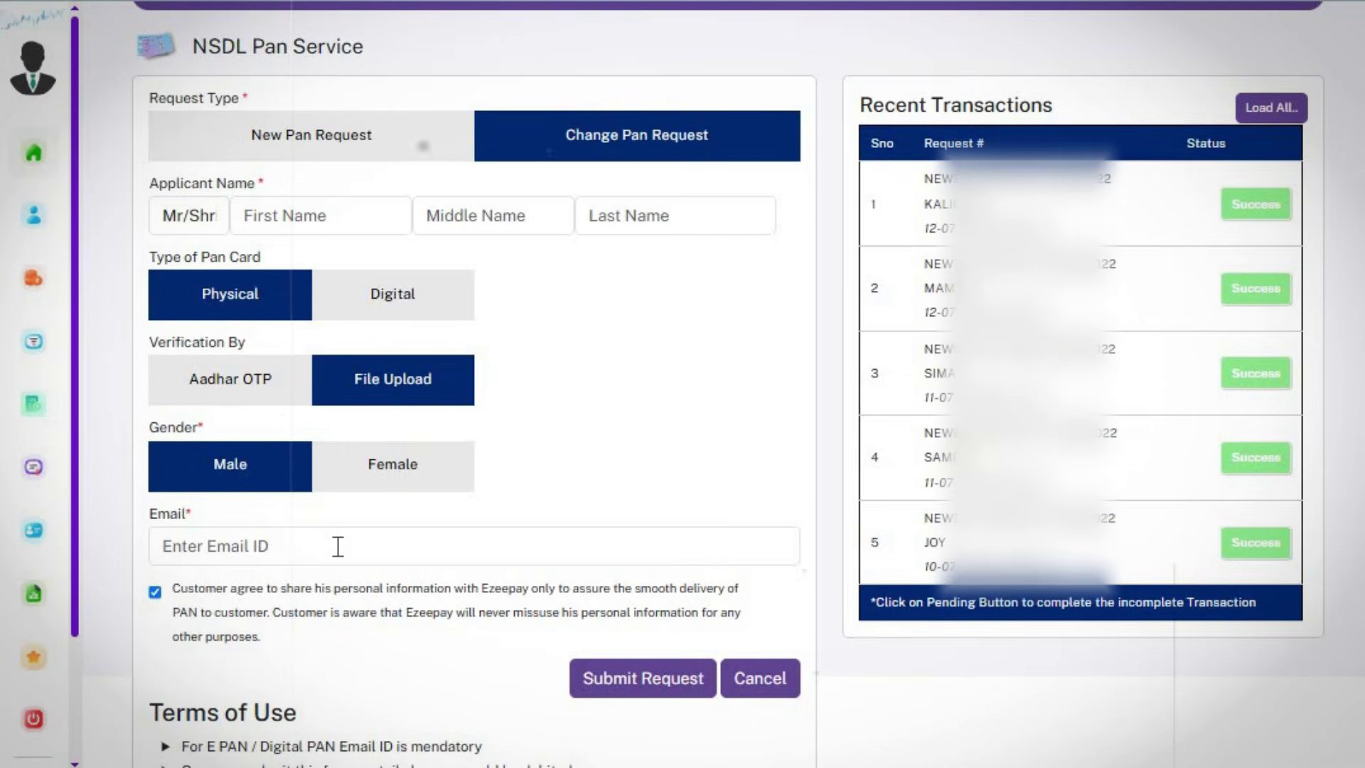
scroll(334, 545, down, 1)
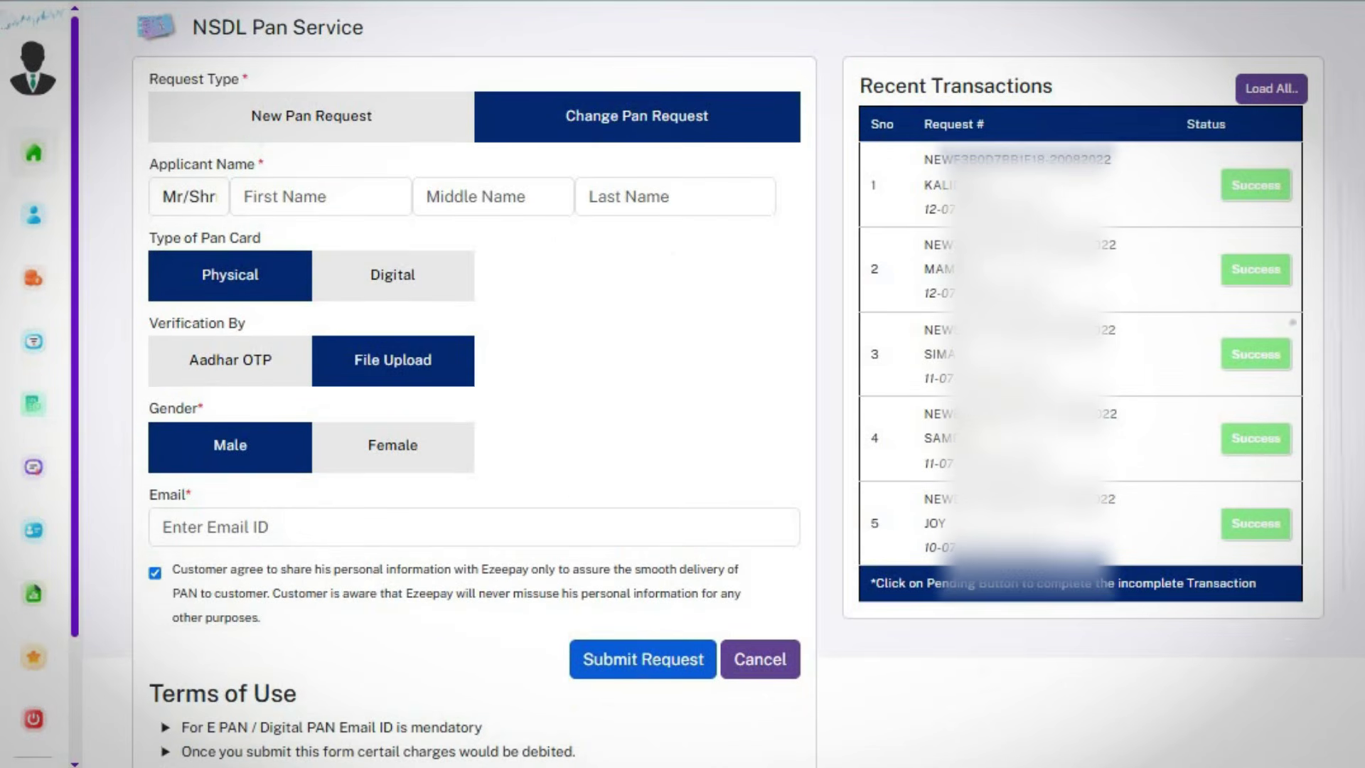
- Submit the PAN request to the NSDL site and accept the location-monitoring notice
click(632, 659)
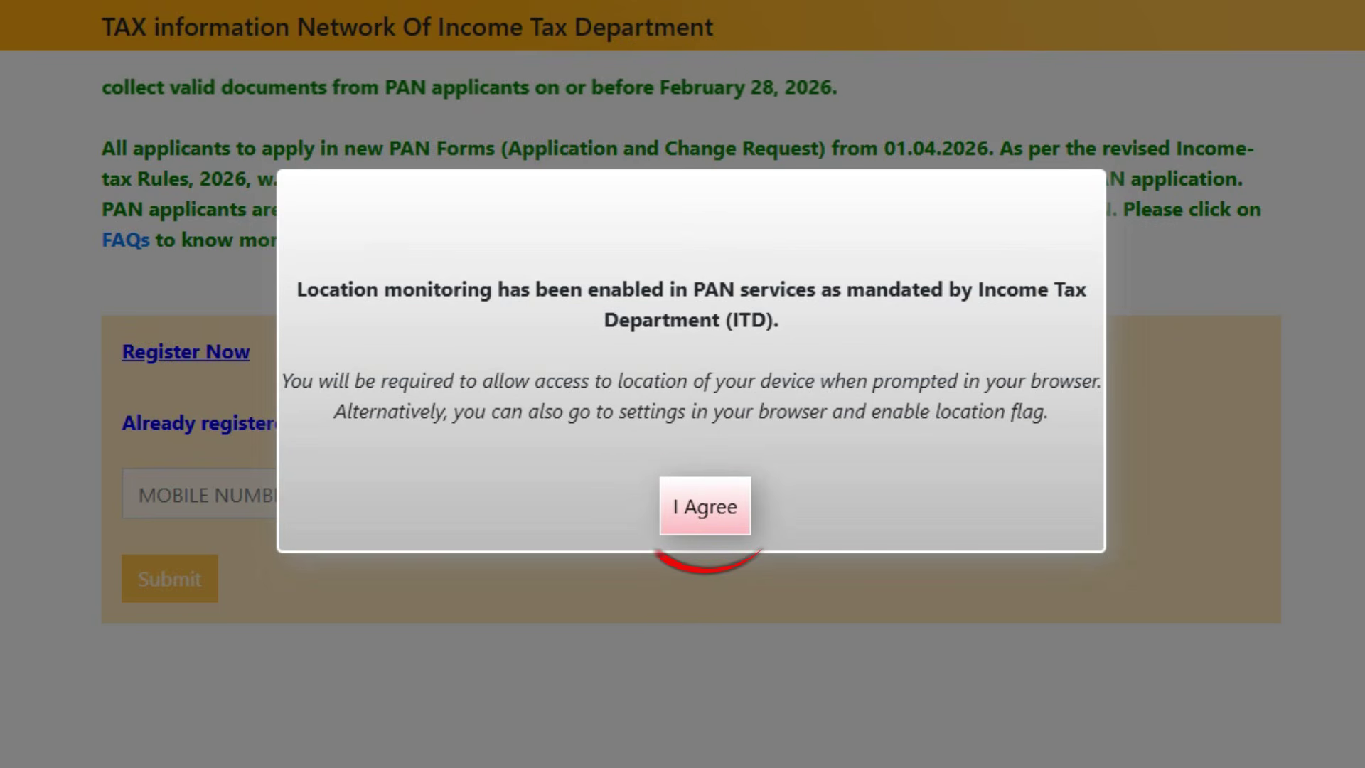
click(710, 588)
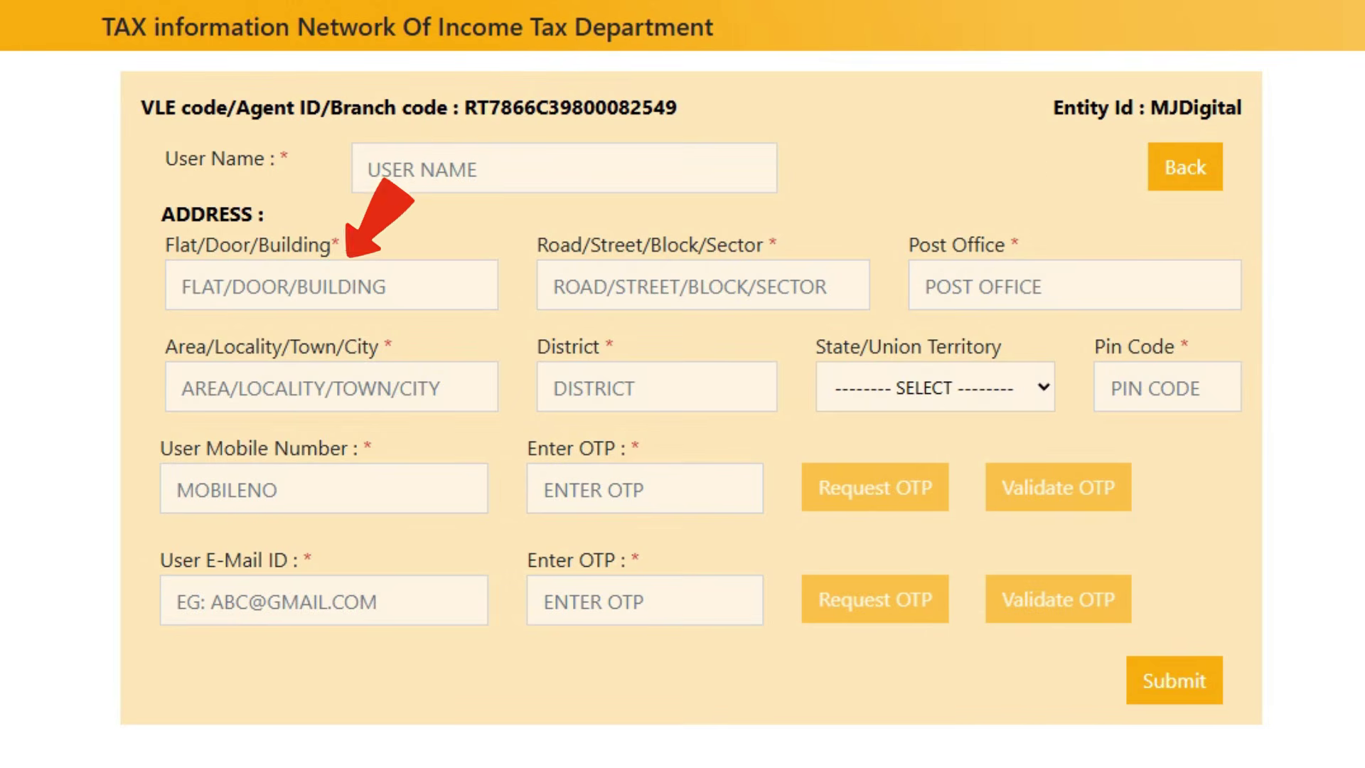
- Enter the registration user name and the mobile OTP received
click(564, 169)
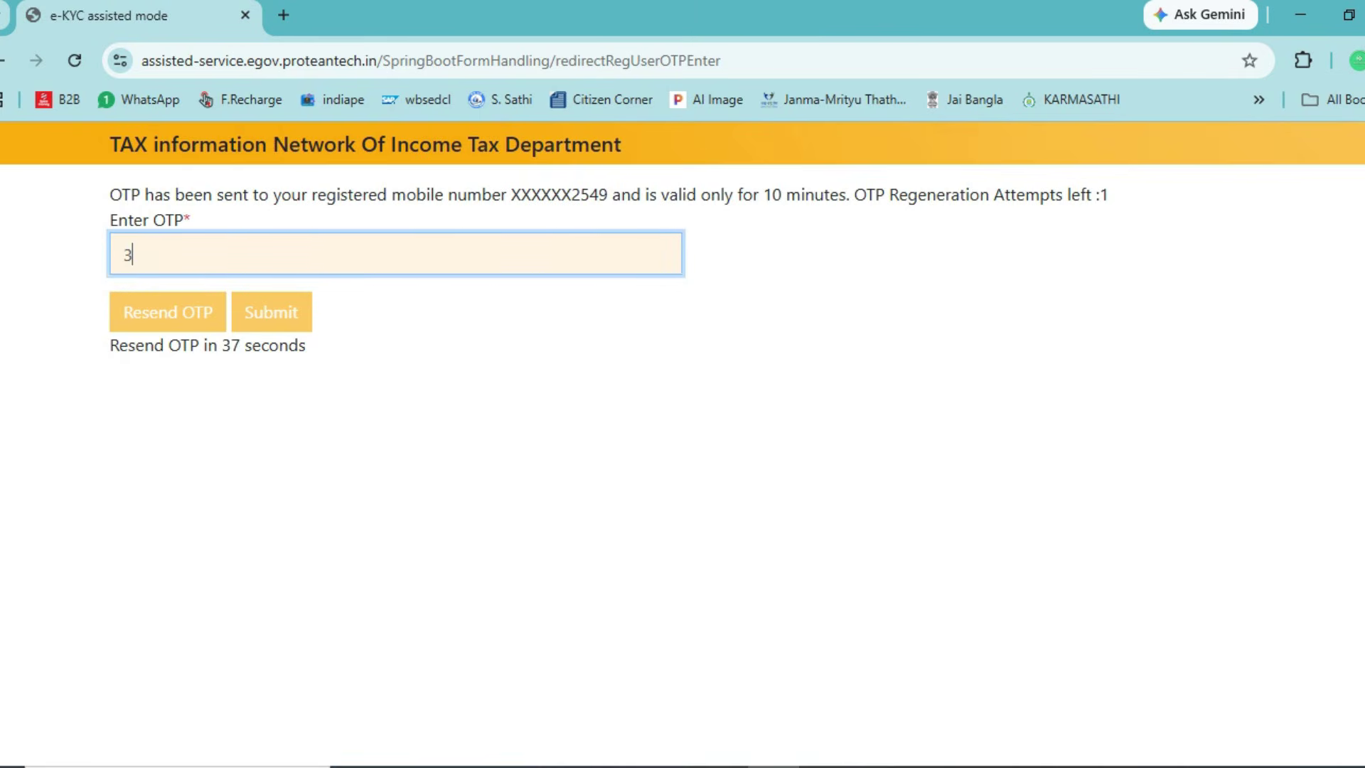
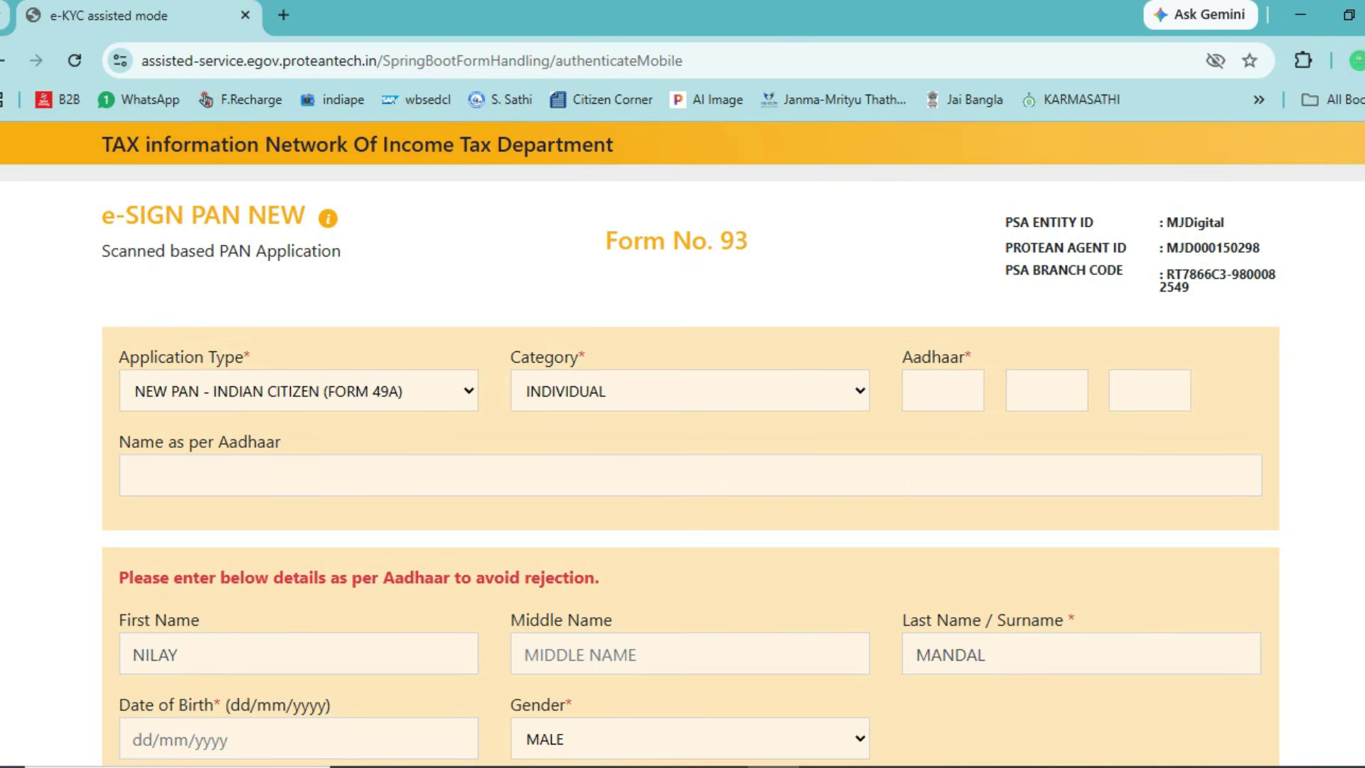
- Enter the applicant's Aadhaar number and name as per Aadhaar
scroll(683, 440, down, 2)
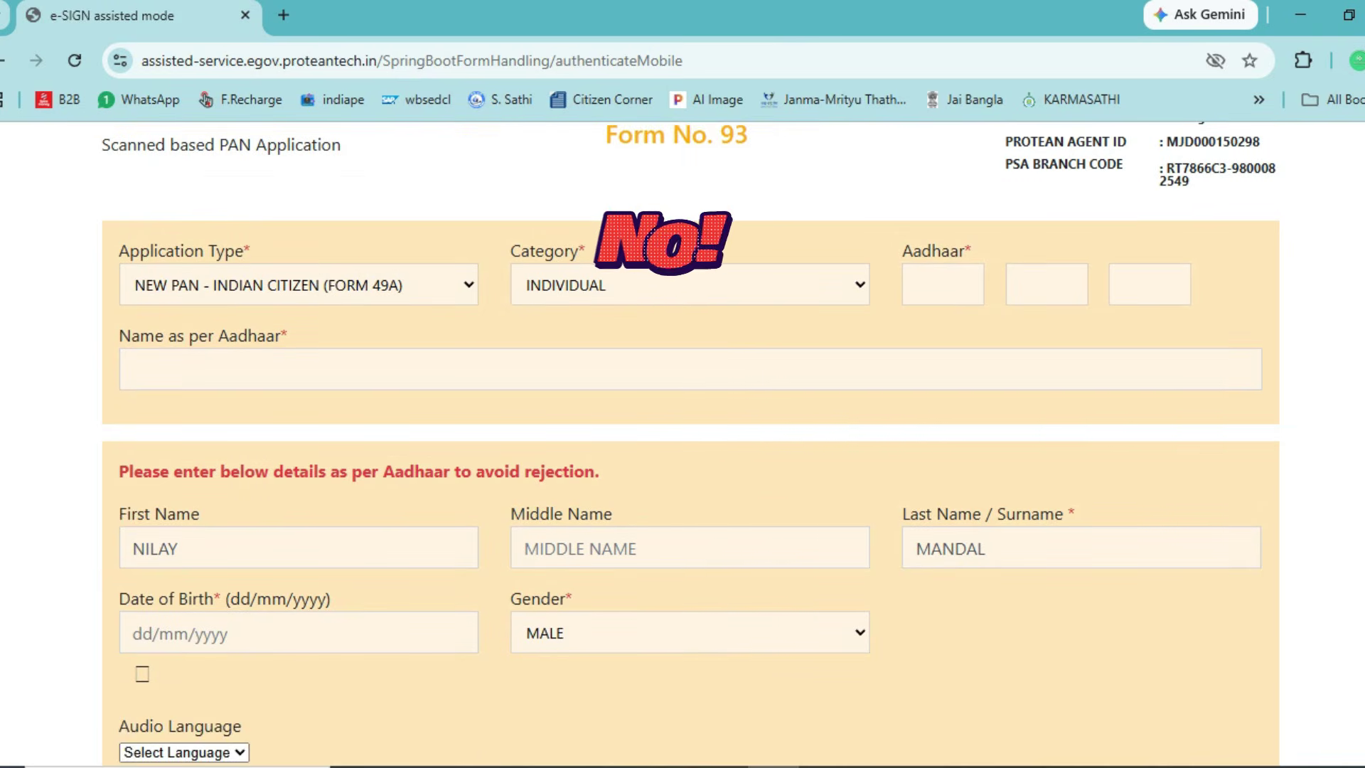
click(942, 285)
text(41)
click(1047, 284)
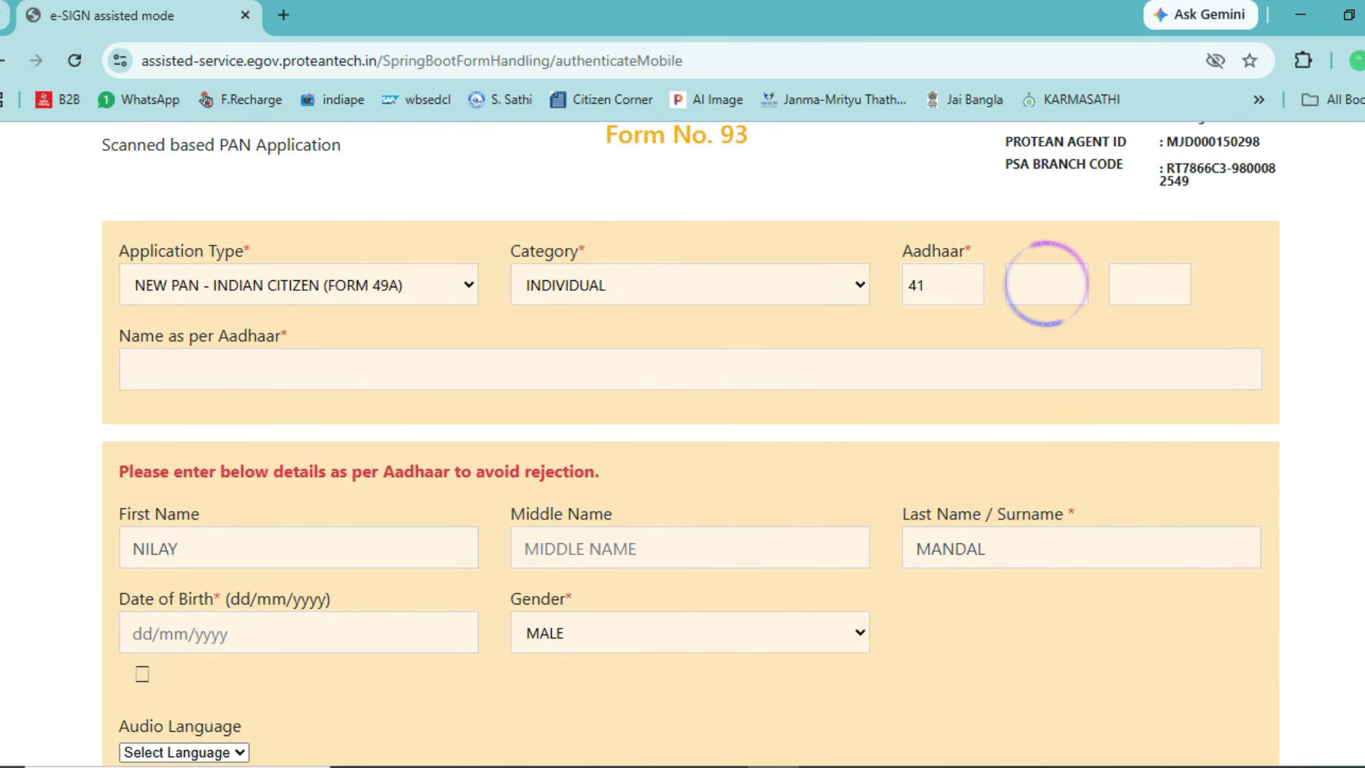
click(1149, 285)
key(Tab)
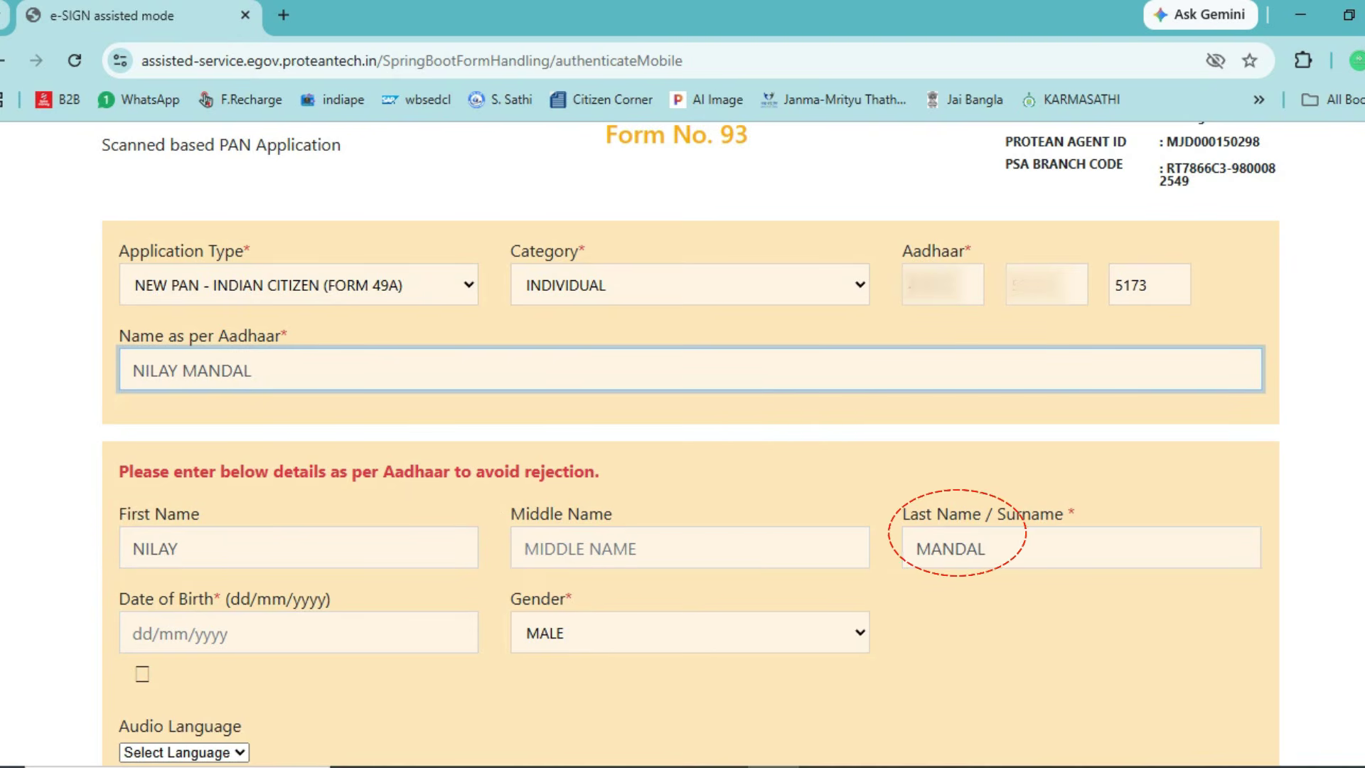
scroll(683, 427, down, 3)
- Set the date of birth to a day in June 2008 and accept the Aadhaar e-KYC consent
click(298, 421)
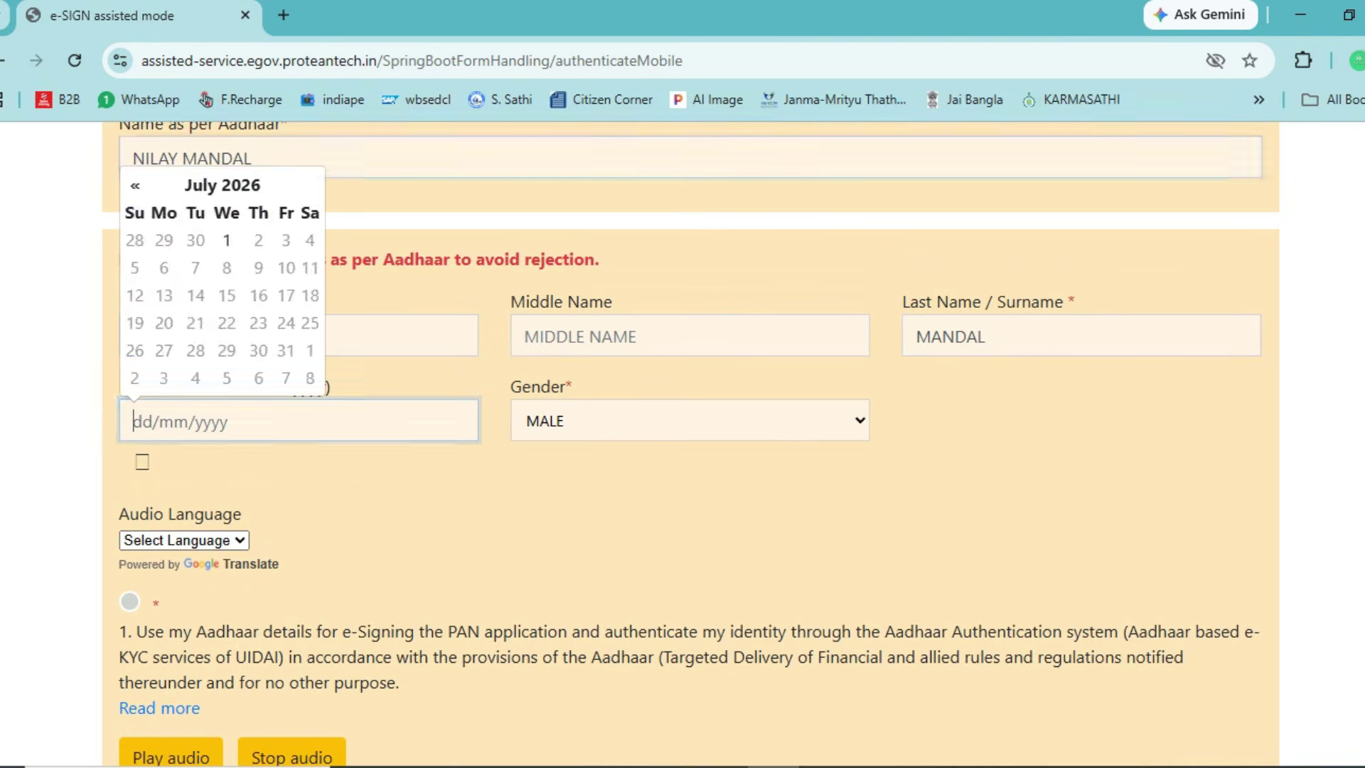
click(222, 190)
click(222, 190)
click(134, 193)
click(135, 192)
click(197, 360)
click(197, 300)
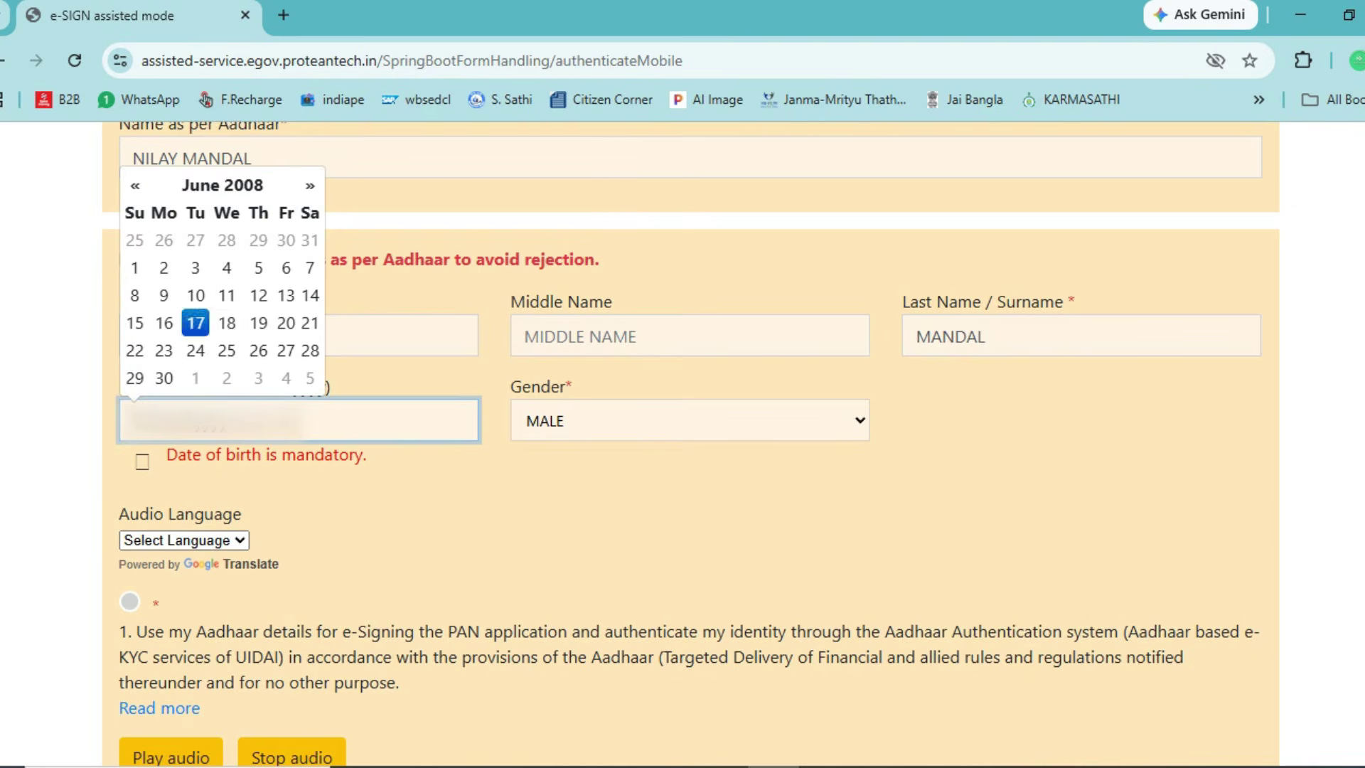
click(195, 317)
scroll(683, 427, down, 2)
click(129, 490)
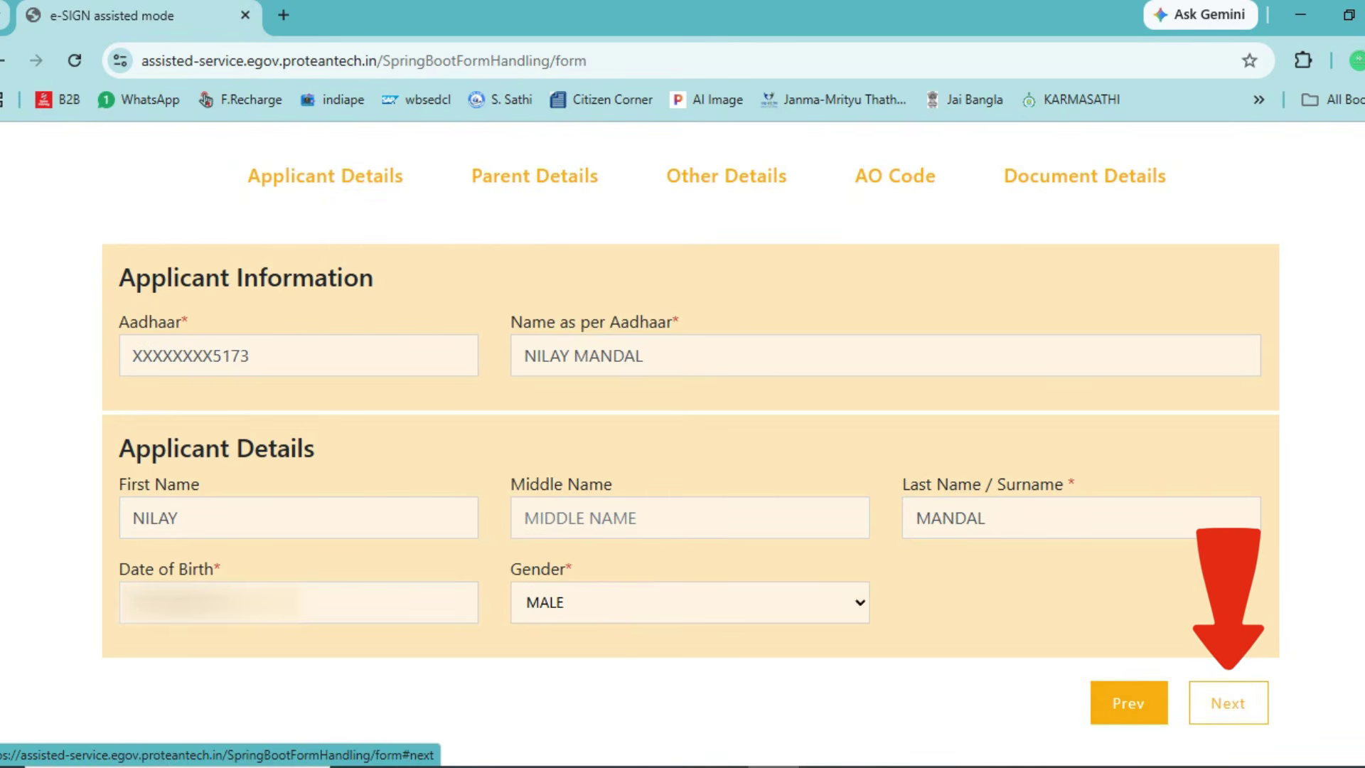
- Fill and confirm father's and mother's names with surname MANDAL, keeping father's name for the card
click(1228, 703)
scroll(683, 426, down, 2)
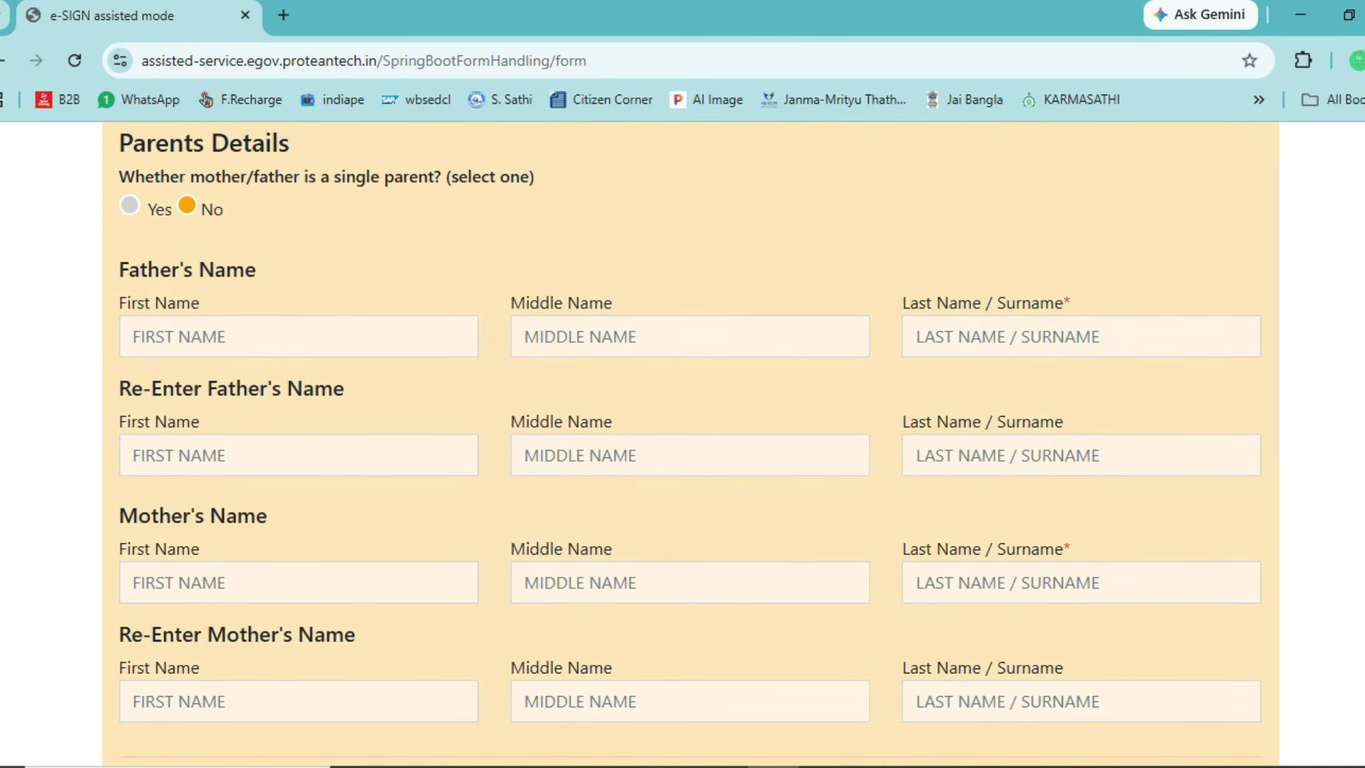
click(298, 337)
click(298, 455)
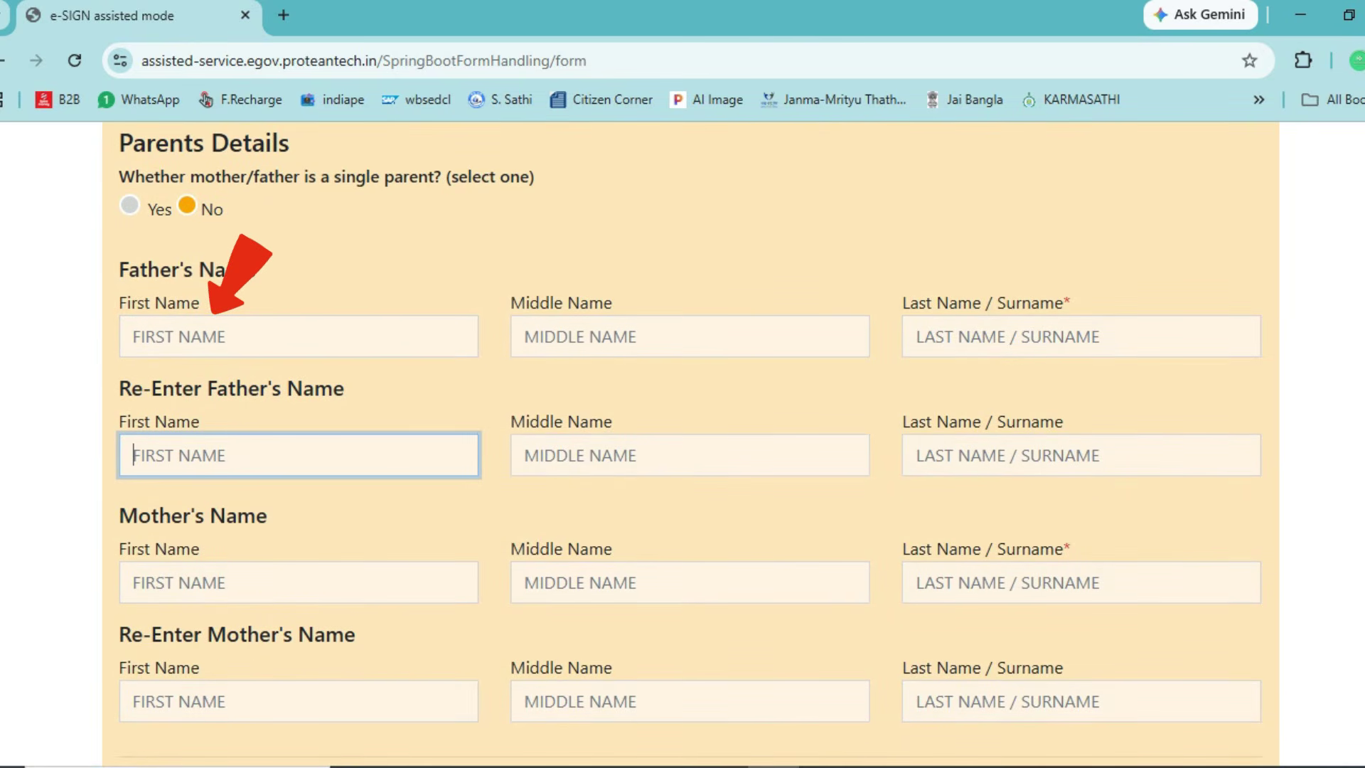
click(1081, 336)
click(1081, 455)
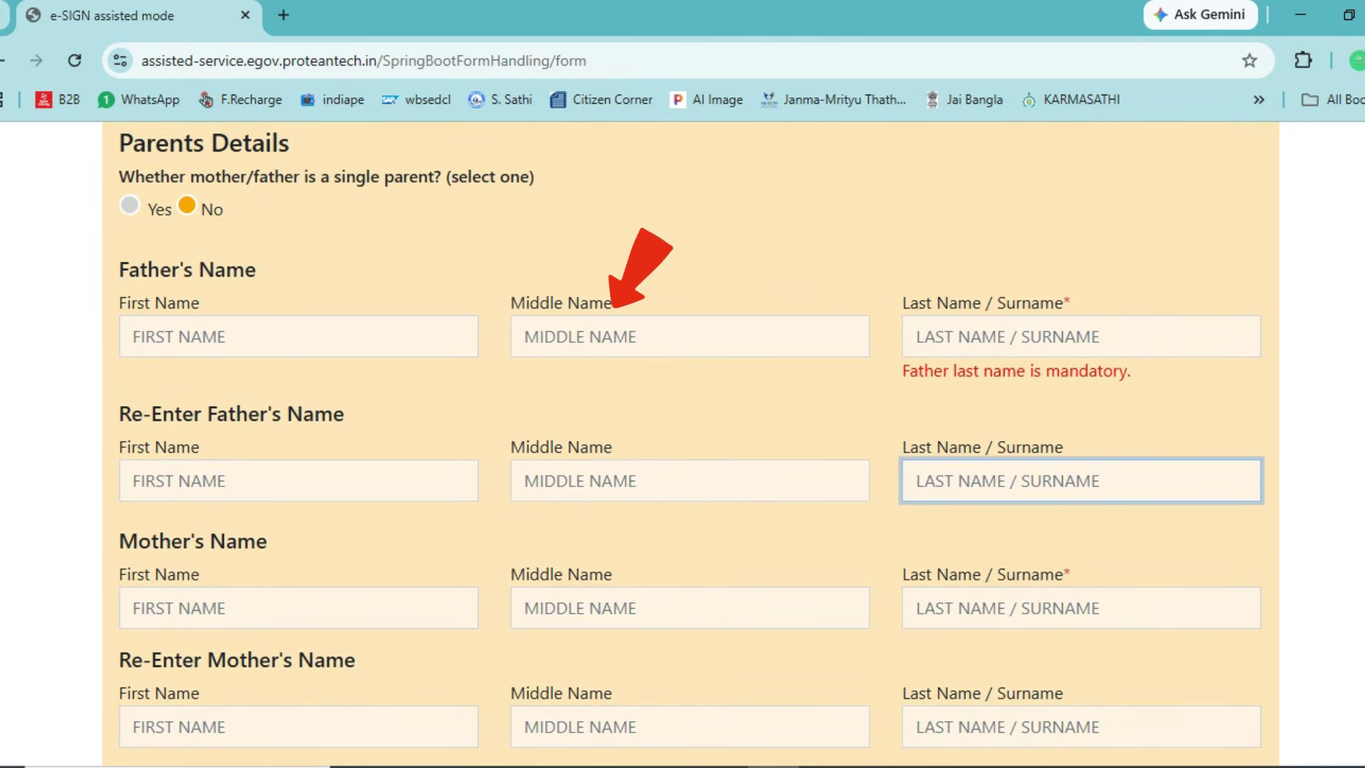
click(298, 337)
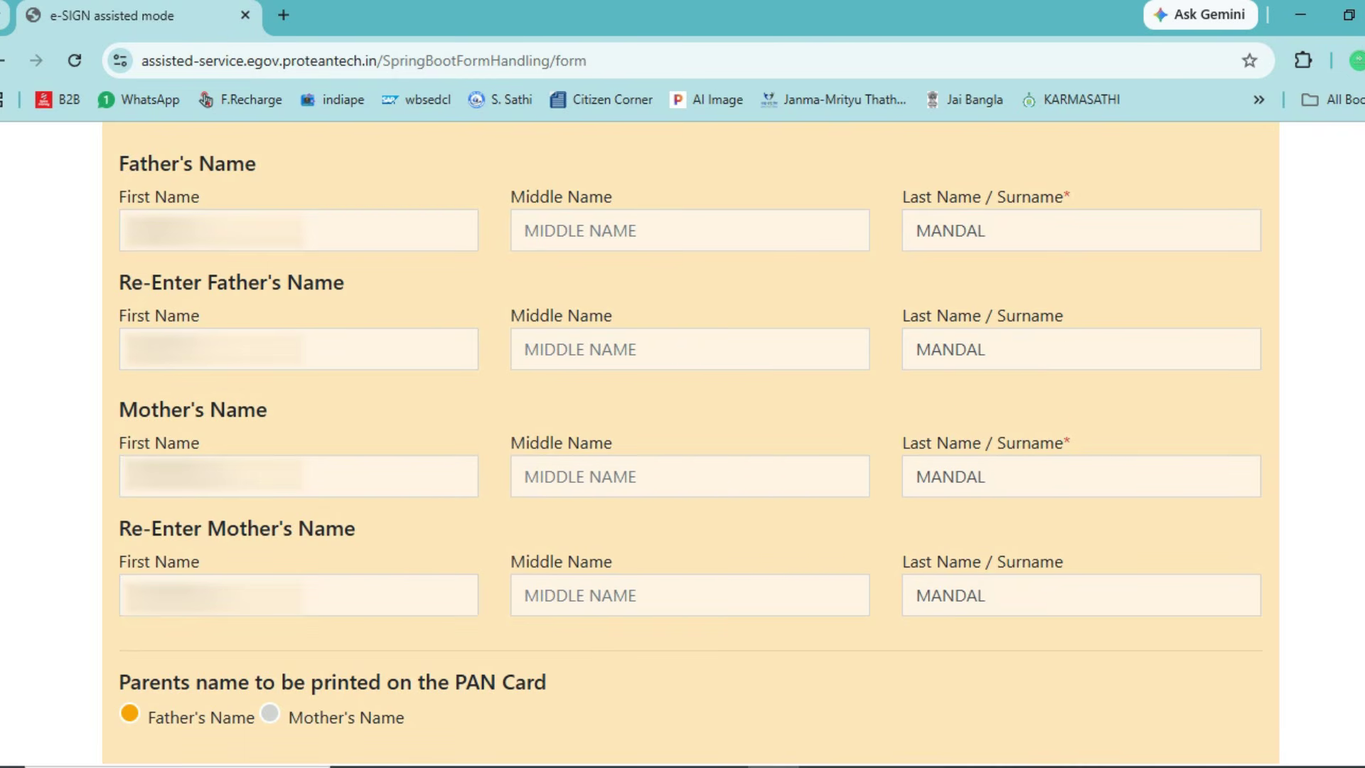
scroll(691, 444, down, 2)
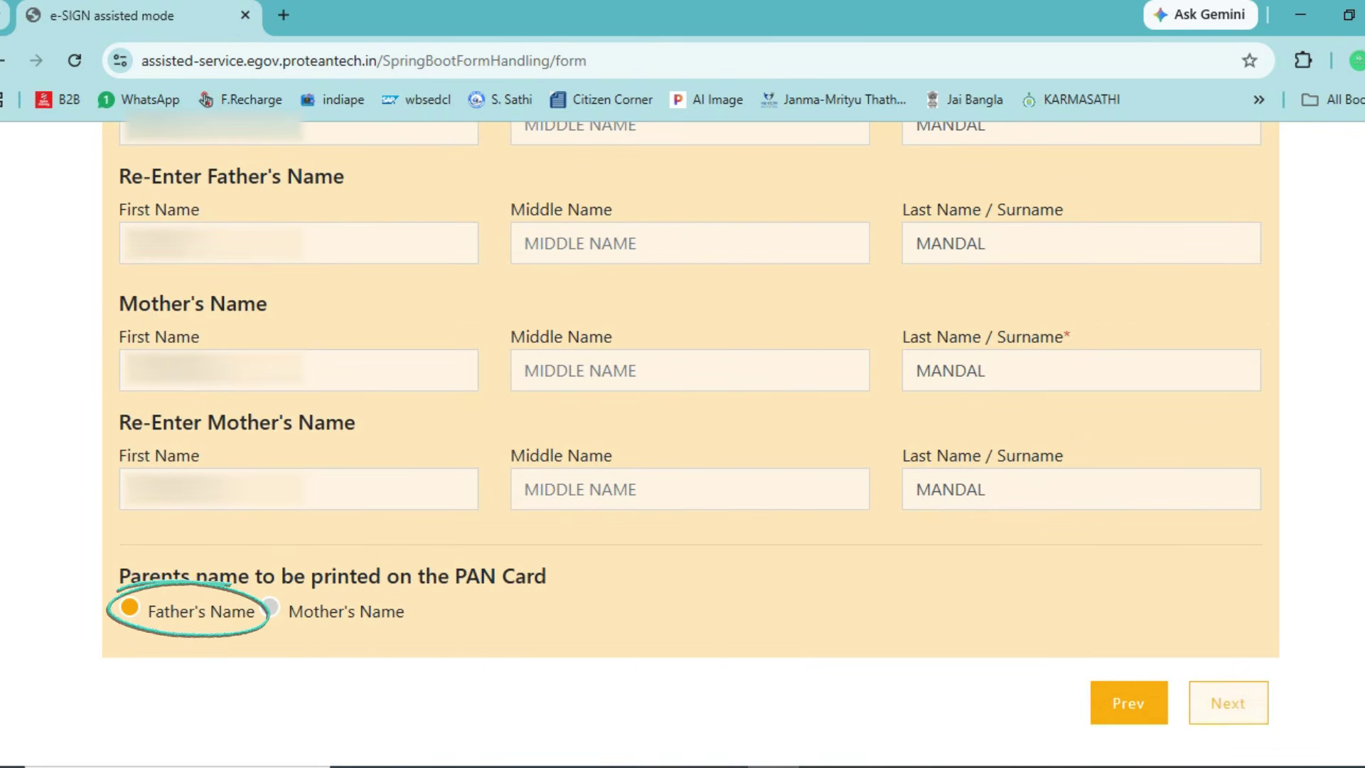
click(1228, 702)
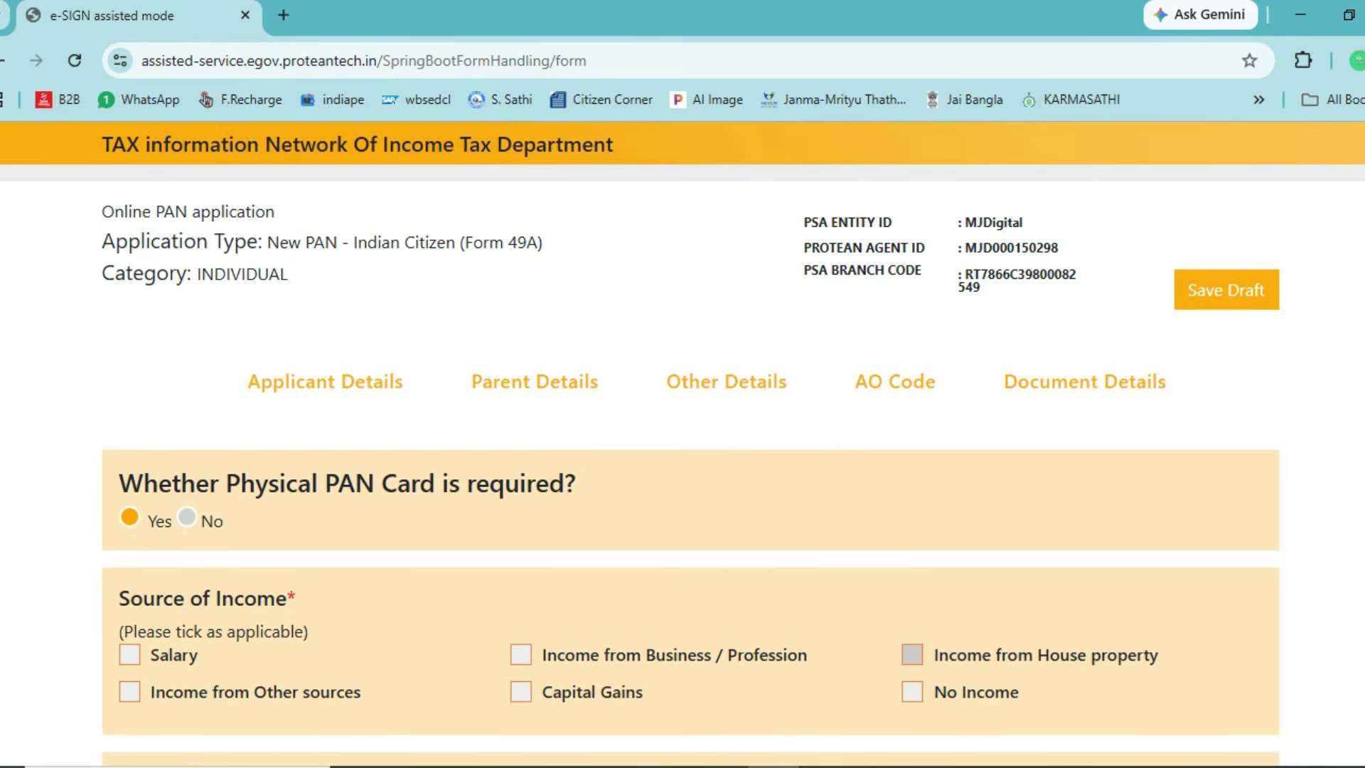
- Tick No Income, enter the mobile number and email, and choose Resident status
scroll(683, 444, down, 3)
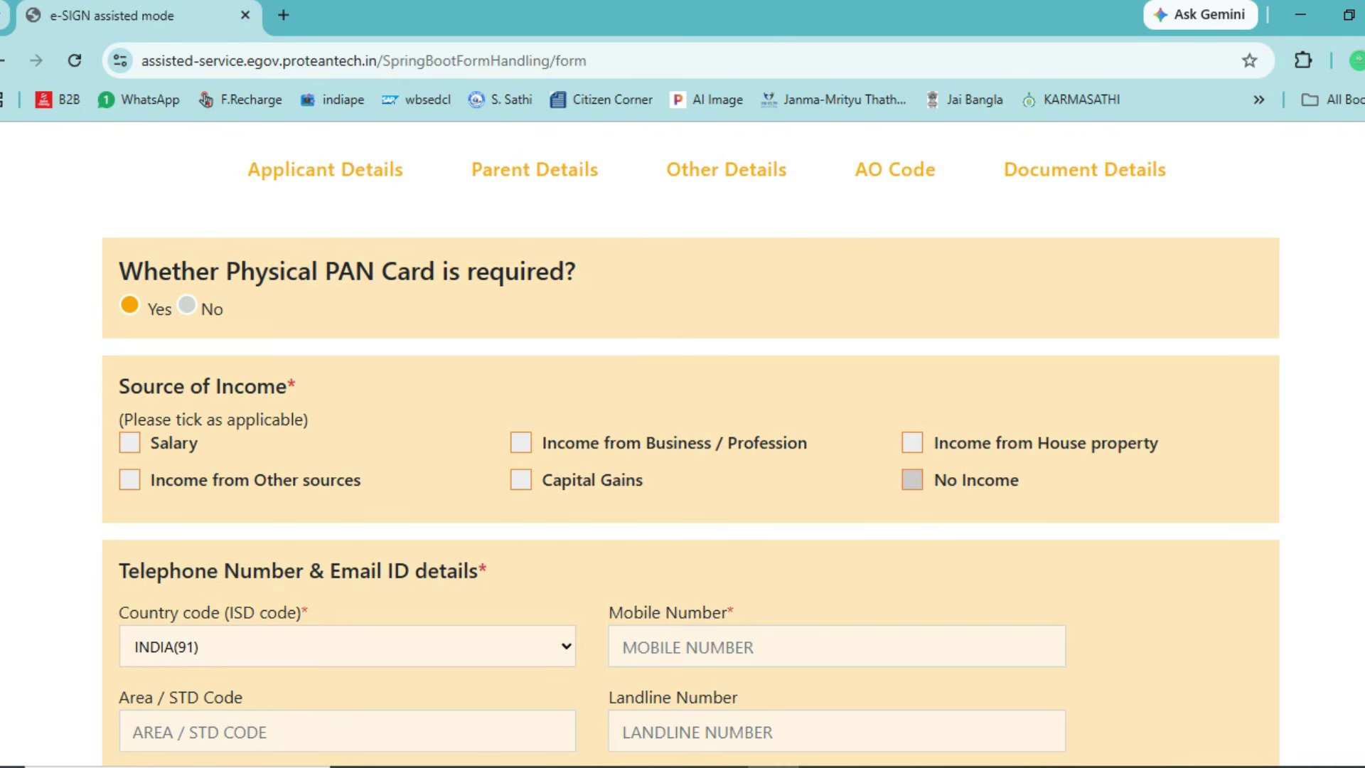
click(912, 479)
scroll(682, 427, down, 5)
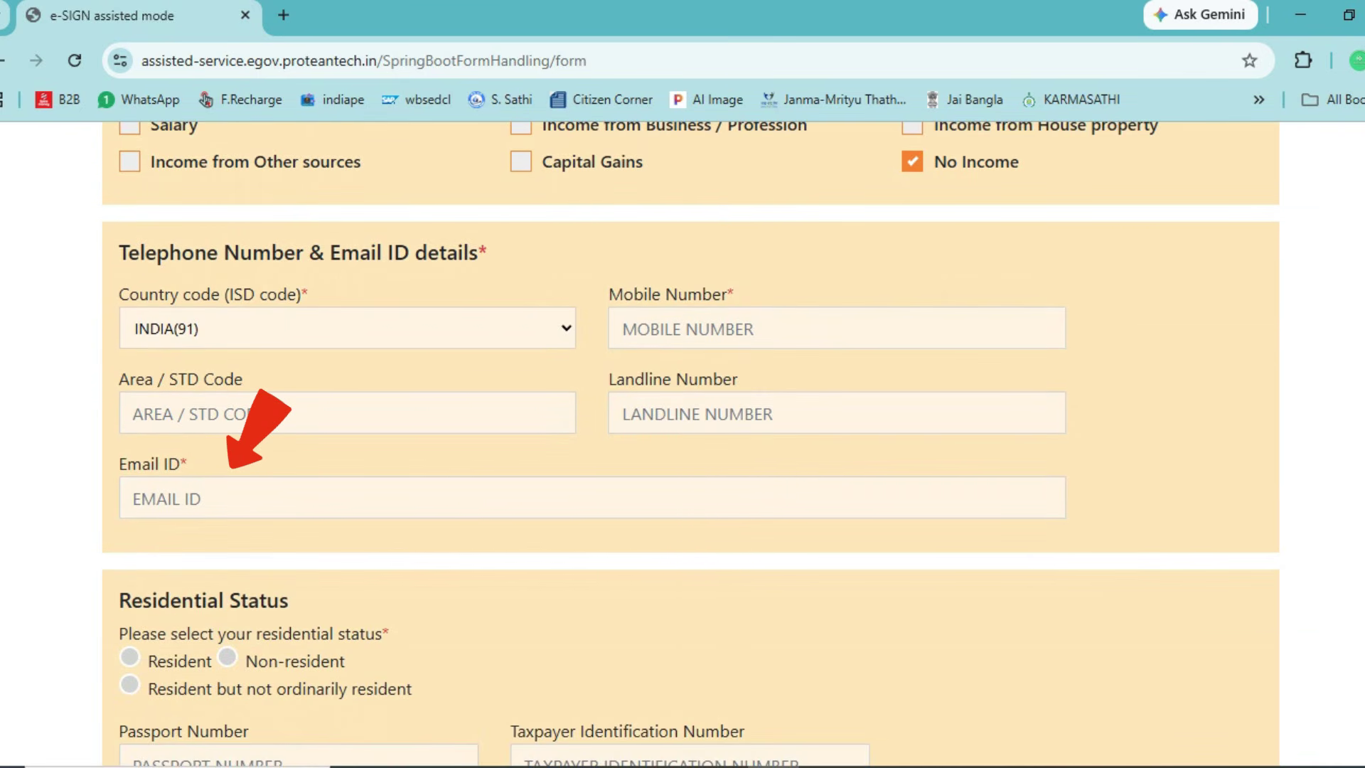
click(622, 328)
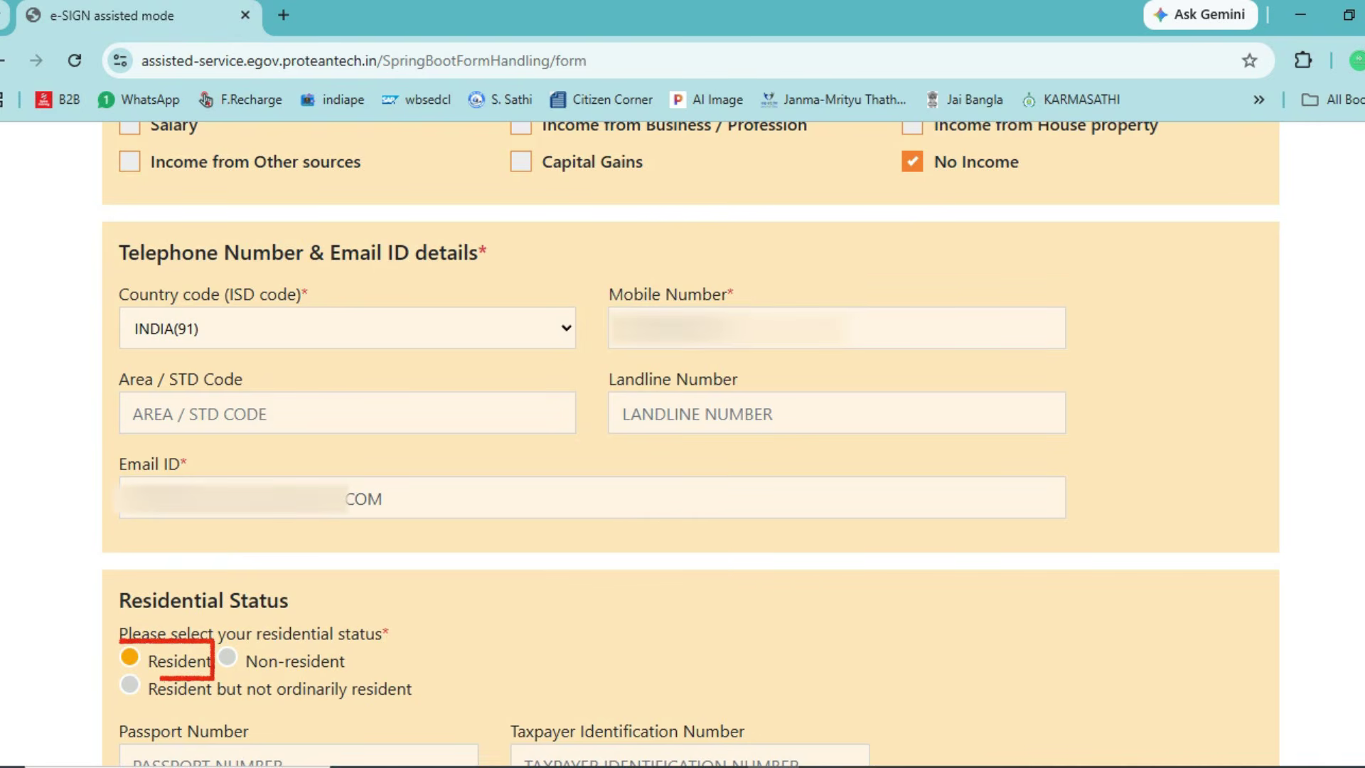
scroll(682, 441, down, 4)
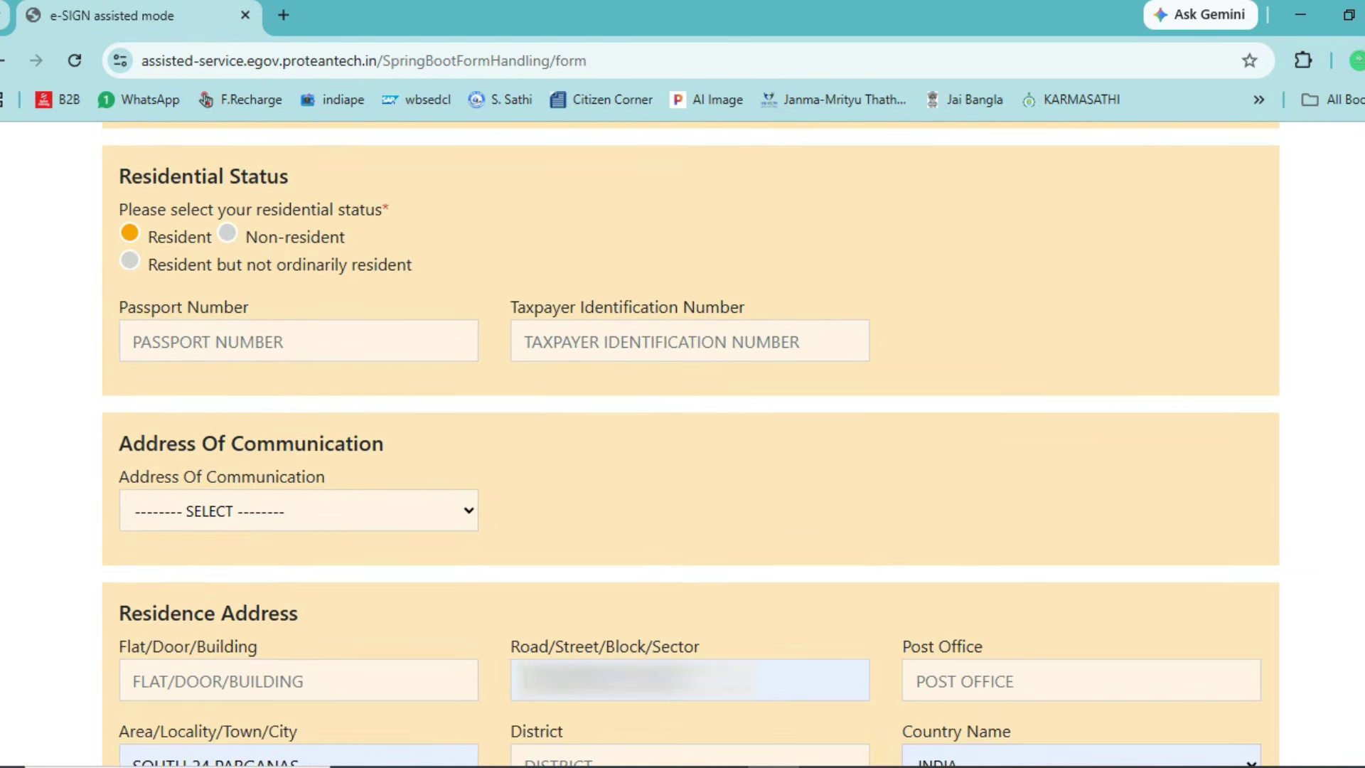
- Use RESIDENCE as communication address and fill the residence address in WEST BENGAL with pin code
click(298, 510)
key(Return)
scroll(682, 440, down, 5)
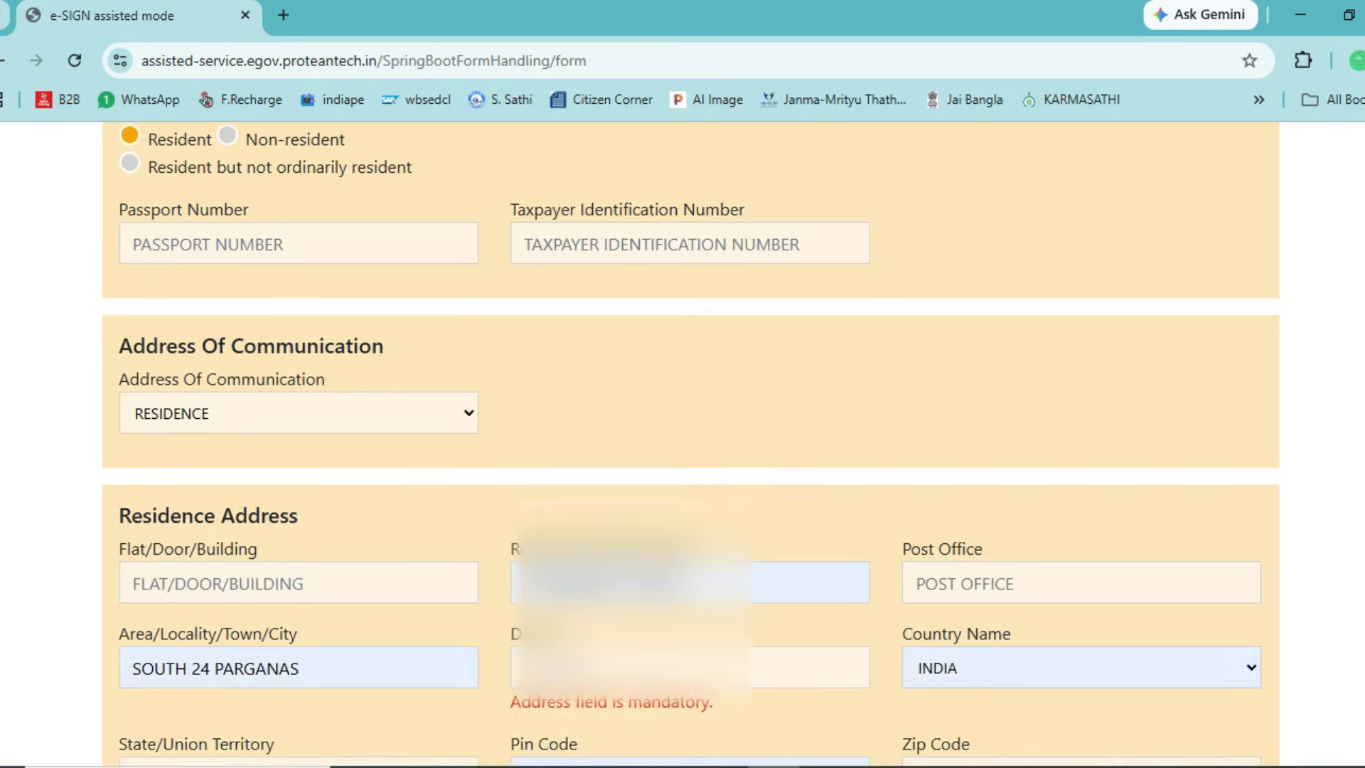
click(299, 329)
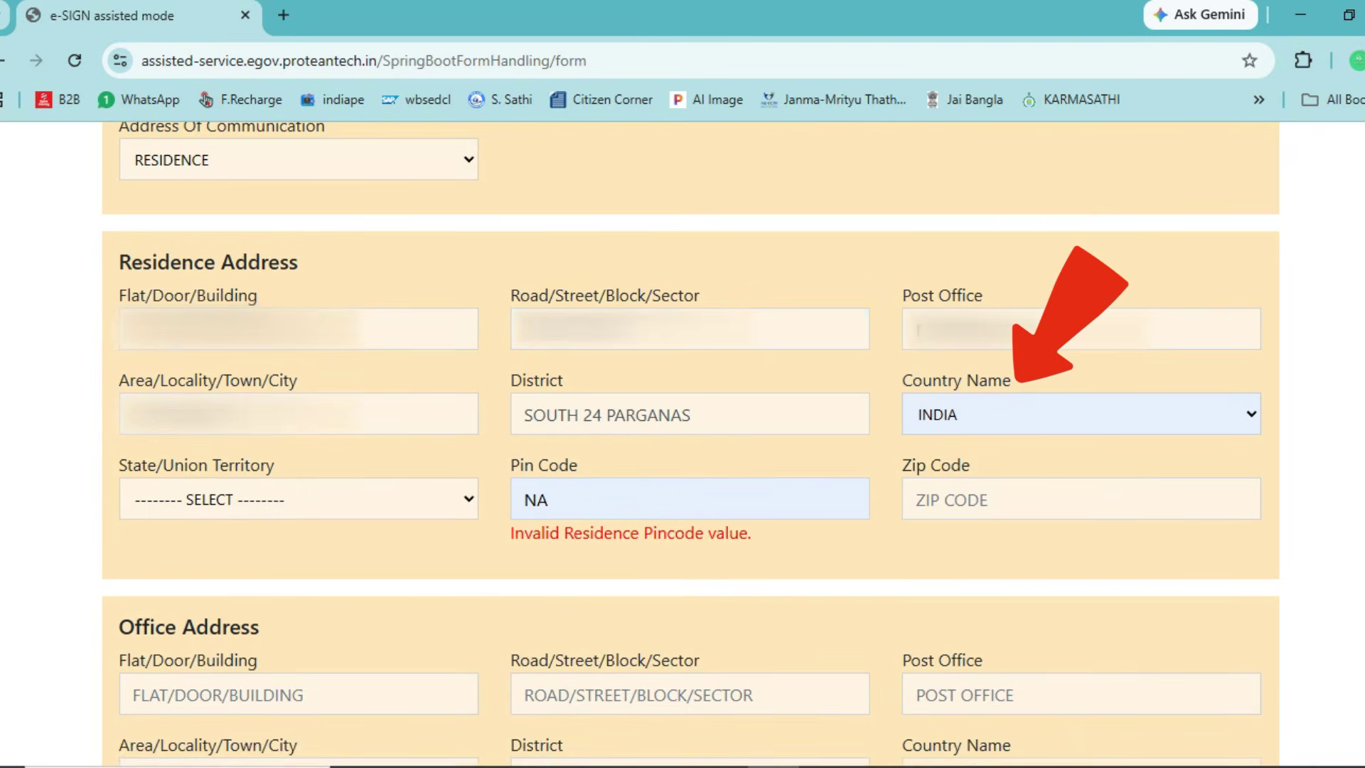
click(298, 499)
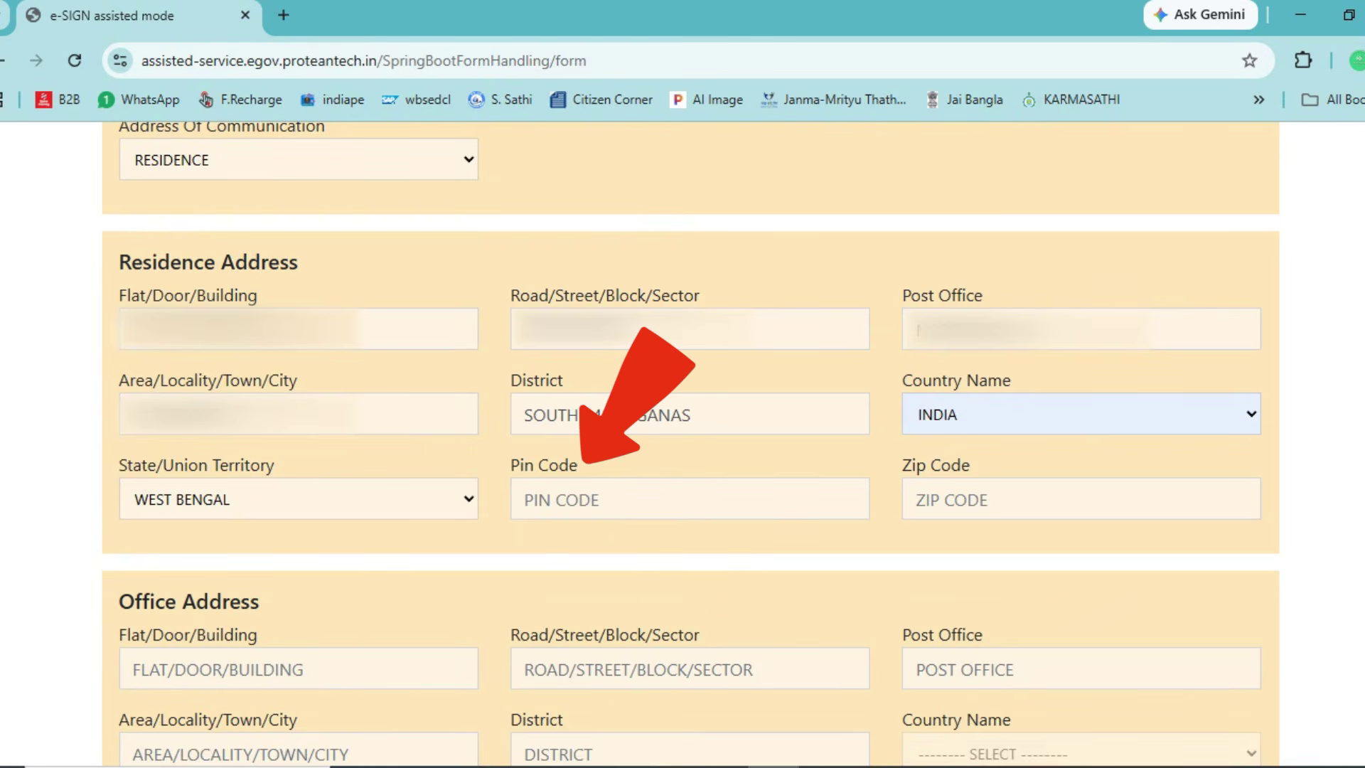
click(524, 499)
text(74)
scroll(690, 441, down, 5)
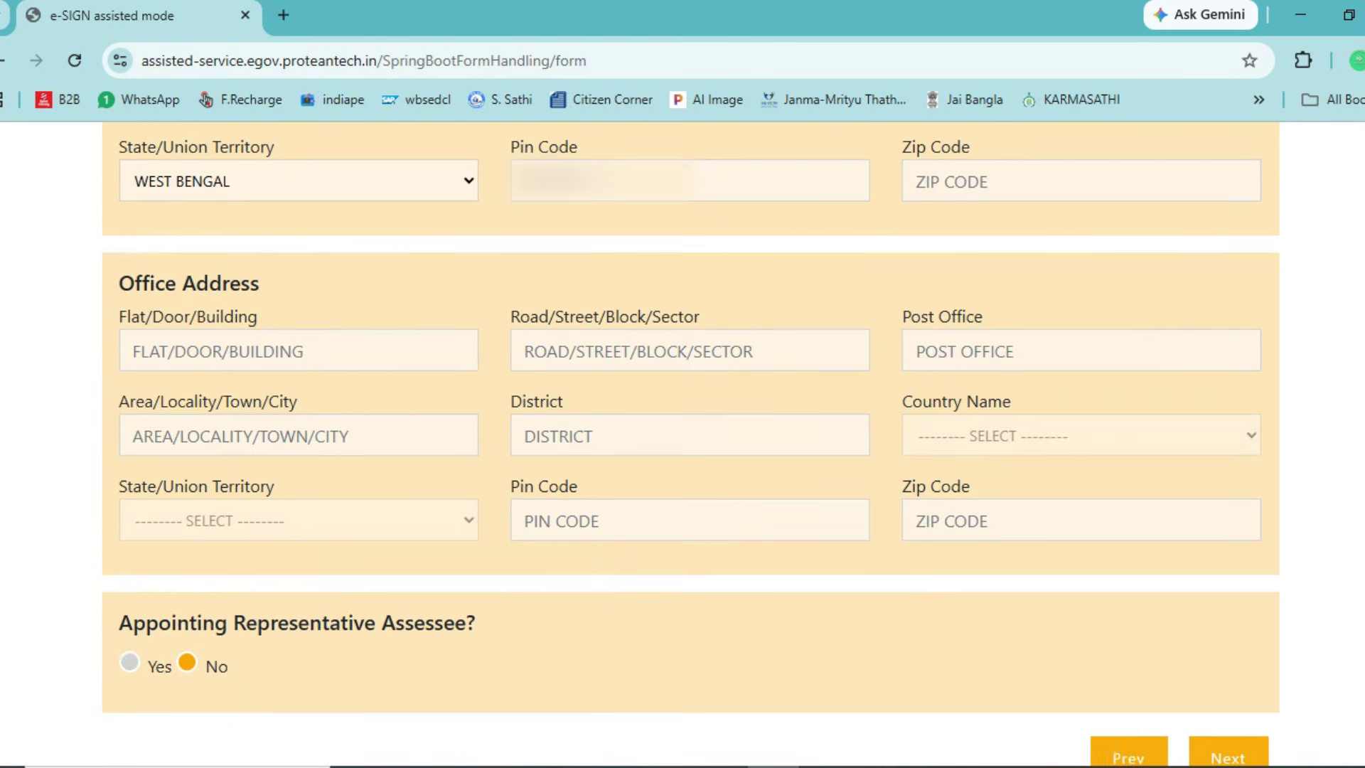
drag(206, 316, 971, 490)
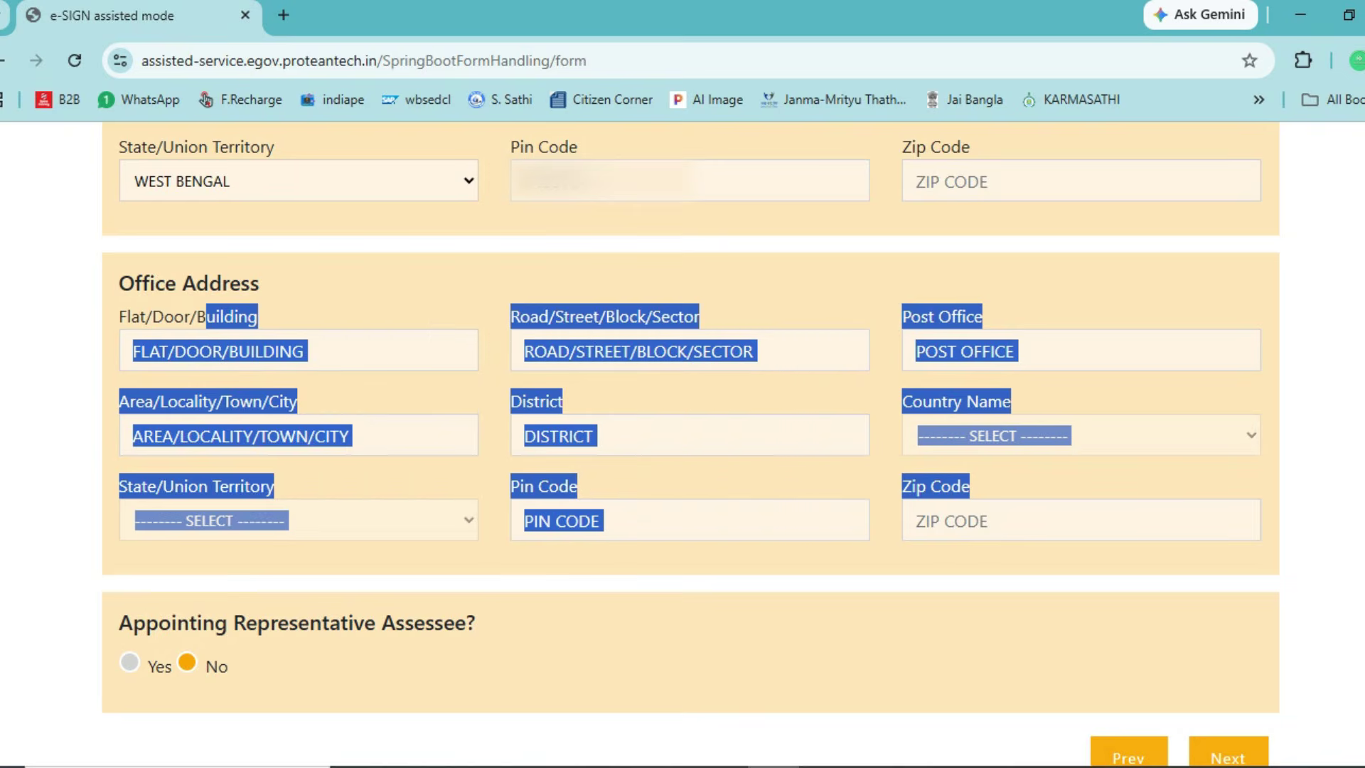
click(1024, 489)
scroll(690, 441, down, 1)
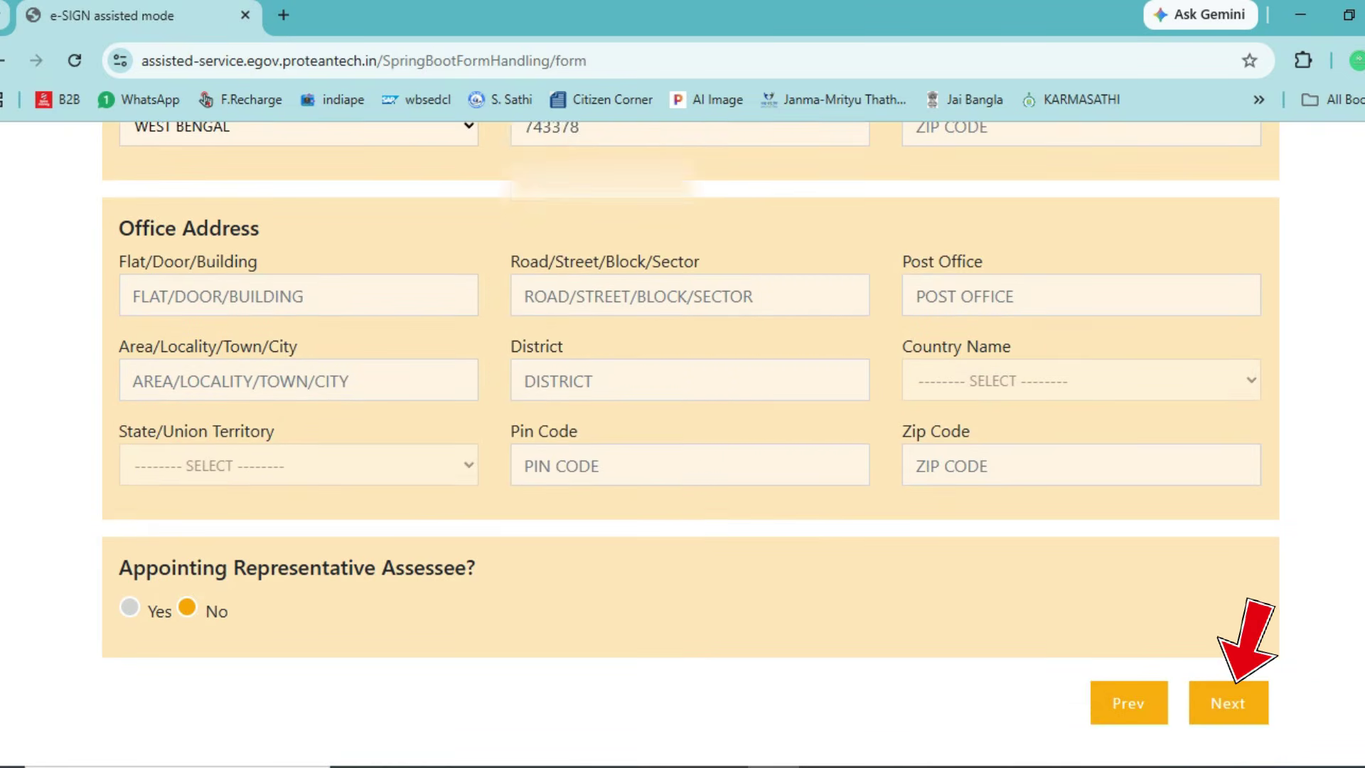
- Accept AO code WBG/W/129/91 and continue to the Document Details page
click(1230, 700)
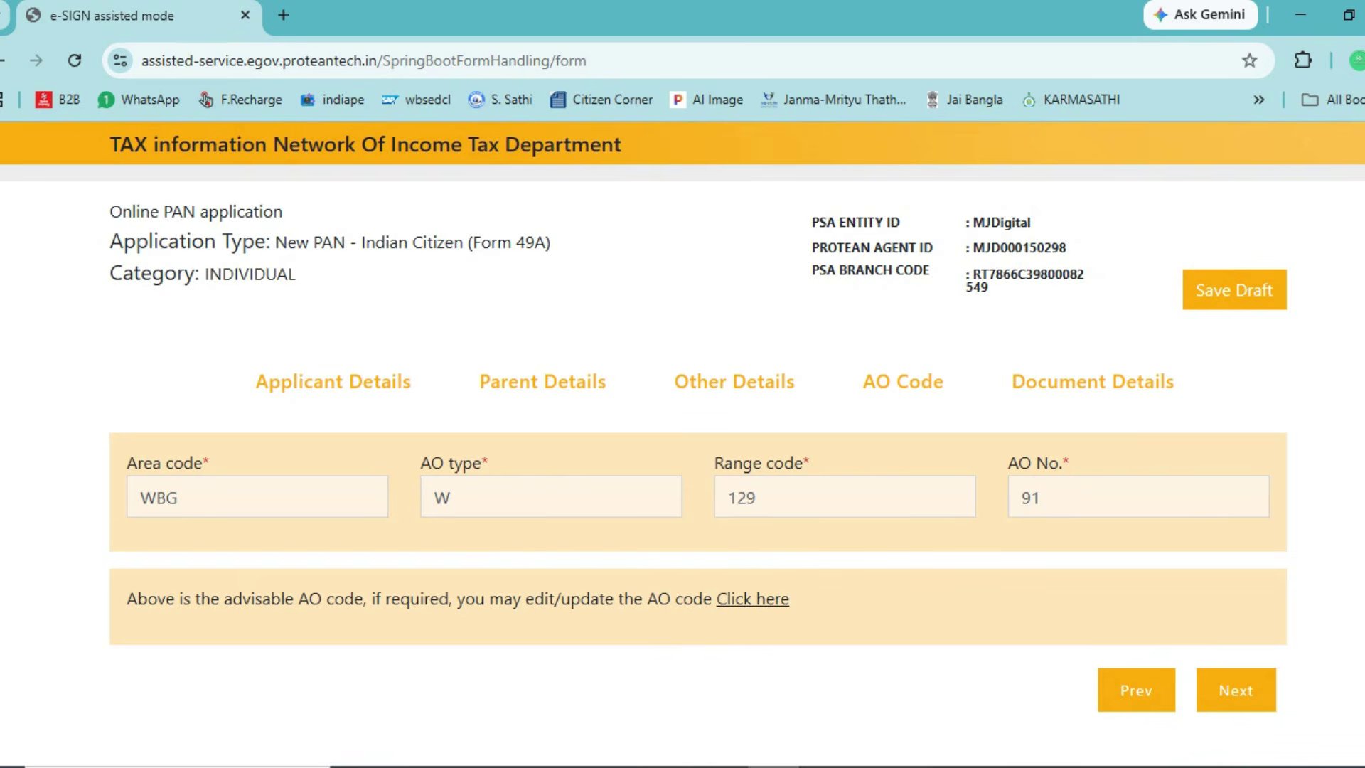
click(1235, 690)
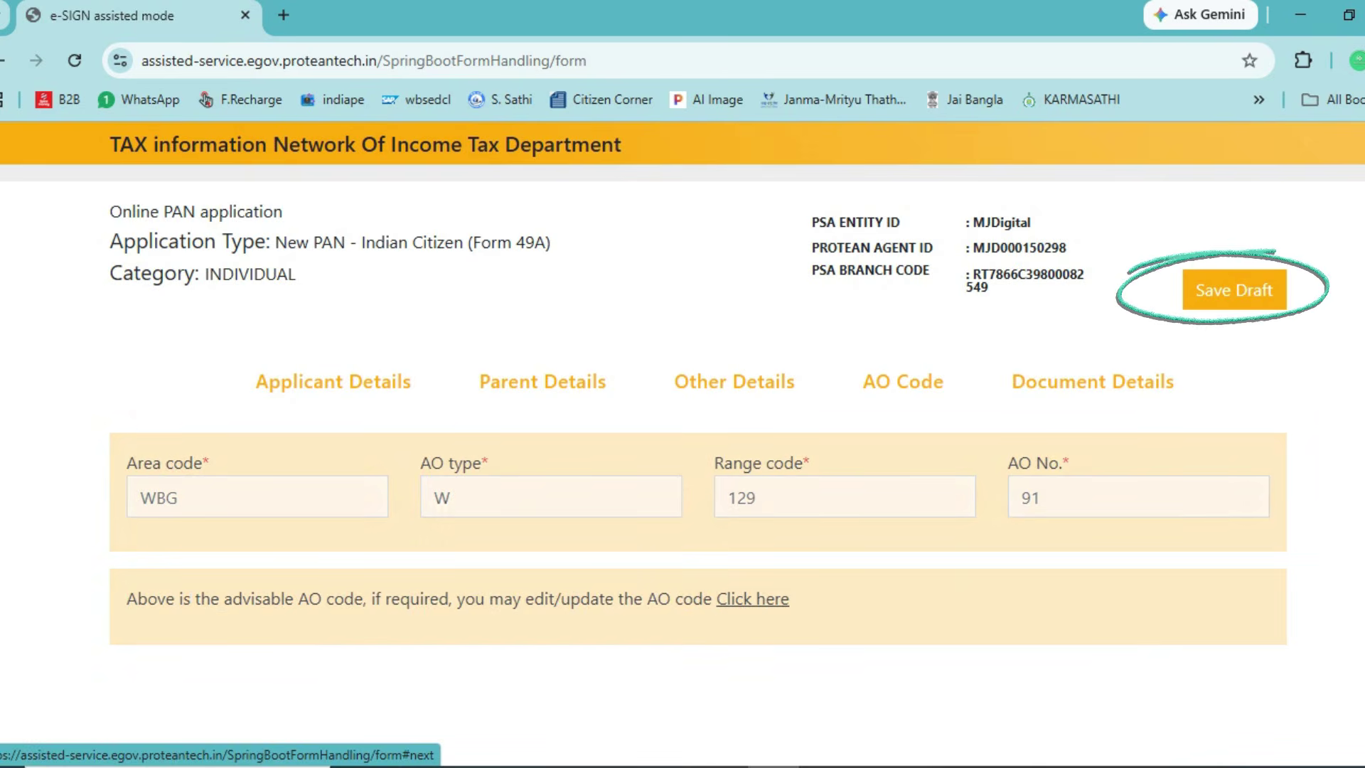
scroll(689, 441, down, 3)
click(299, 284)
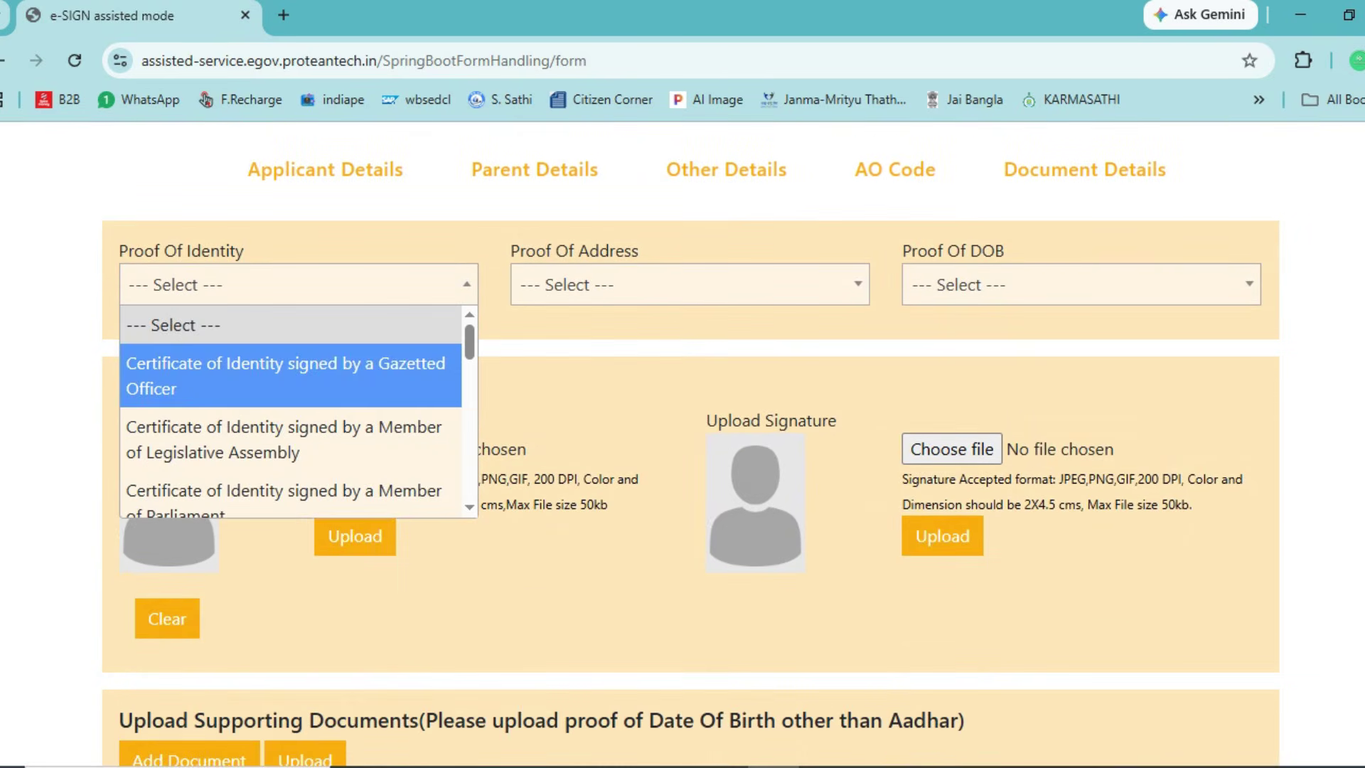
- Select AADHAAR Card in both the Proof Of Identity and Proof Of Address dropdowns
scroll(292, 412, down, 5)
click(265, 487)
click(689, 284)
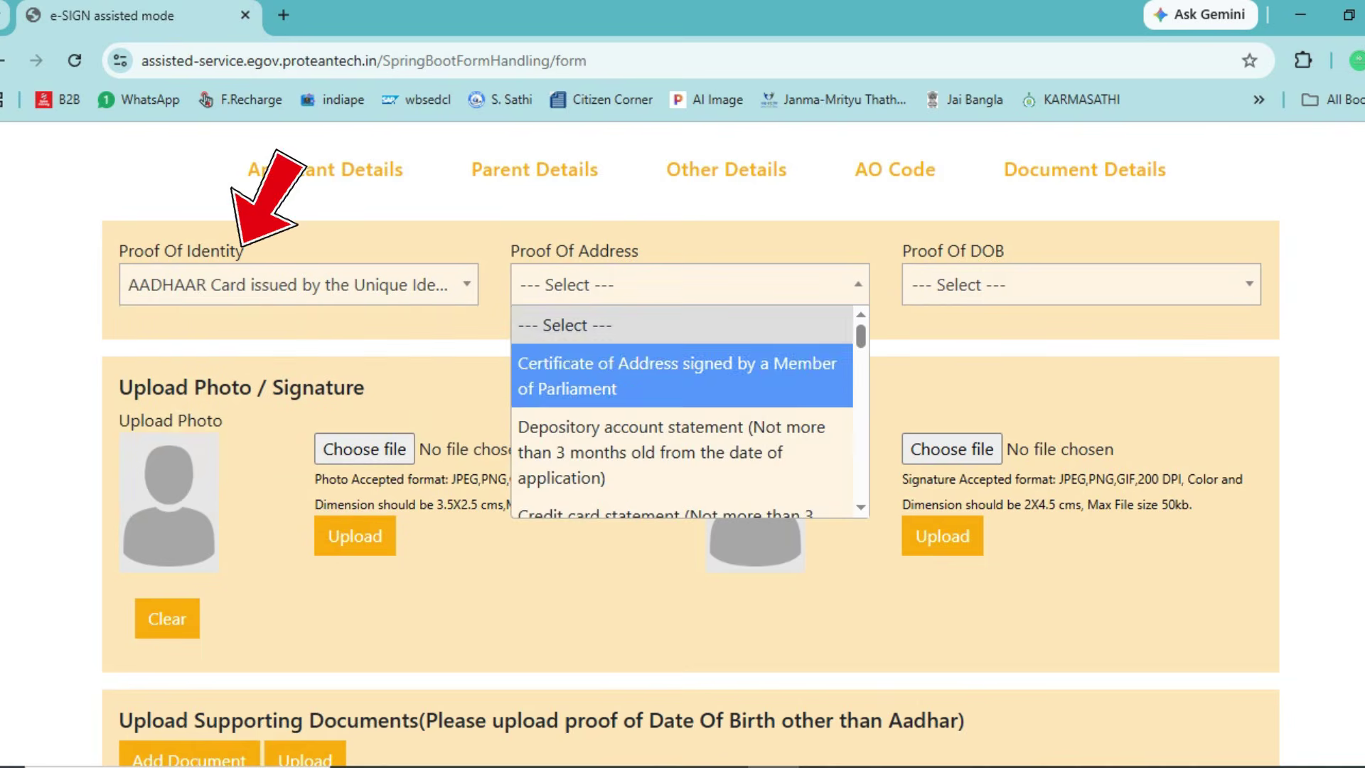
scroll(682, 447, down, 3)
scroll(682, 413, up, 1)
scroll(682, 412, down, 4)
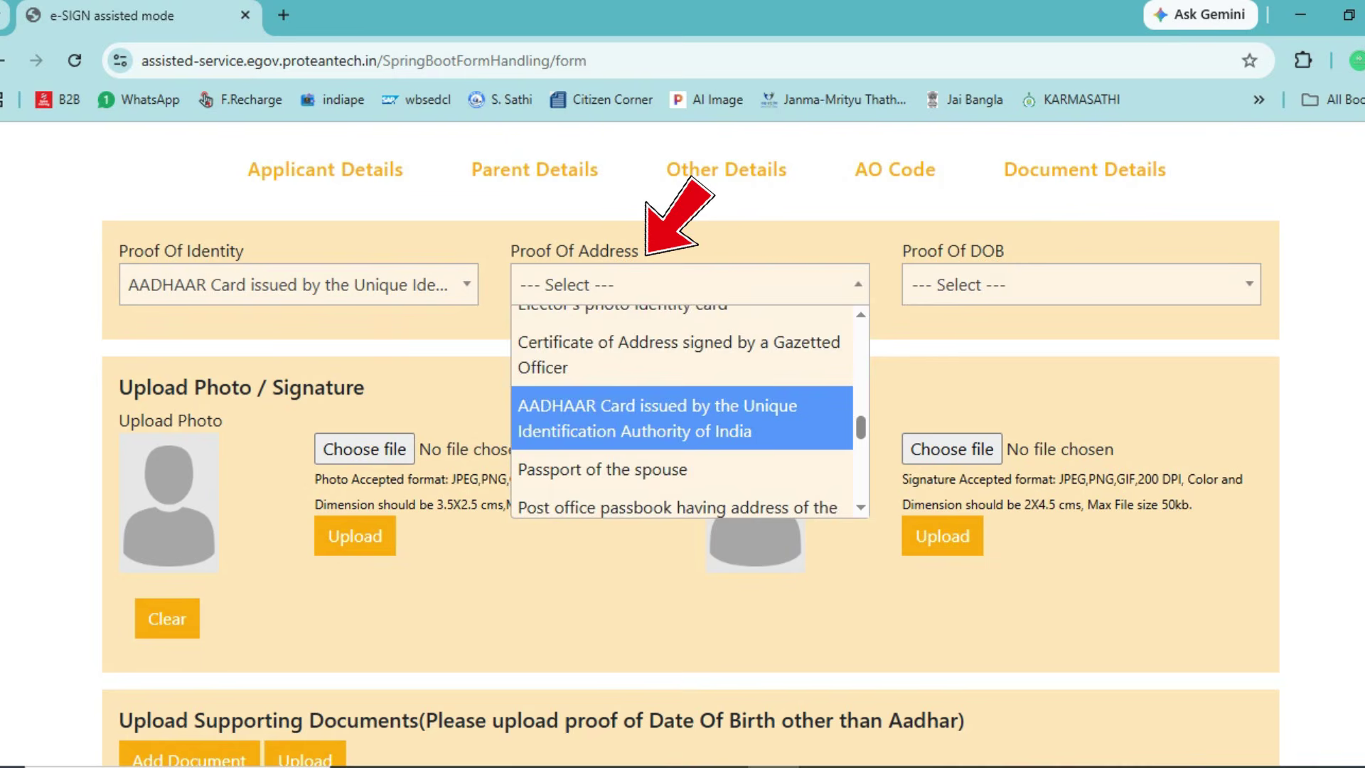
click(657, 423)
click(1080, 285)
scroll(1073, 413, down, 10)
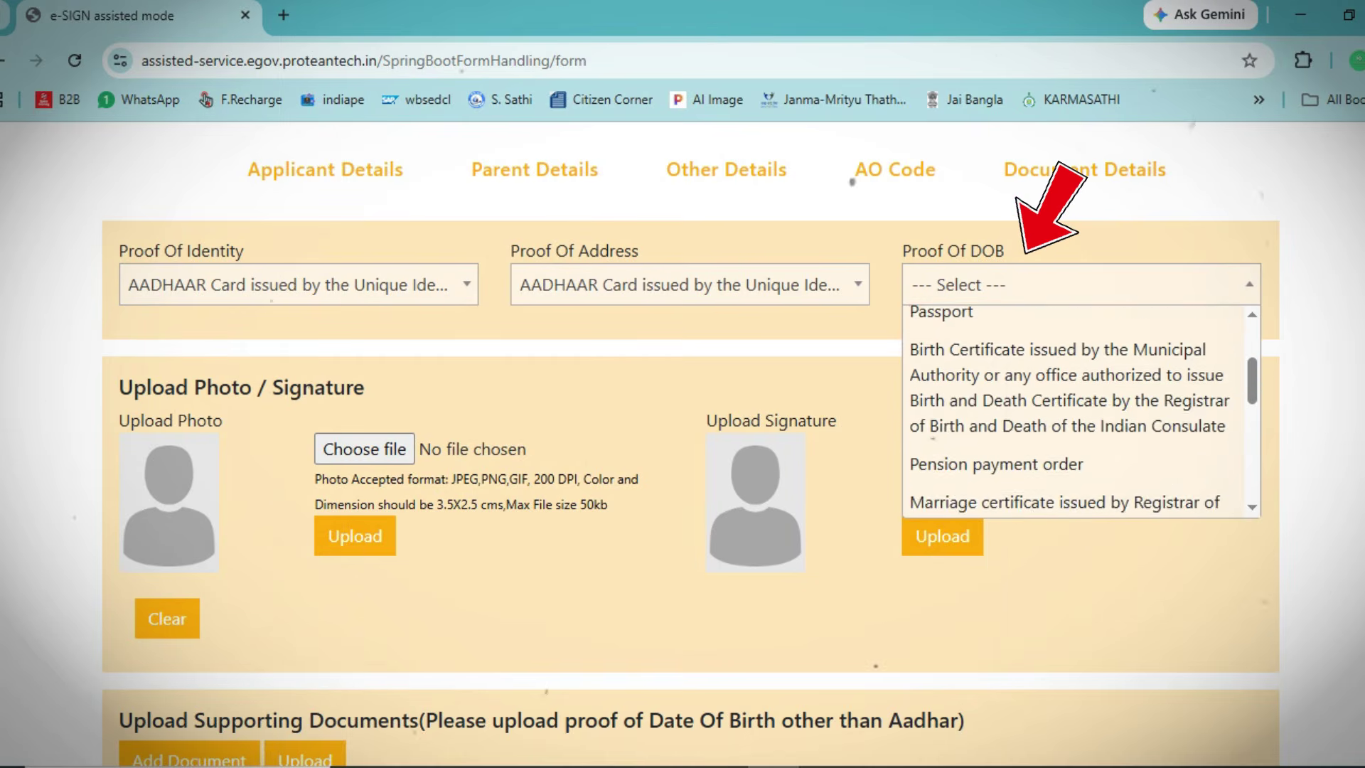
- Pick Elector's photo identity card as the proof of date of birth
scroll(1074, 413, down, 1)
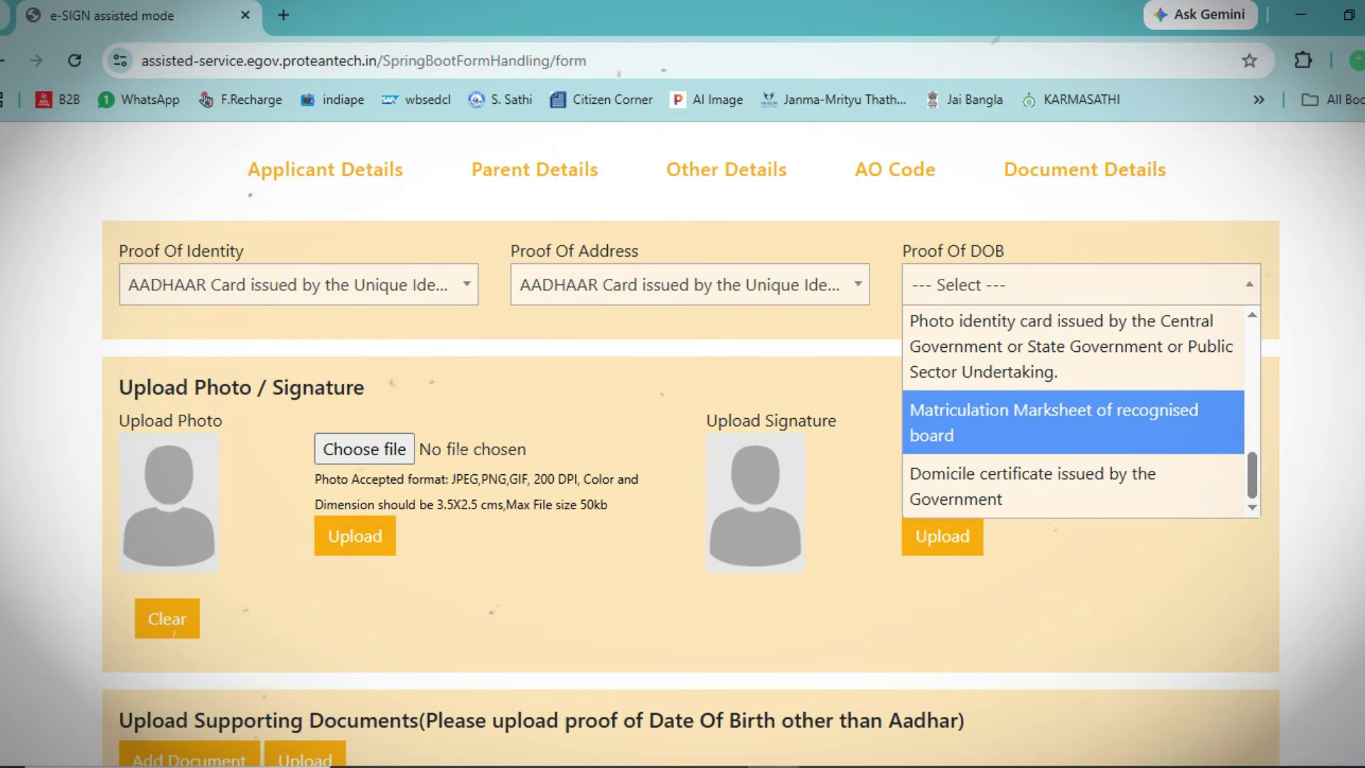
scroll(1073, 412, up, 1)
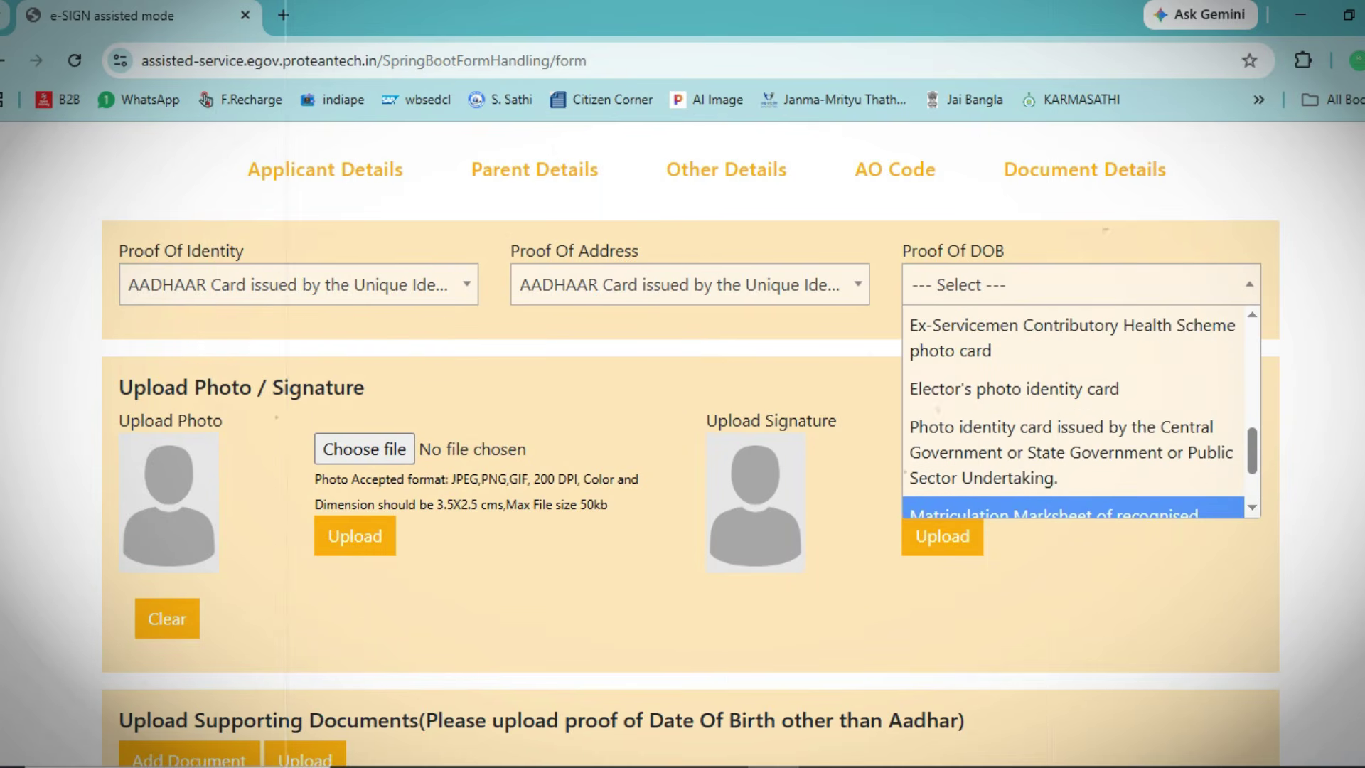
scroll(1074, 412, up, 2)
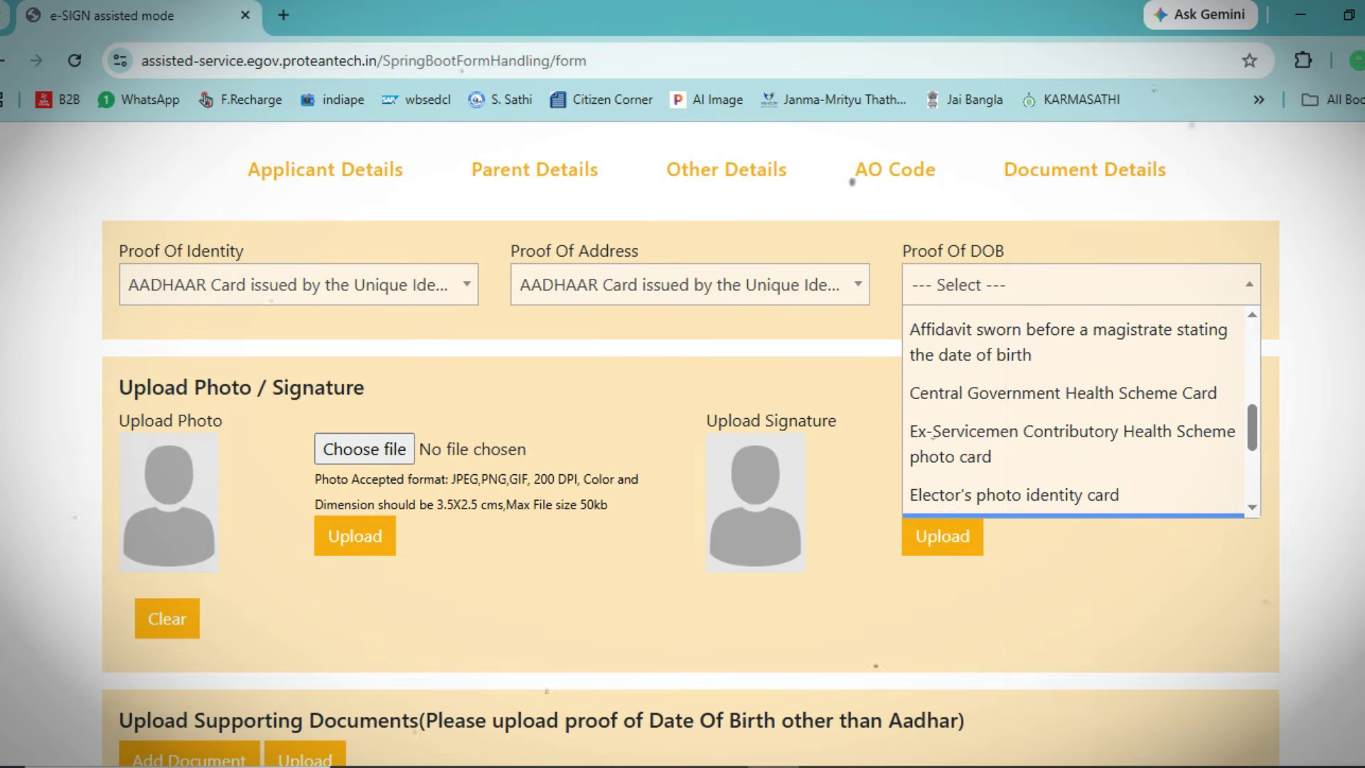
scroll(1073, 412, down, 2)
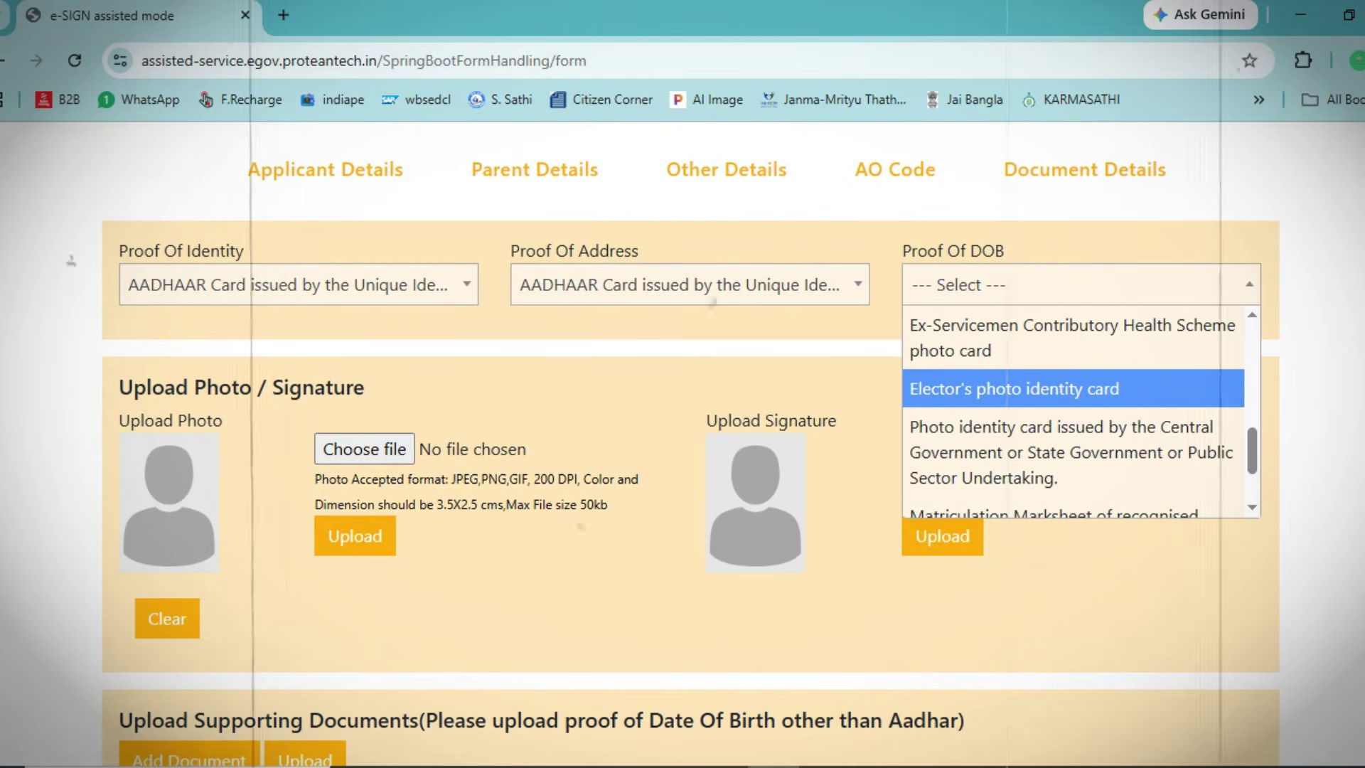
key(Return)
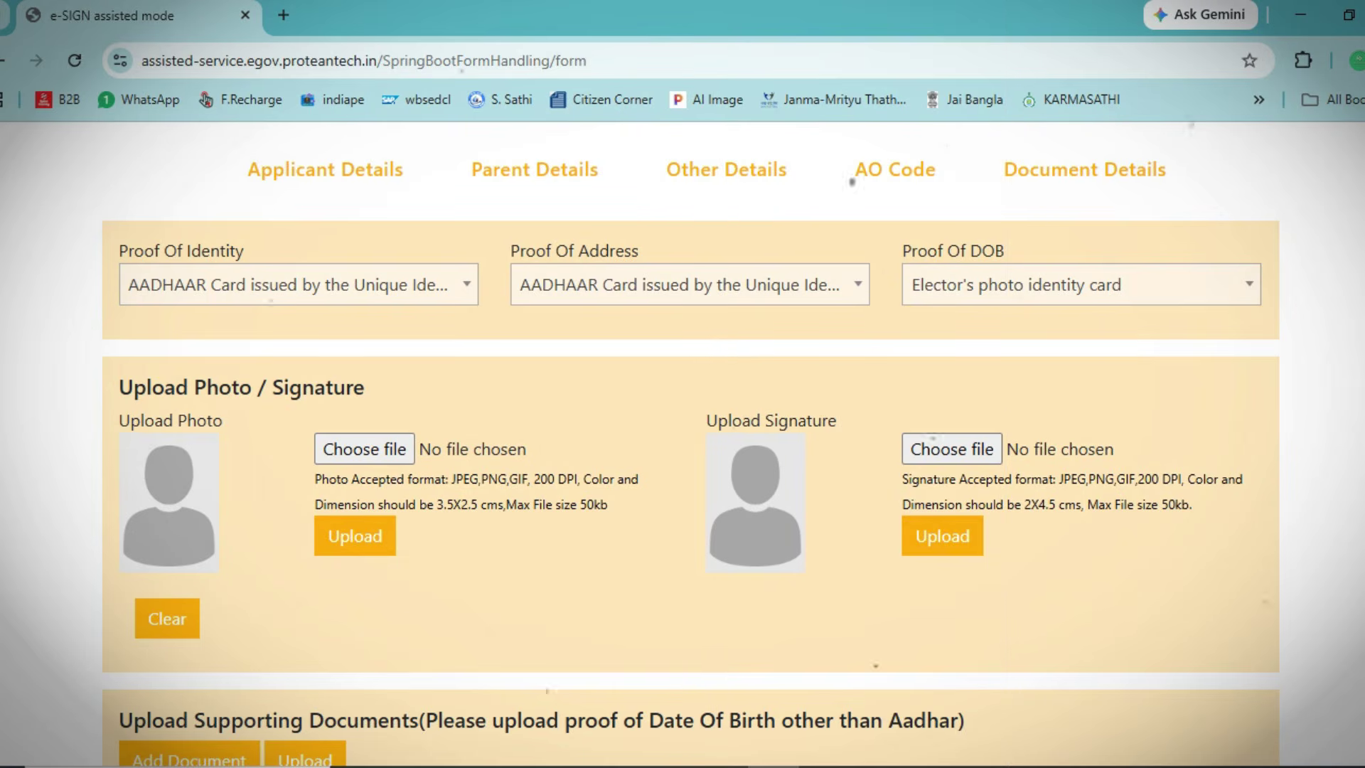
- Change the proof of date of birth to Matriculation Marksheet of recognised board
key(alt+Down)
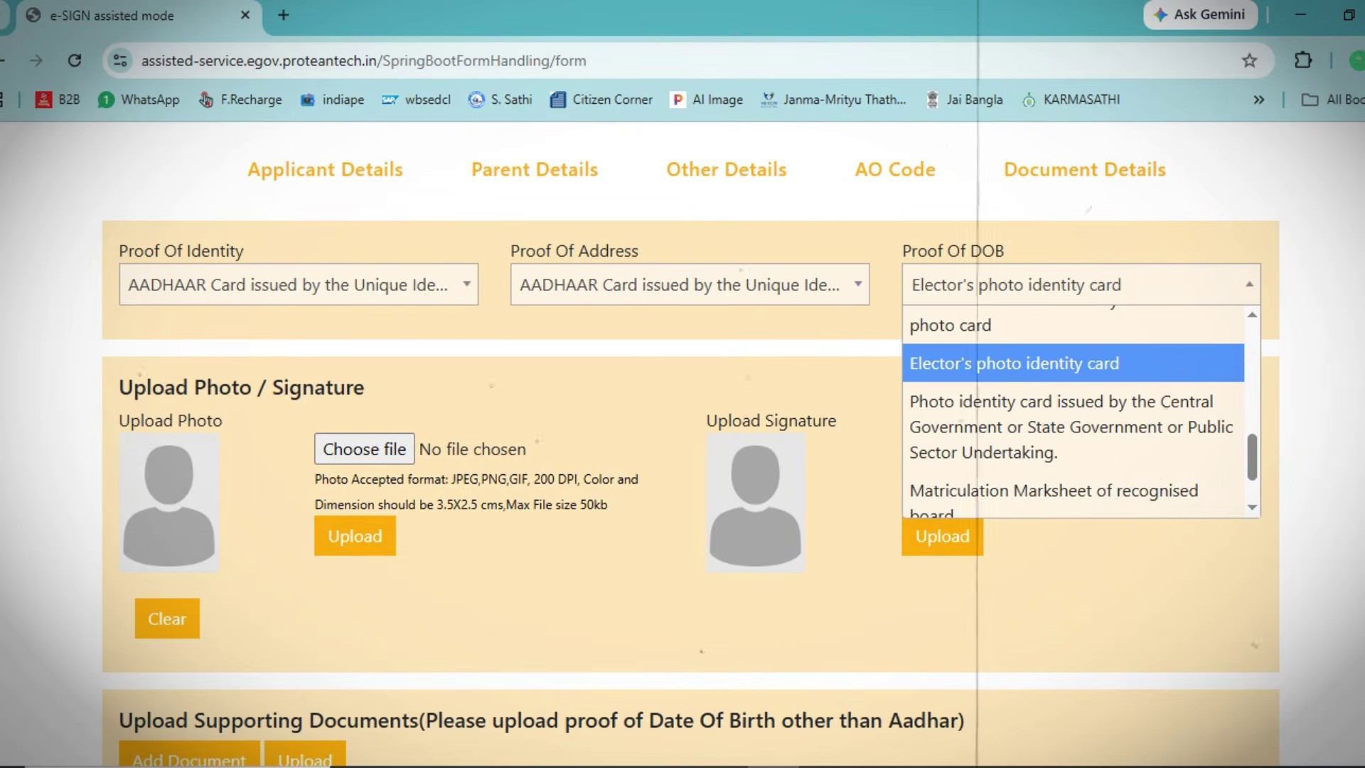
key(Up)
key(Down)
key(Down)
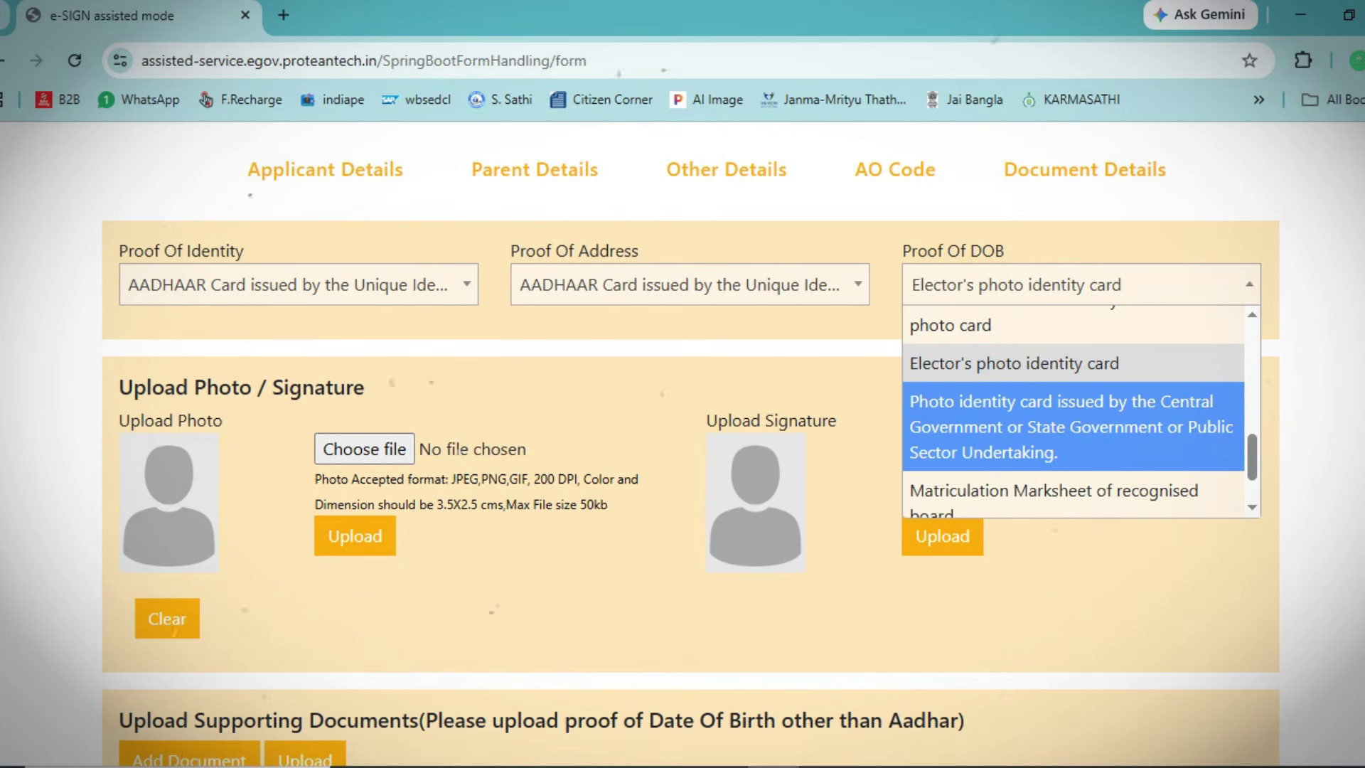
key(Down)
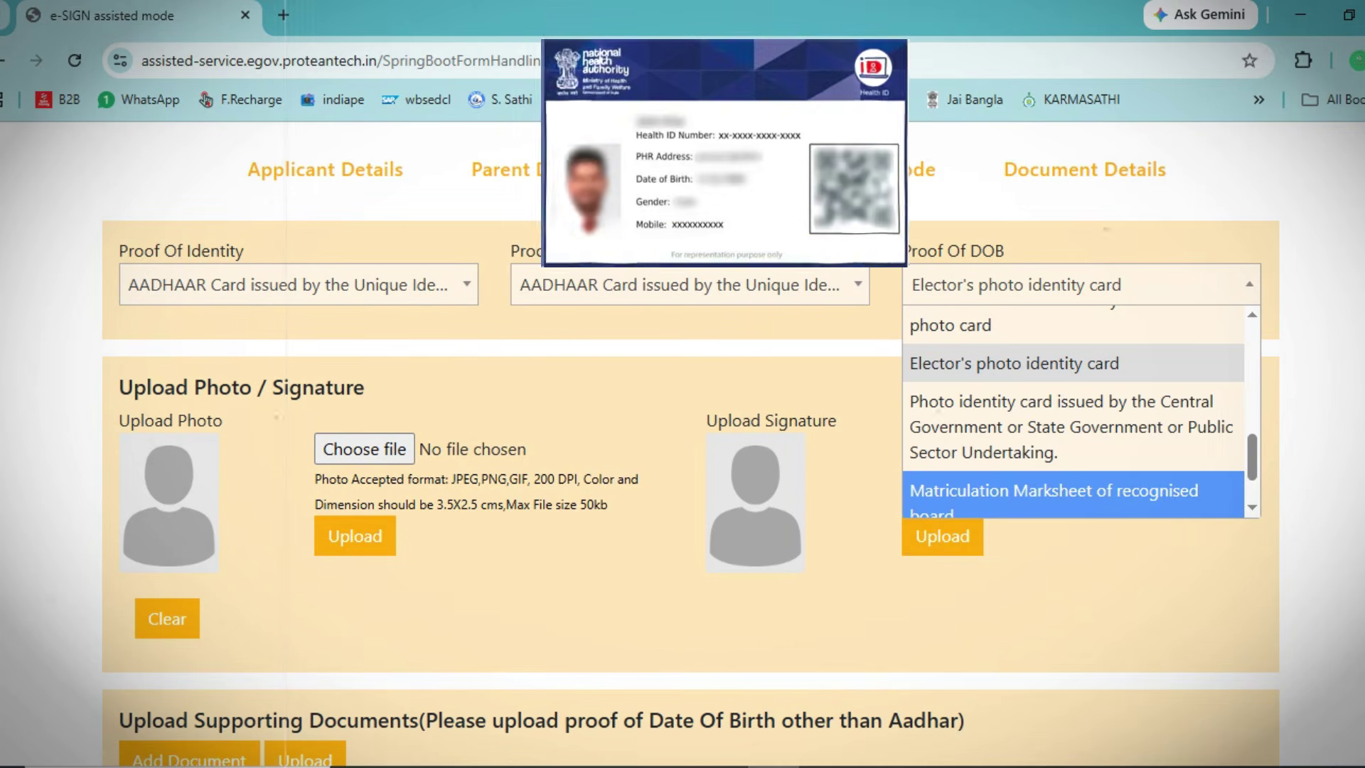
key(Return)
- Recheck the date-of-birth proof options and keep Matriculation Marksheet selected
click(1133, 289)
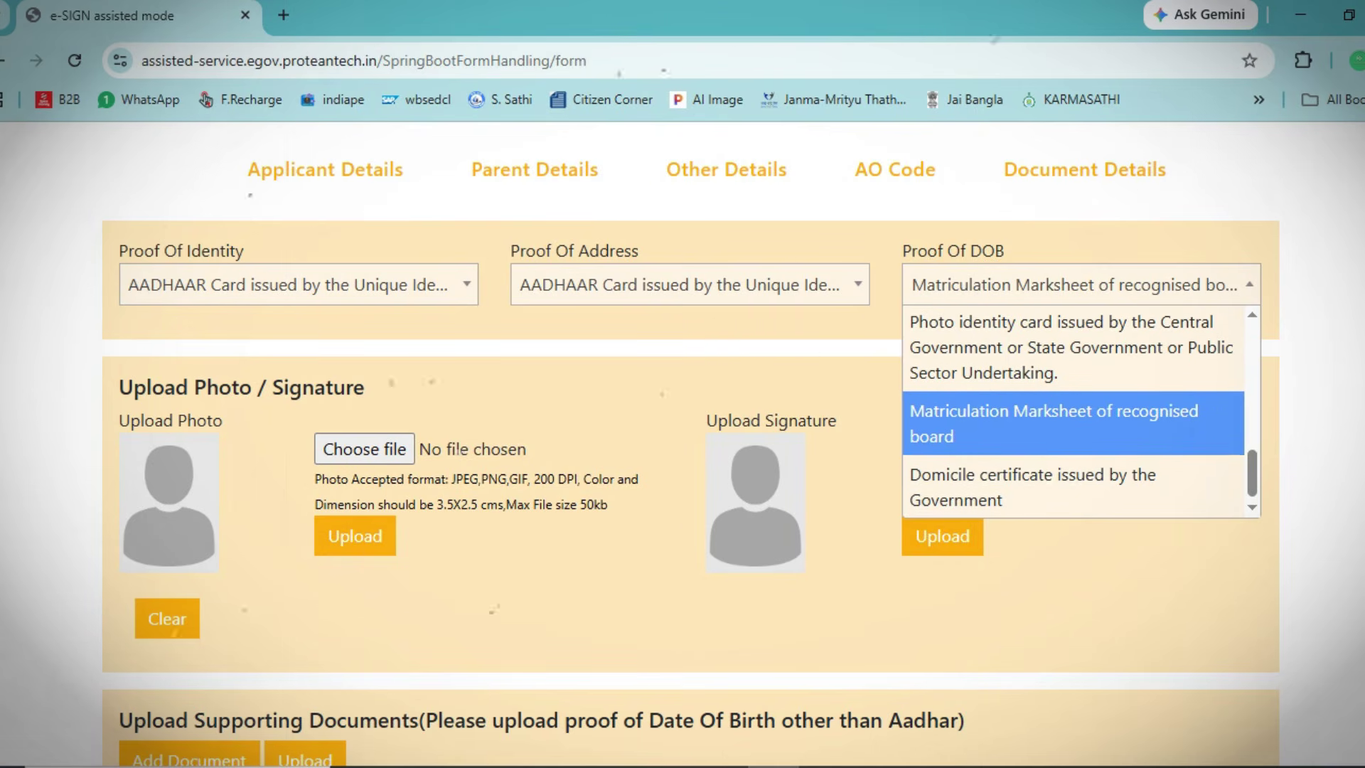
scroll(1073, 430, up, 1)
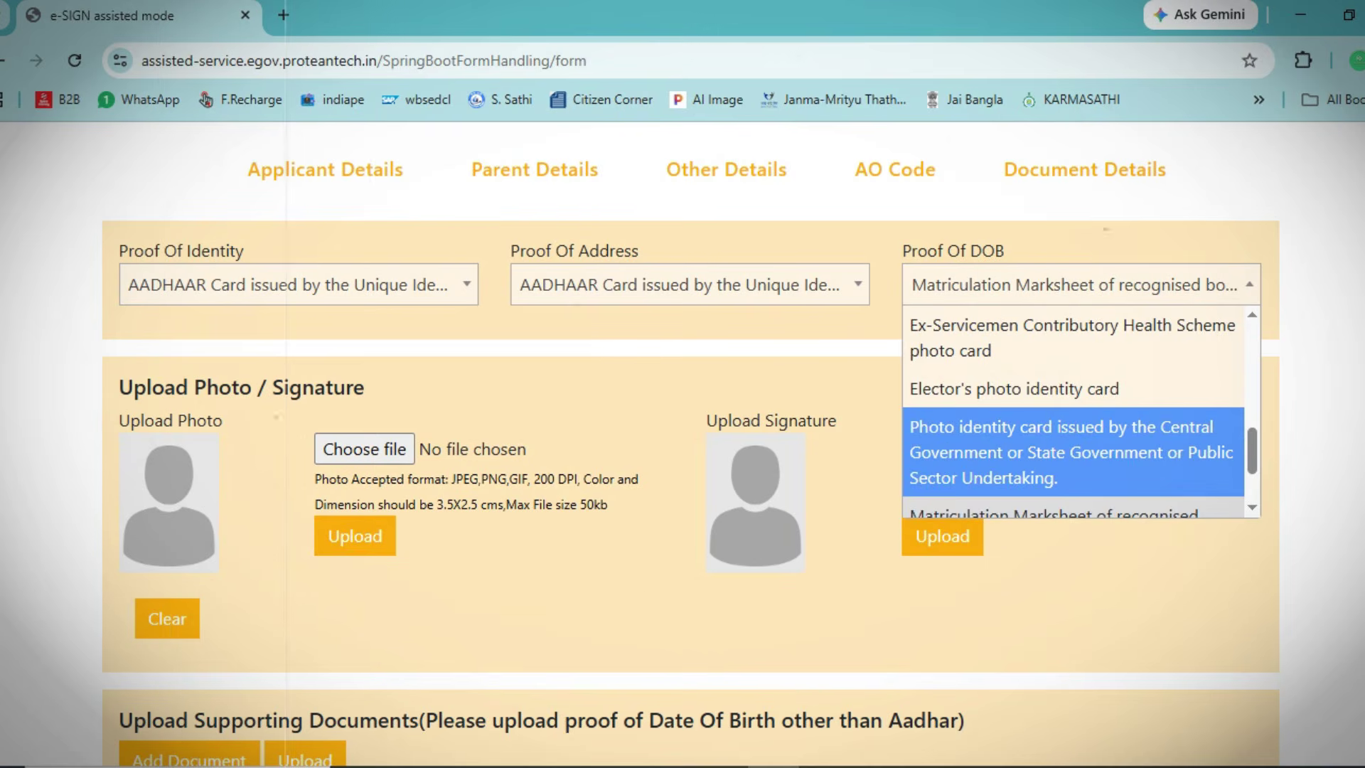
key(Up)
key(Up)
key(Down)
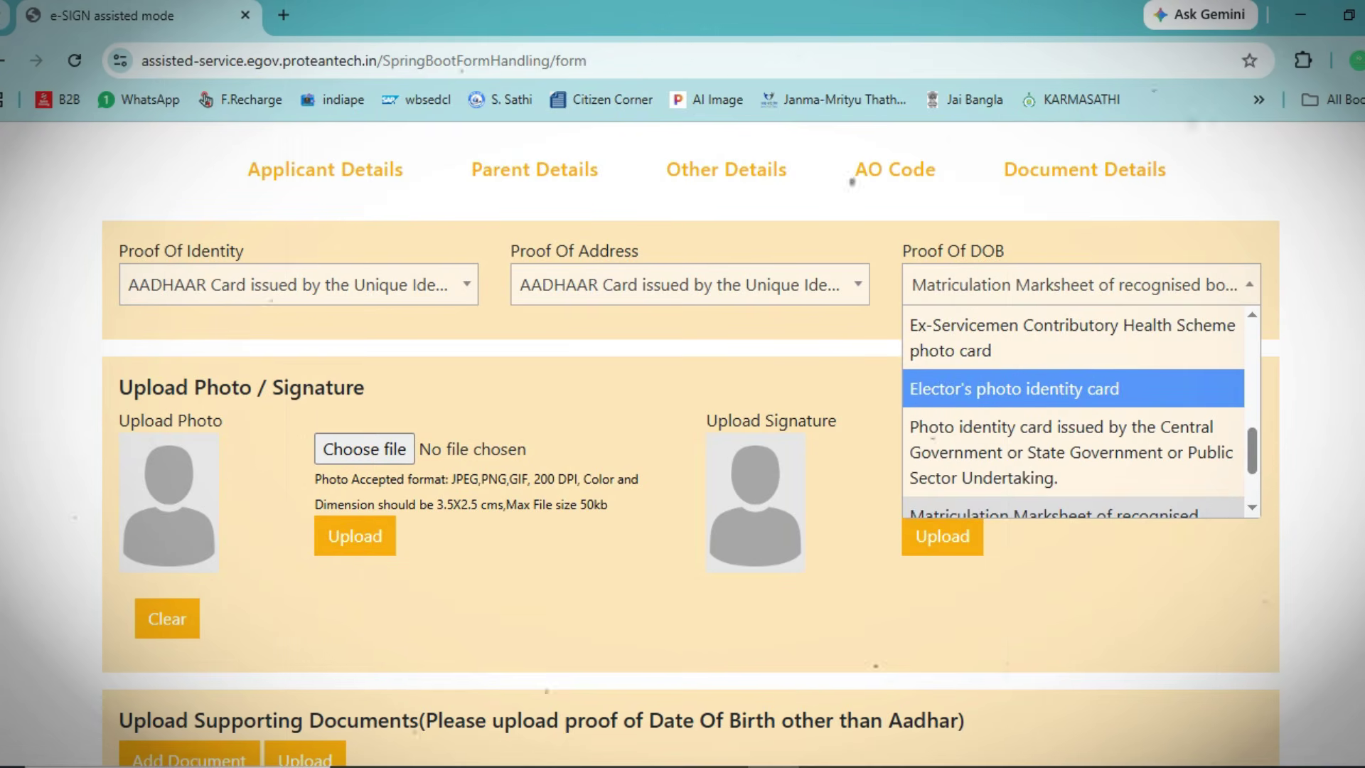
scroll(1074, 412, down, 1)
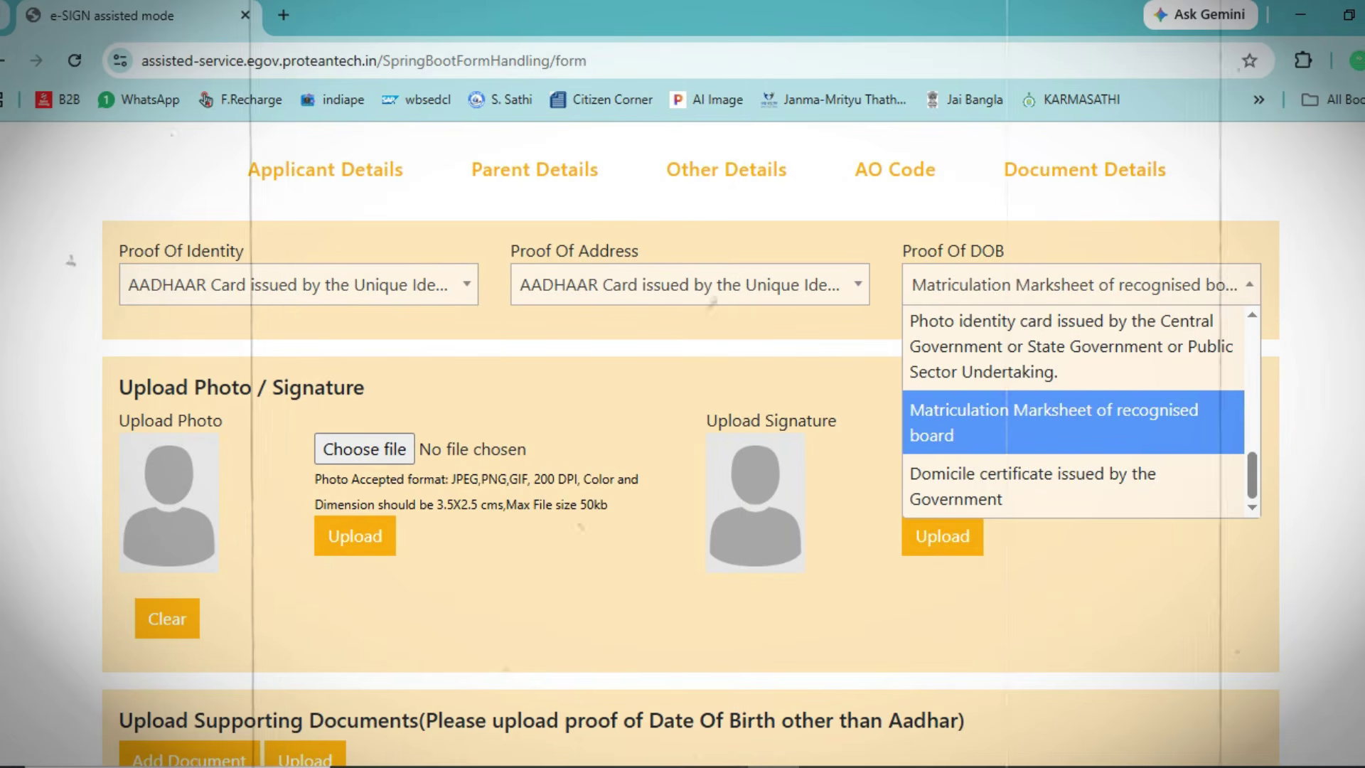
key(Return)
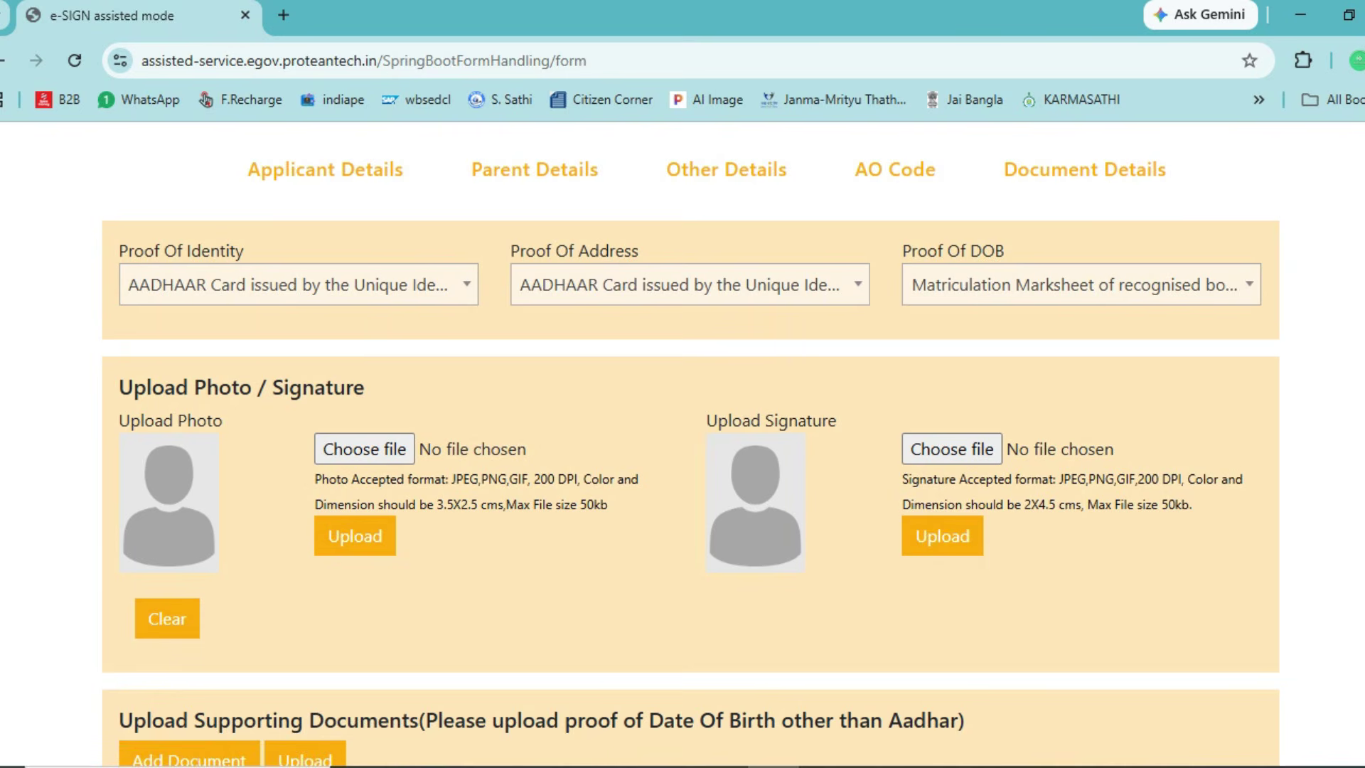
- Choose PIC.jpg as the applicant's photo and upload it
click(364, 449)
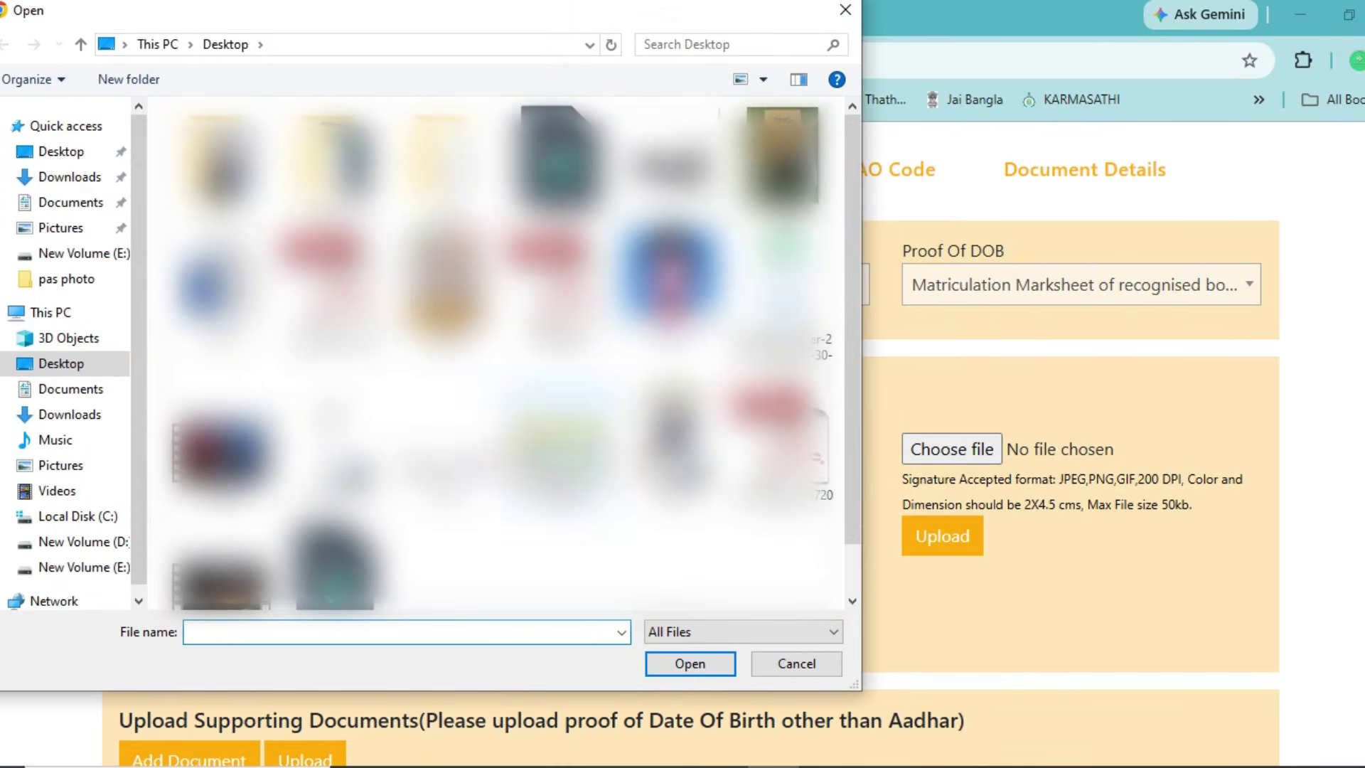
key(Return)
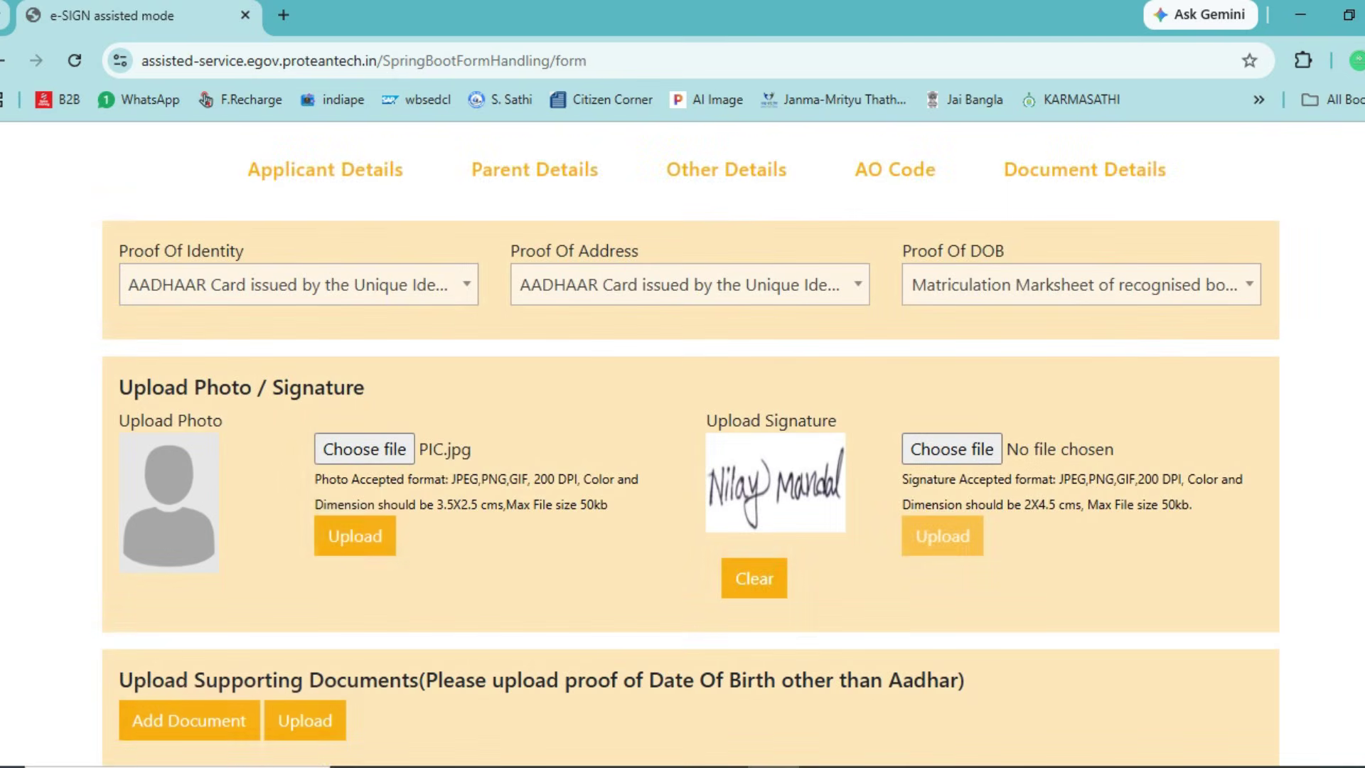
click(363, 449)
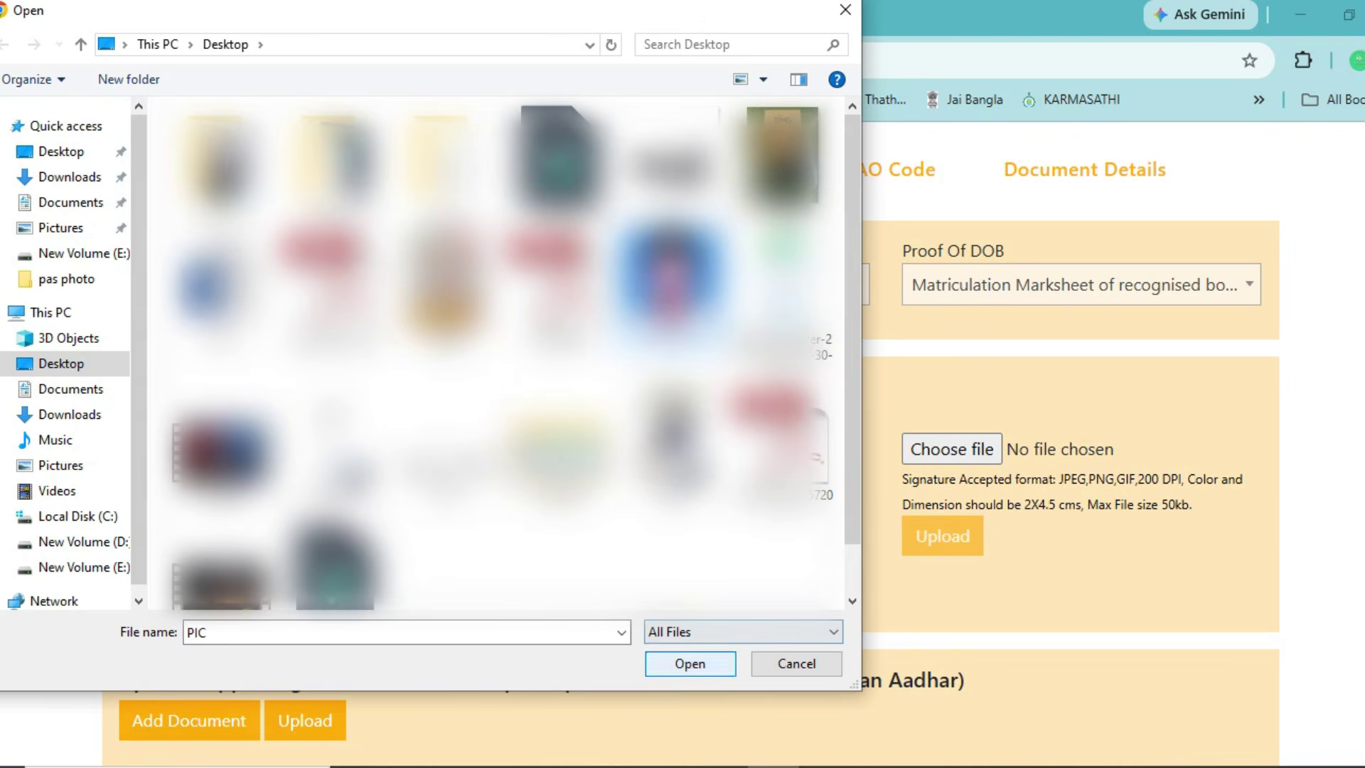
key(Return)
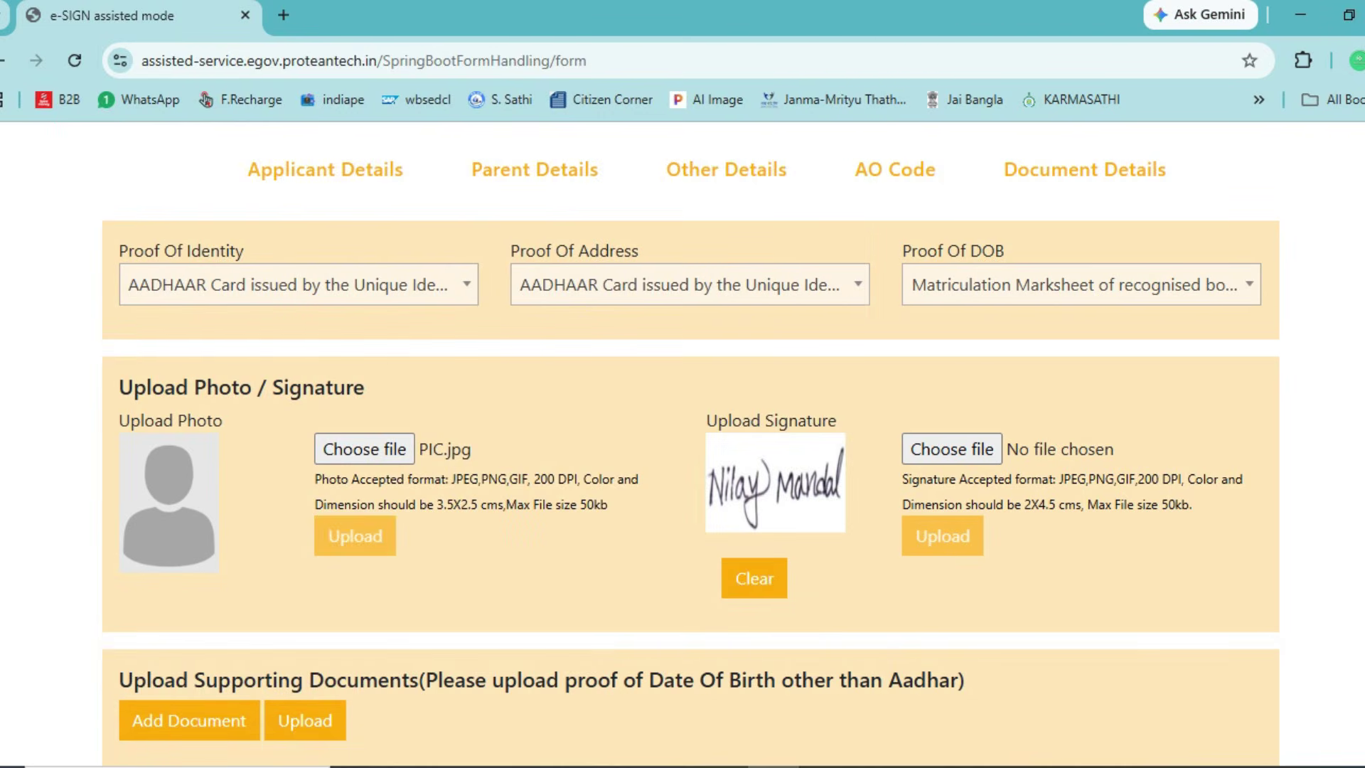
click(354, 536)
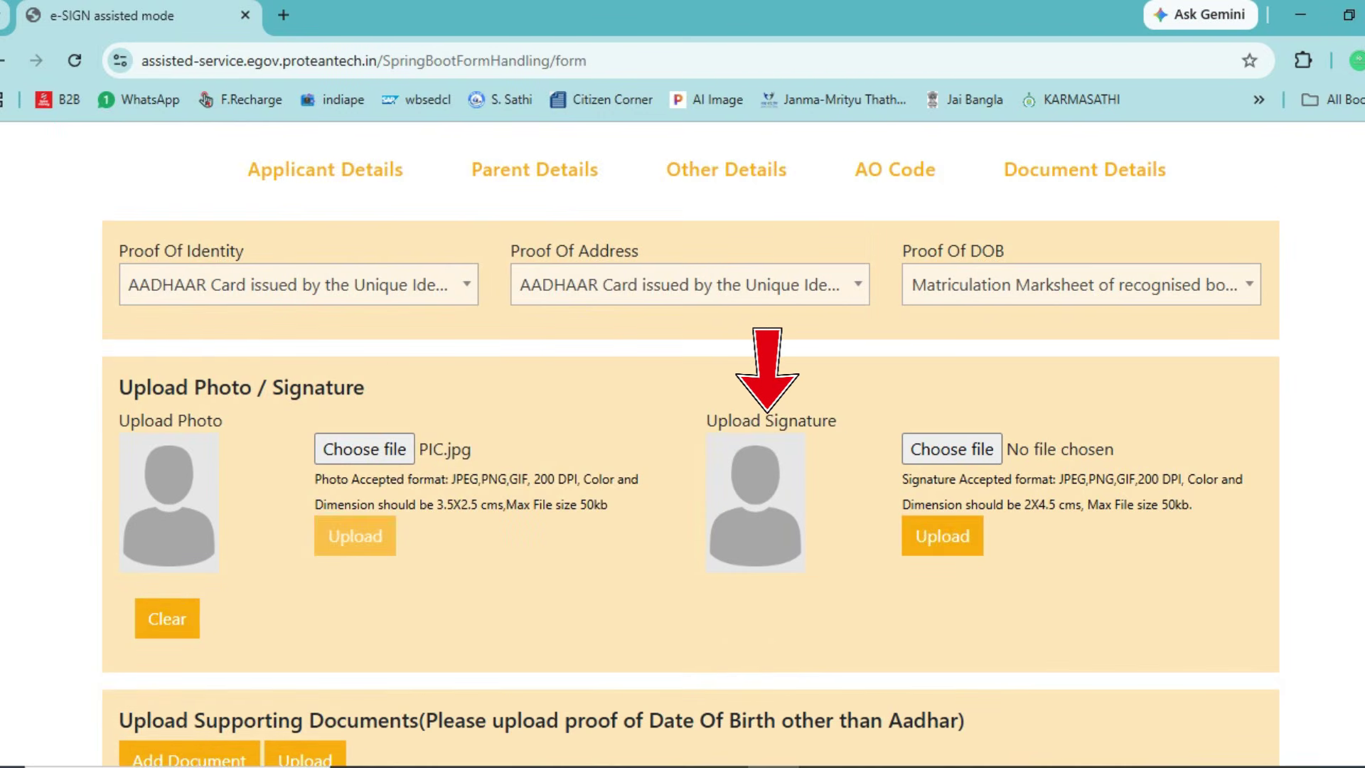
- Choose SIG.jpg as the applicant's signature and upload it
click(951, 449)
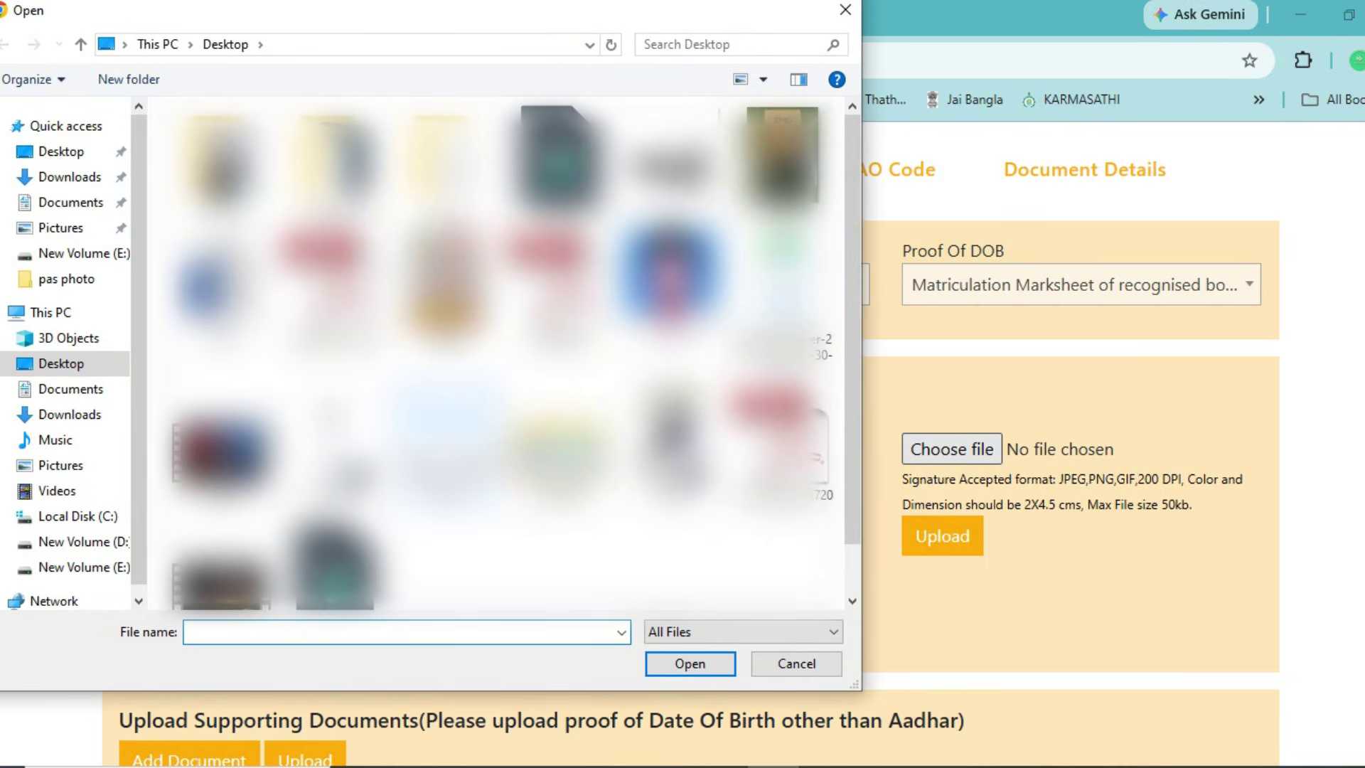
text(SIG)
key(Return)
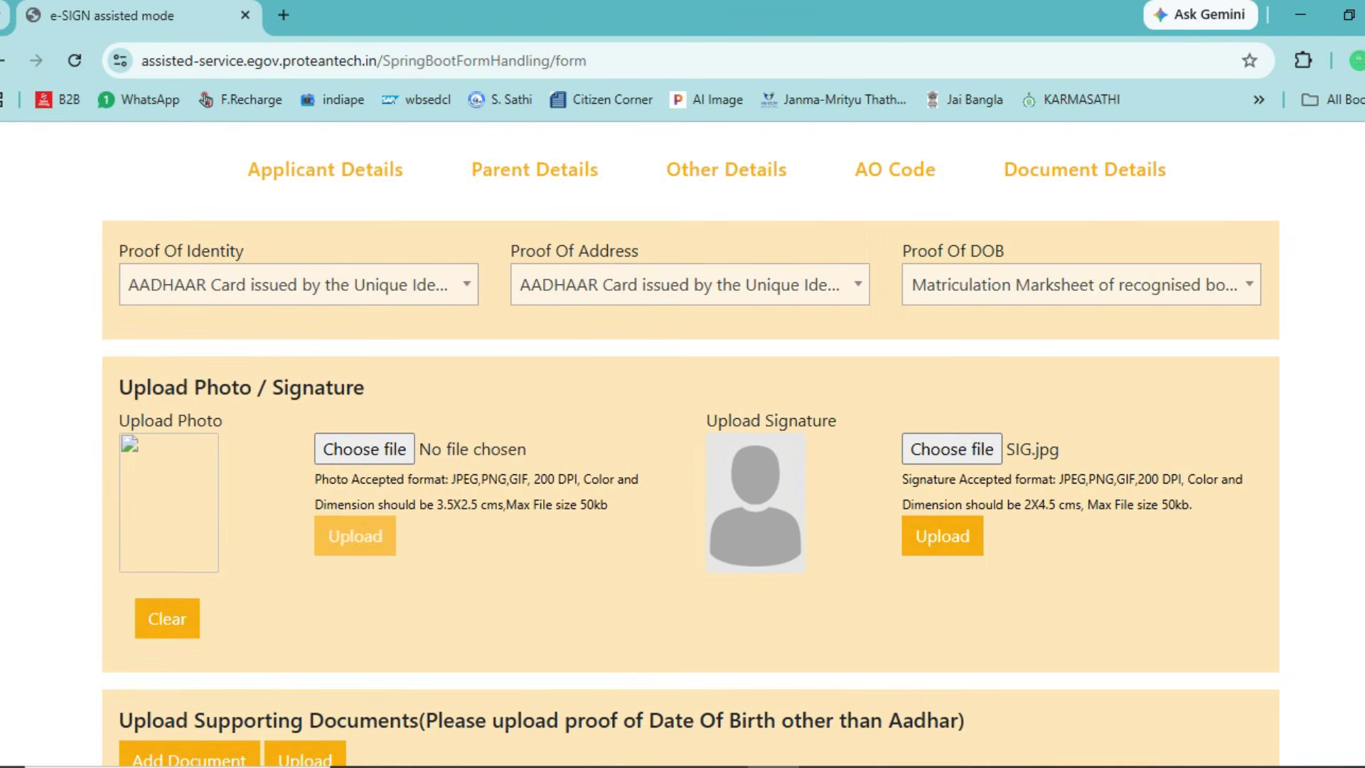
click(942, 536)
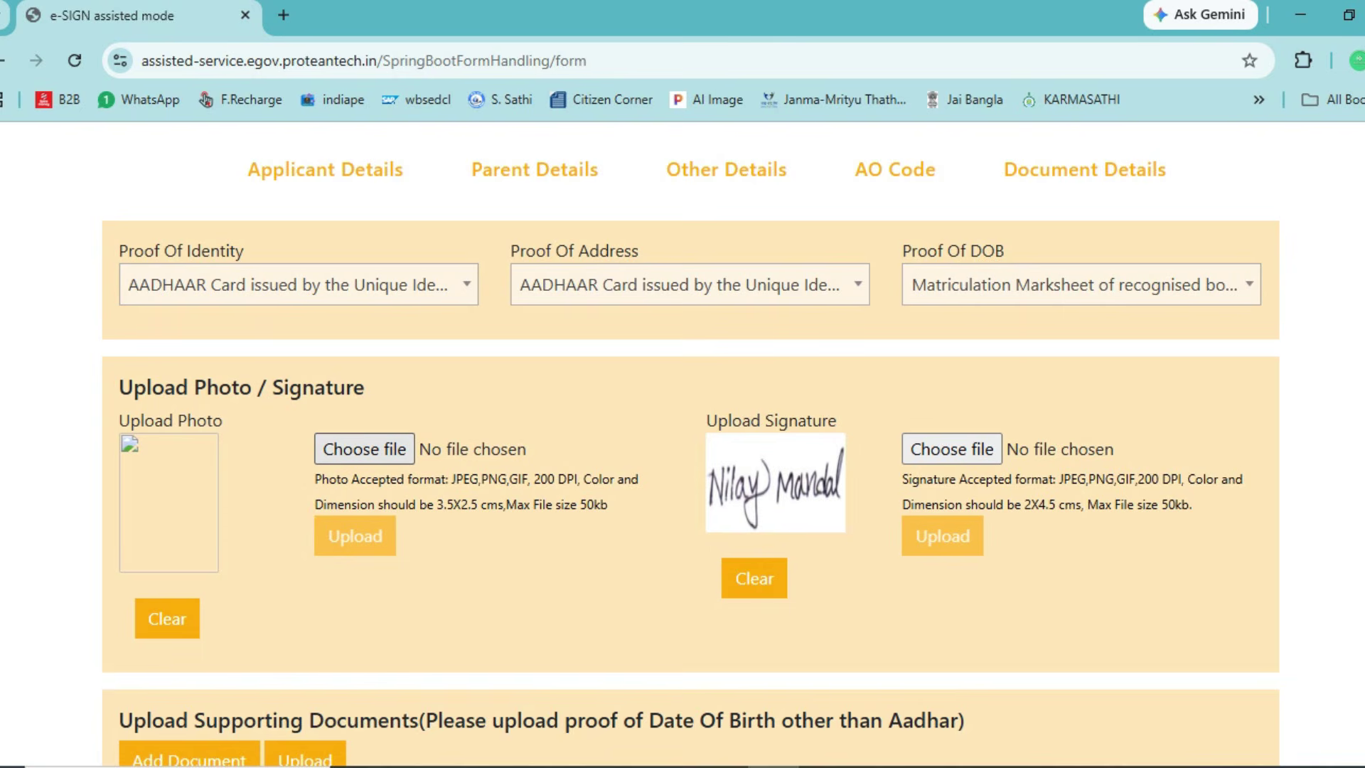
- Upload the birth-proof PDF under Upload Supporting Documents and submit the form
scroll(384, 455, down, 5)
scroll(384, 455, up, 2)
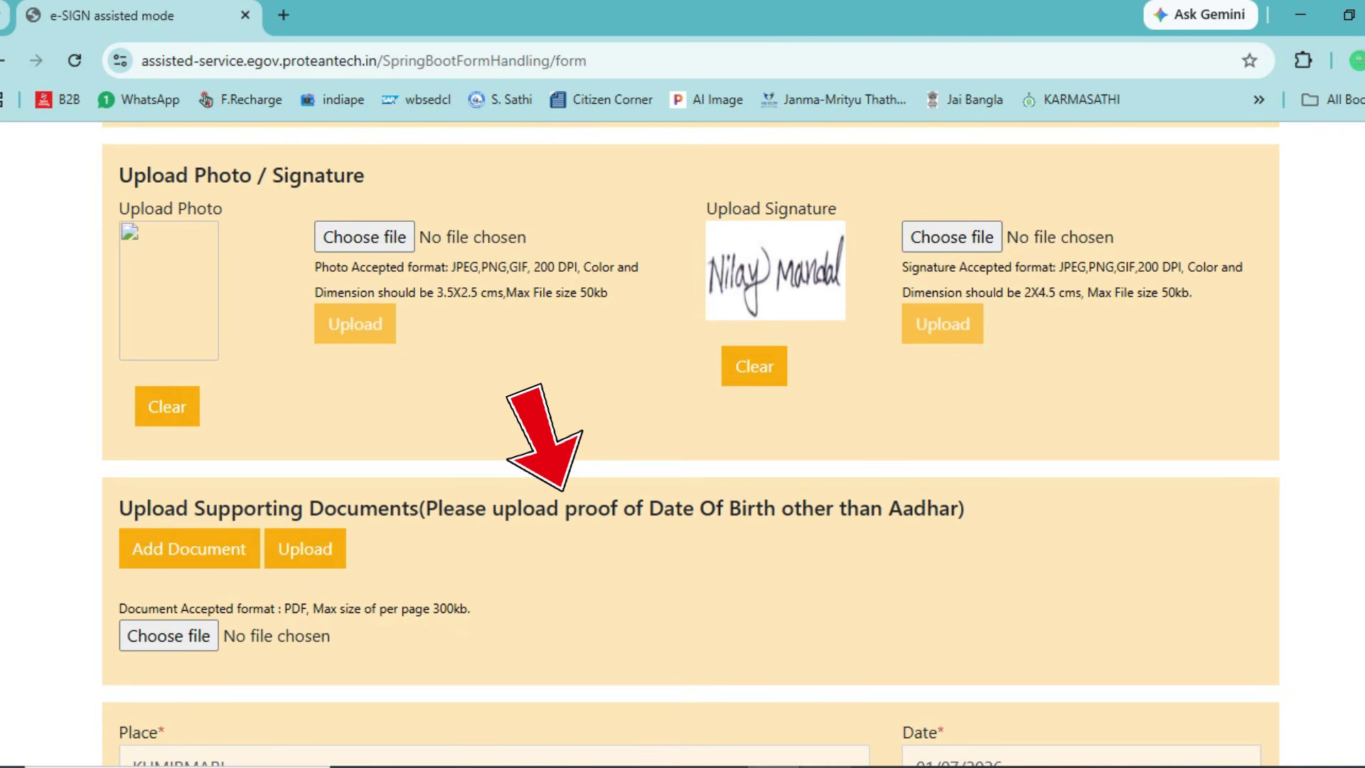
drag(443, 508, 949, 508)
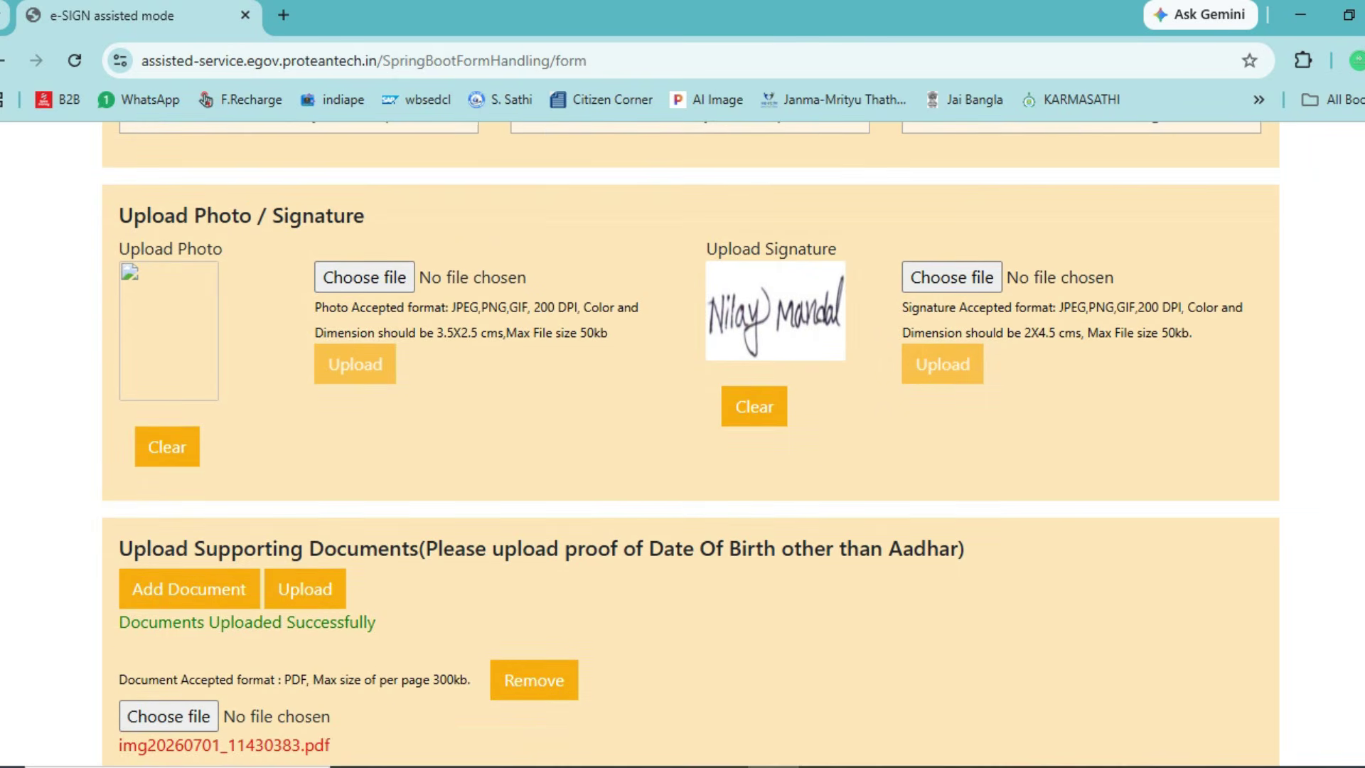
scroll(682, 441, down, 1)
scroll(683, 441, down, 2)
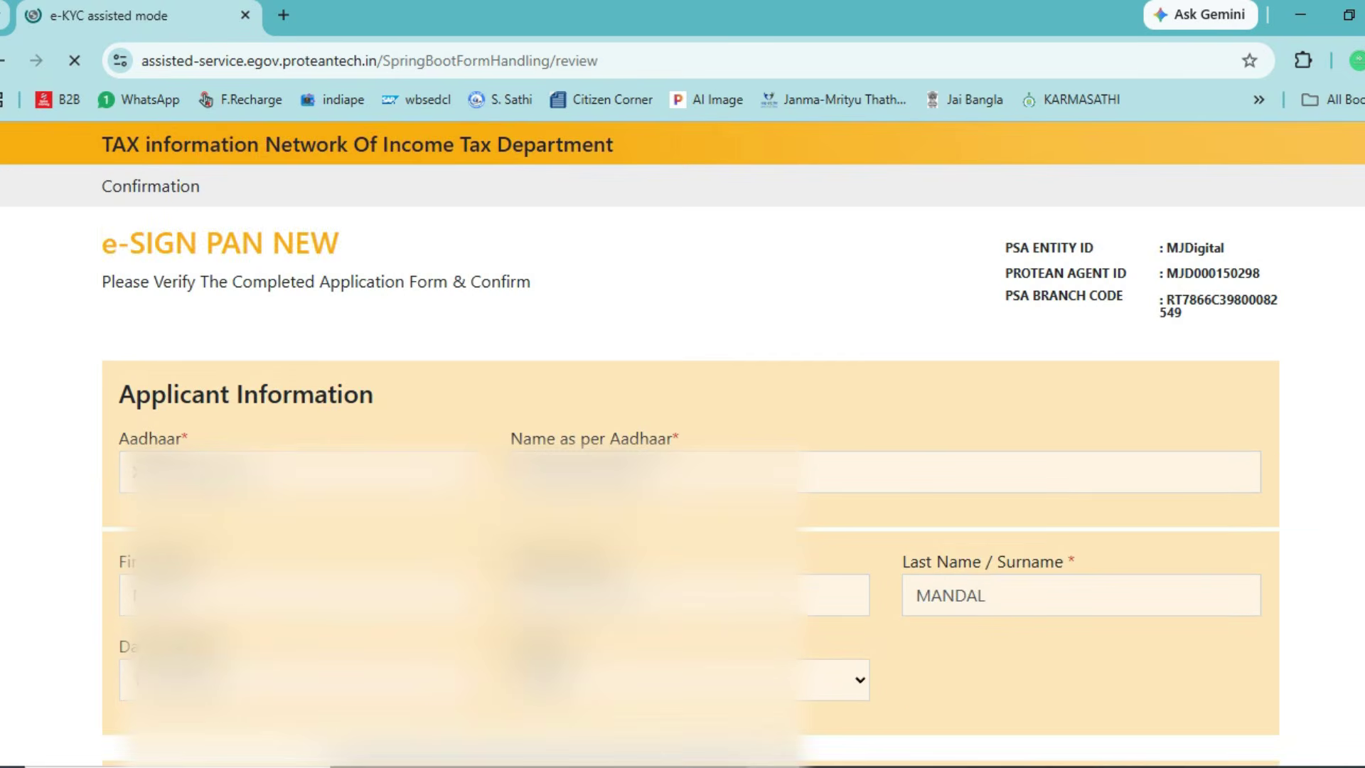
- Scroll through the review page to verify the application details
scroll(682, 441, down, 10)
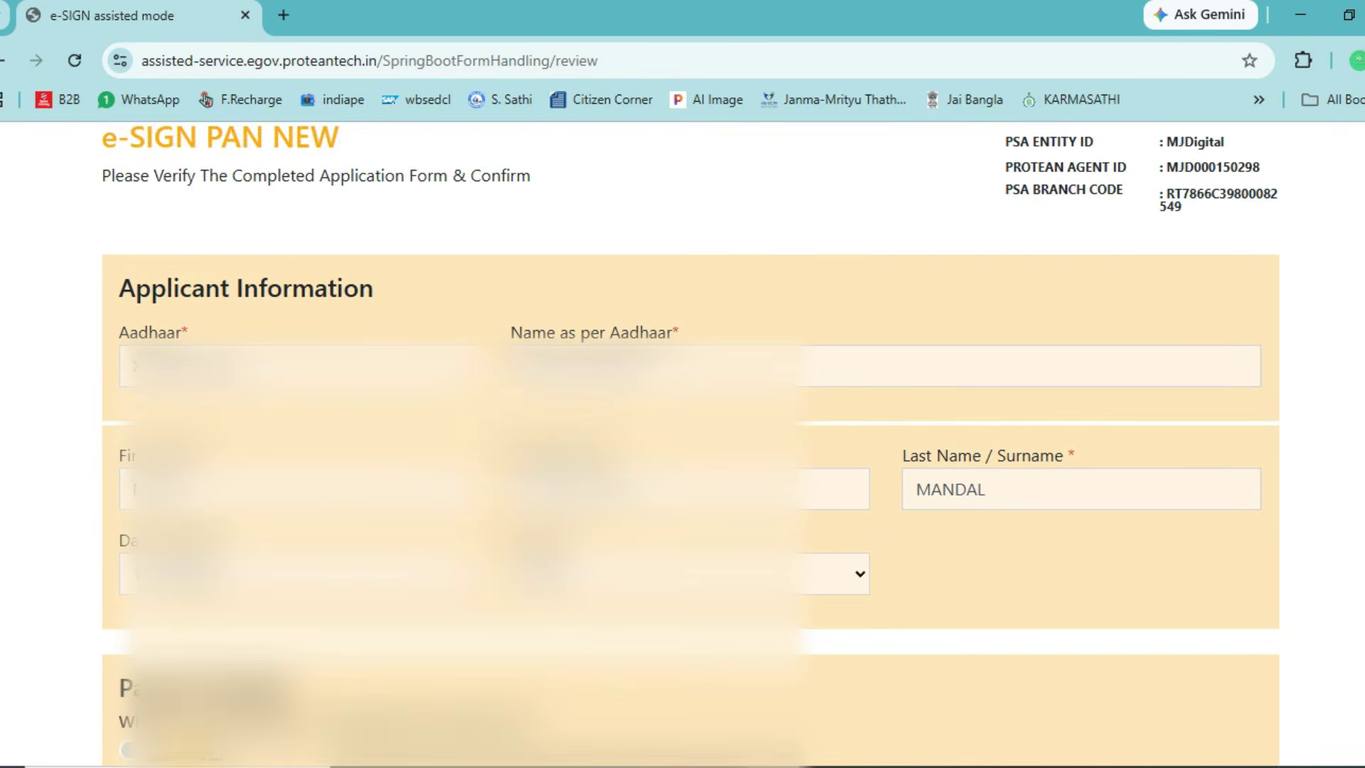
scroll(683, 440, down, 12)
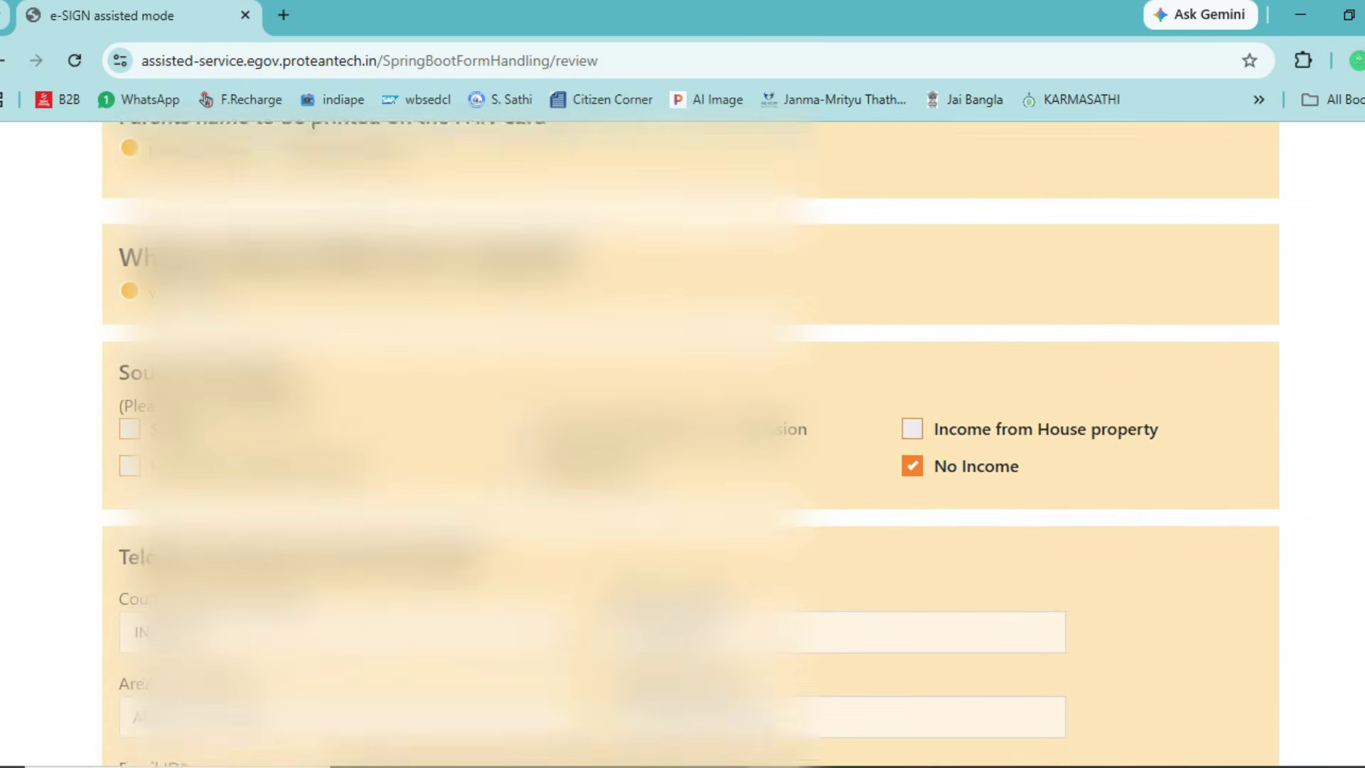
scroll(682, 441, down, 12)
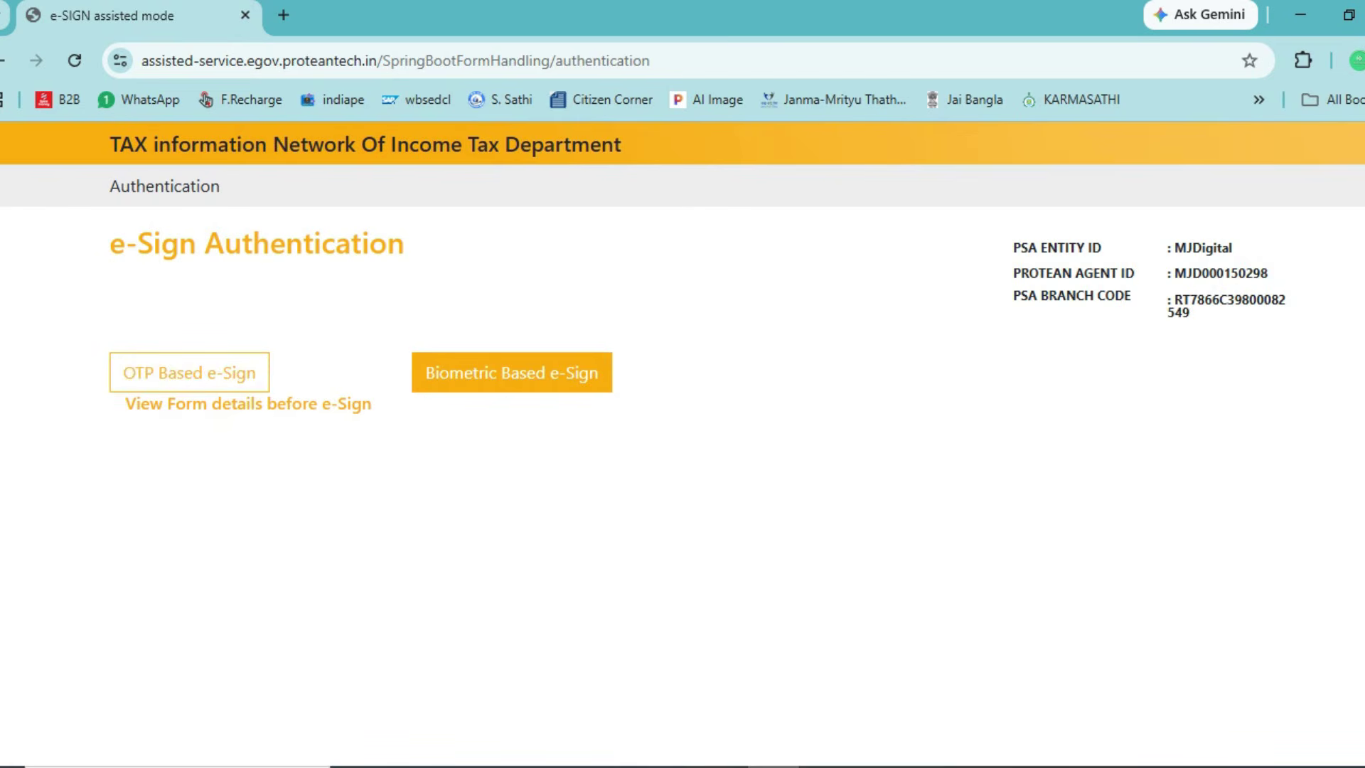
- Choose OTP Based e-Sign, authorize Aadhaar use, enter the Aadhaar number, and verify the OTP
click(189, 373)
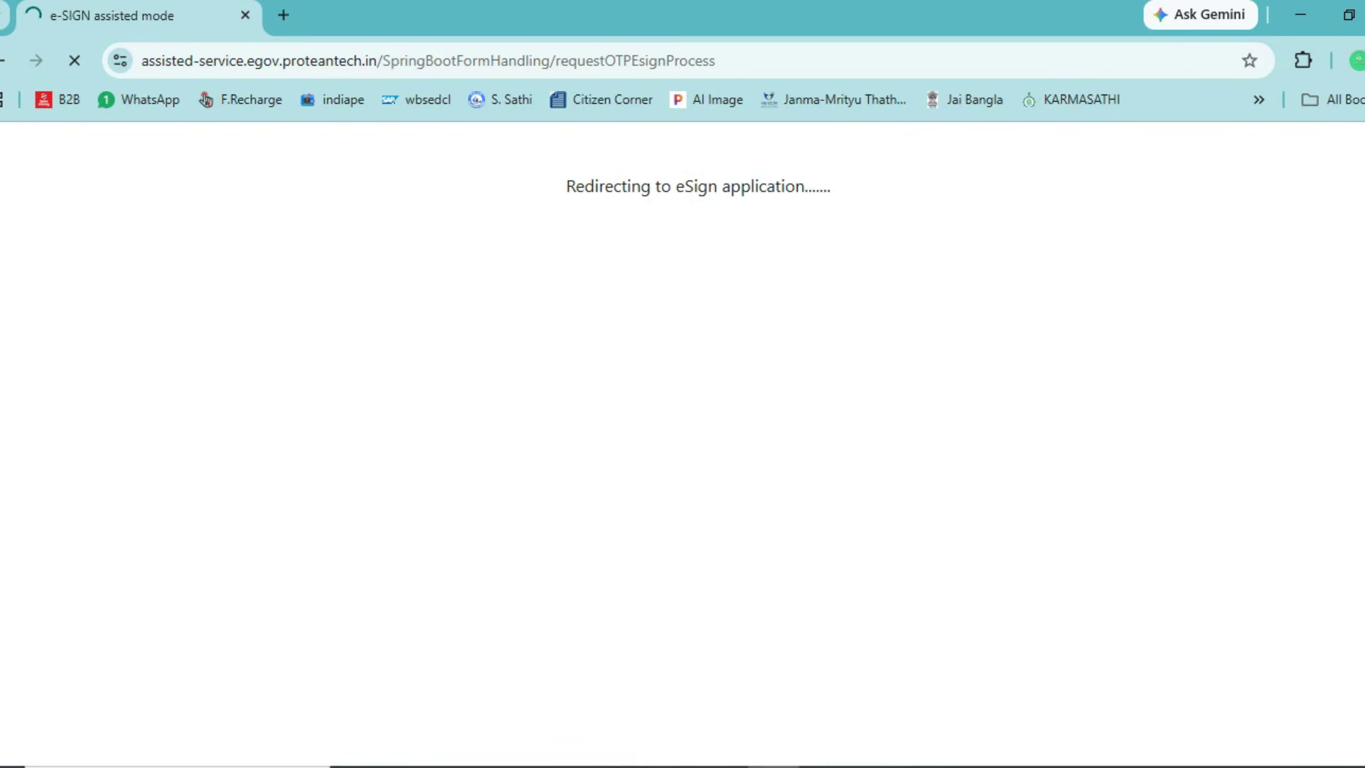
click(170, 406)
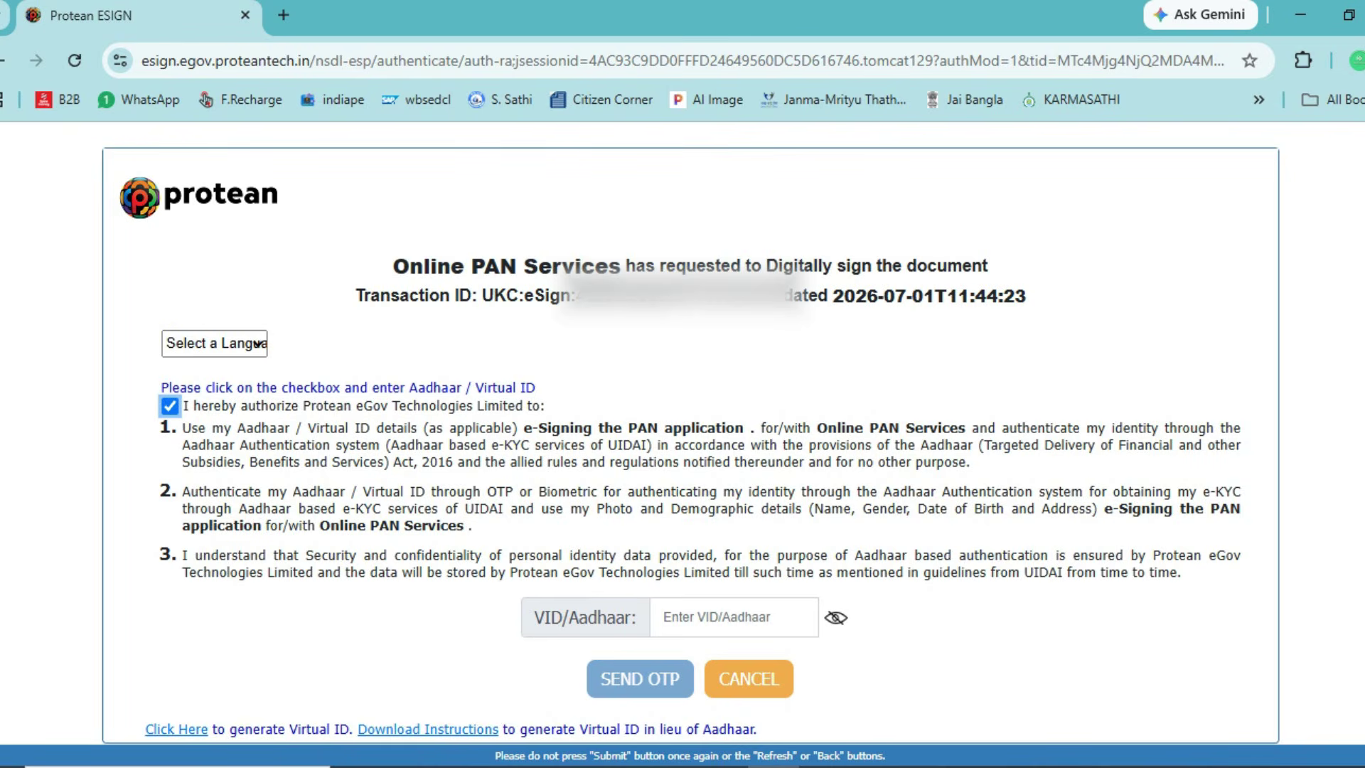
click(734, 617)
text(••••••••••••)
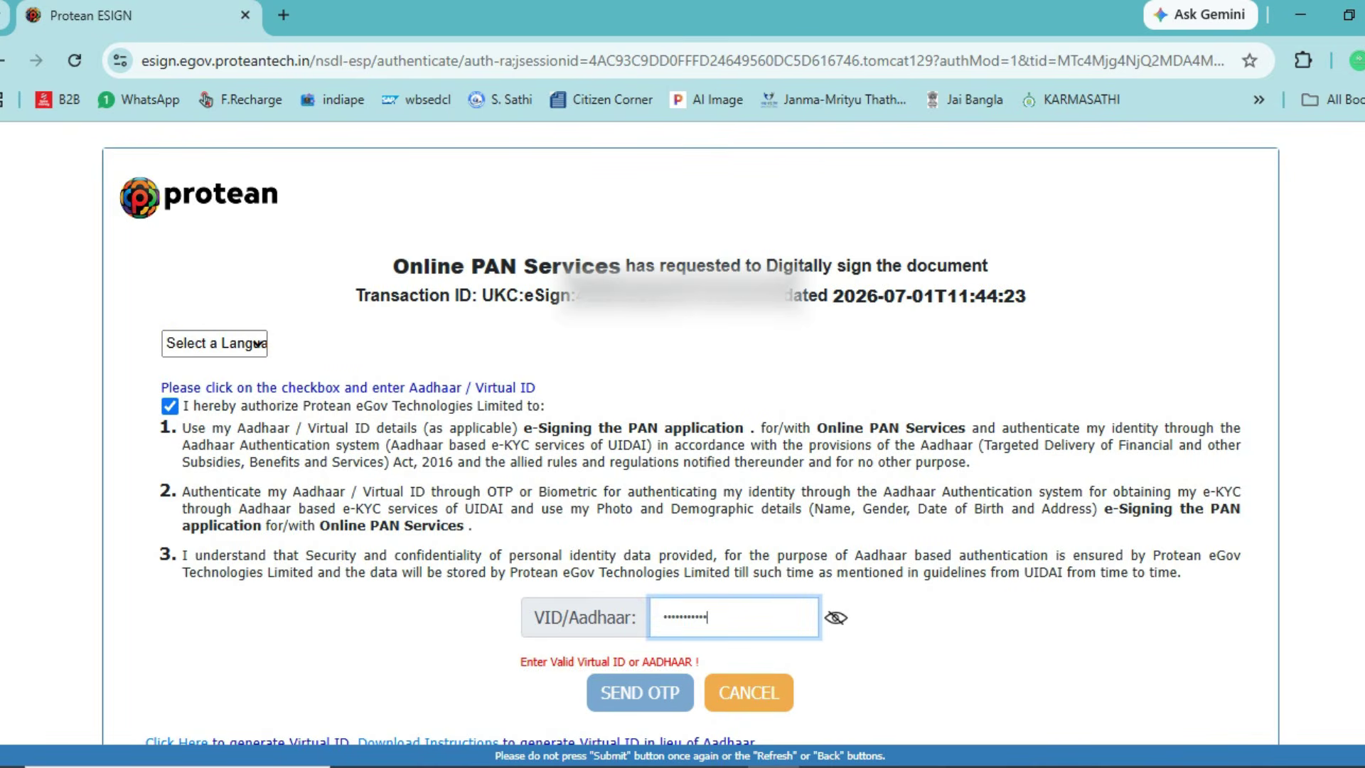
key(Return)
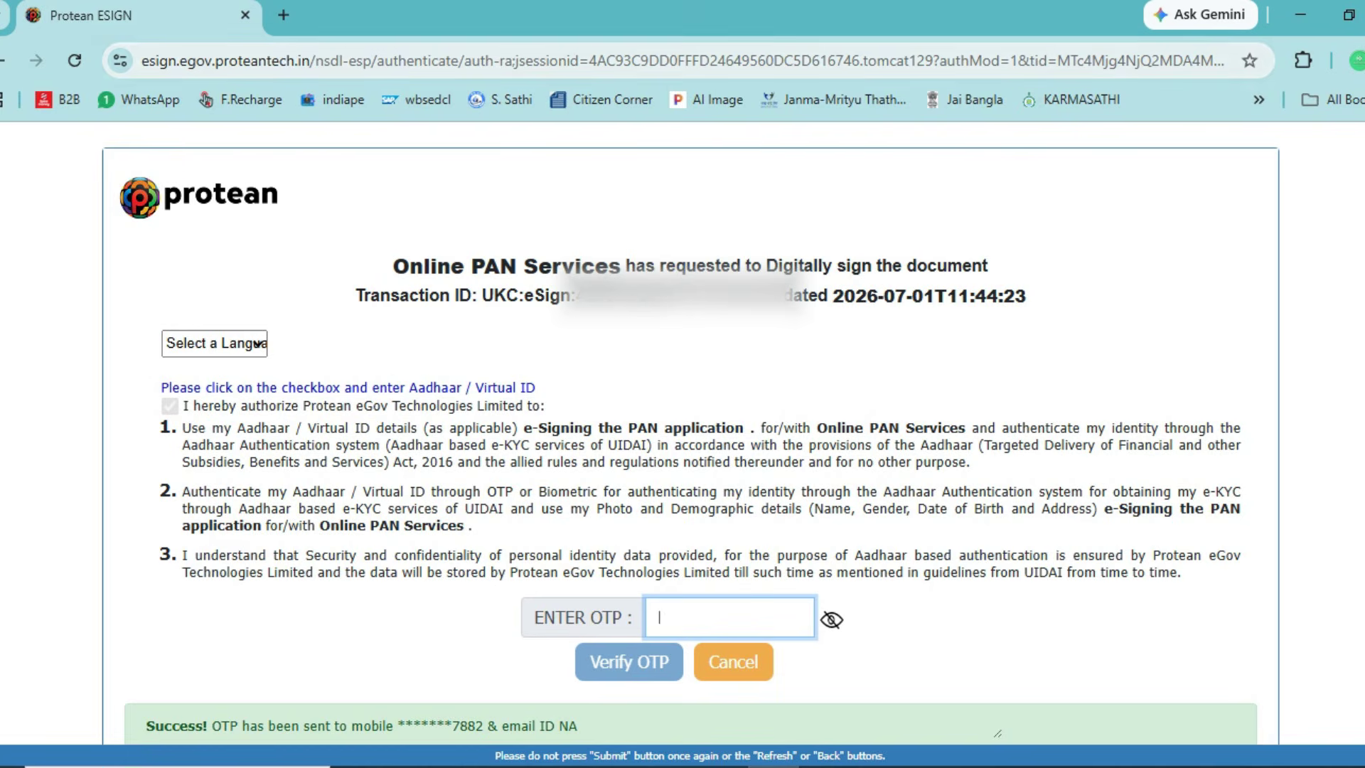
text(******)
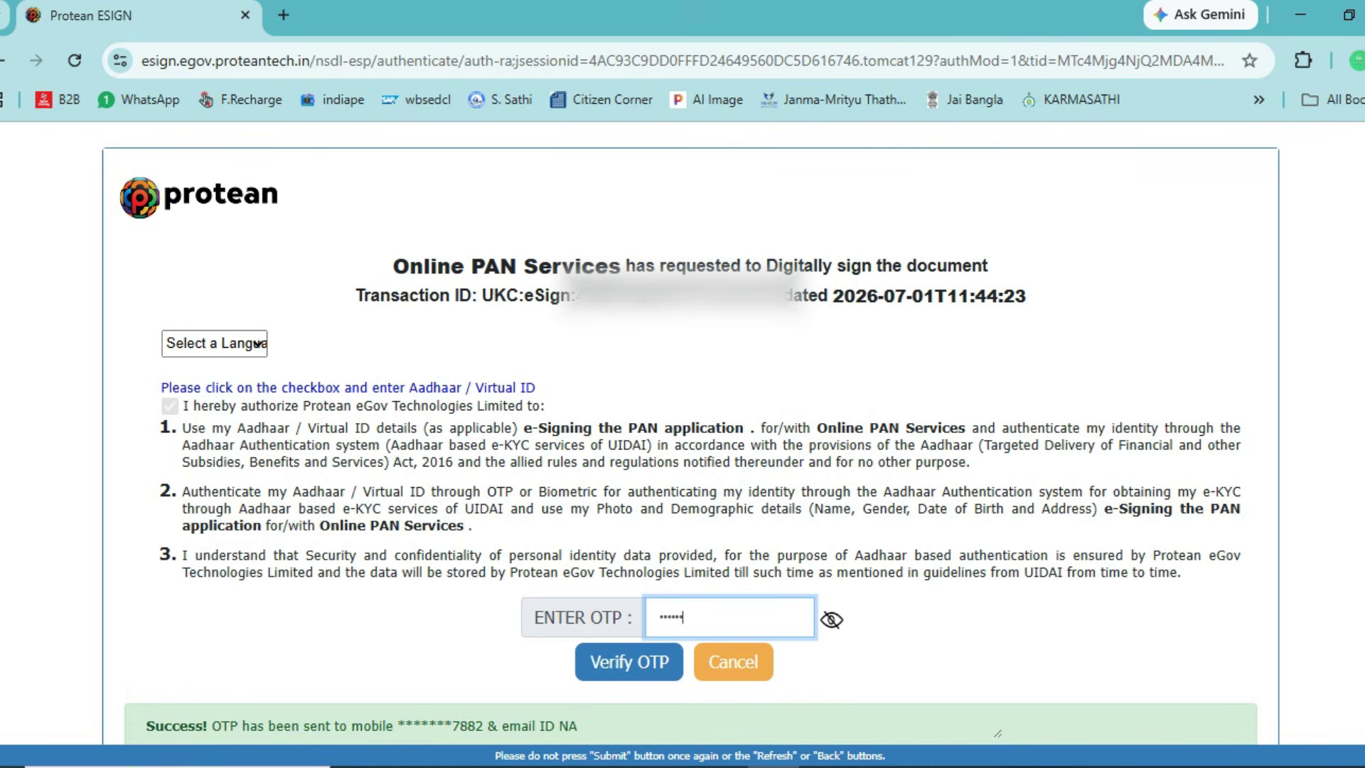
key(Return)
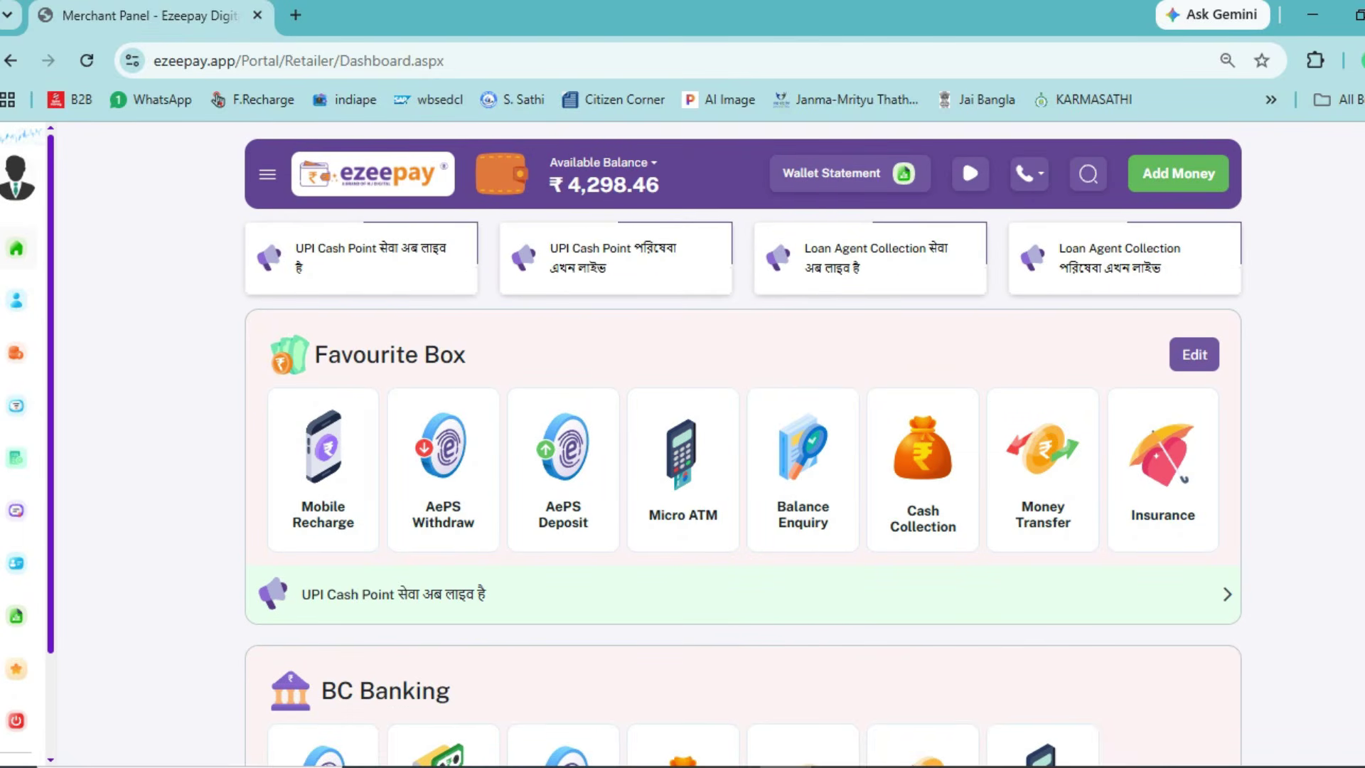
- Check the pending NSDL PAN transaction and acknowledge the 'Transaction status : Success' alerts
scroll(323, 455, down, 5)
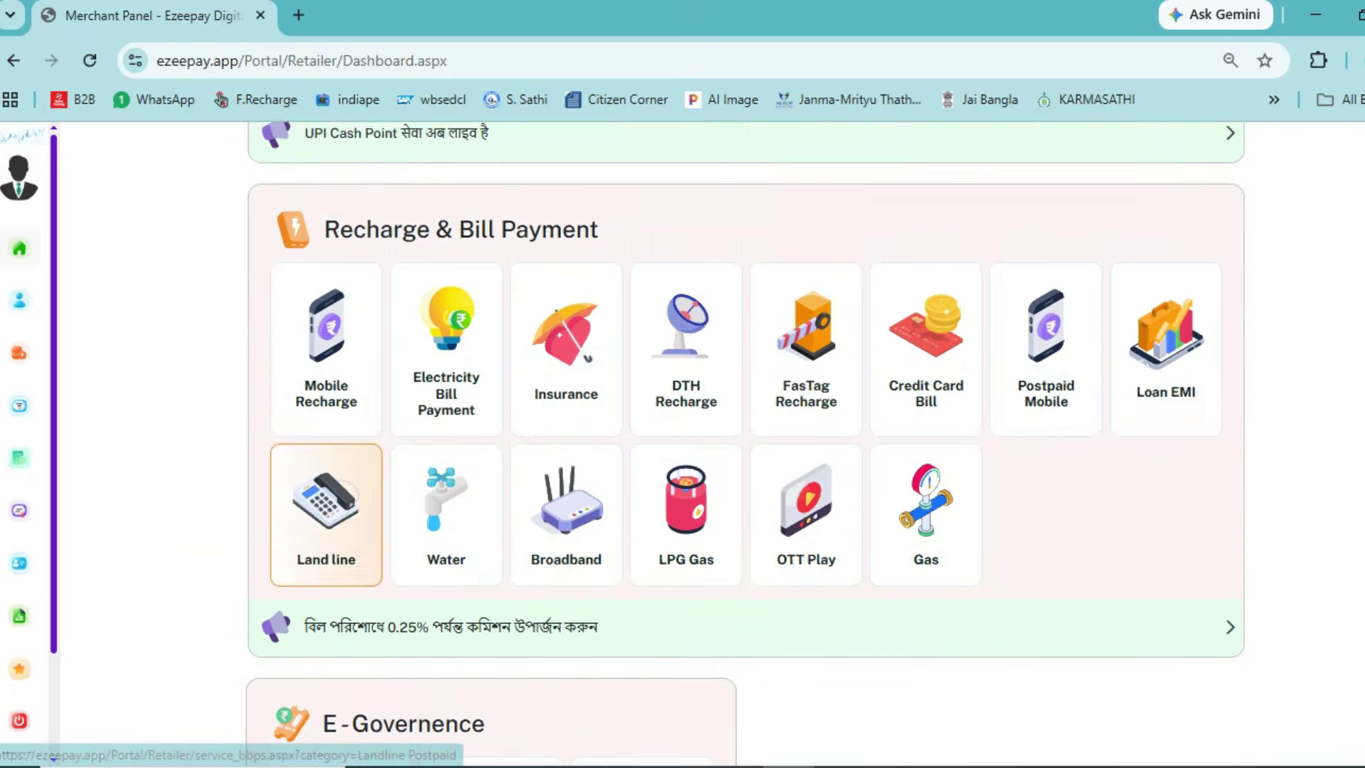
scroll(341, 462, down, 5)
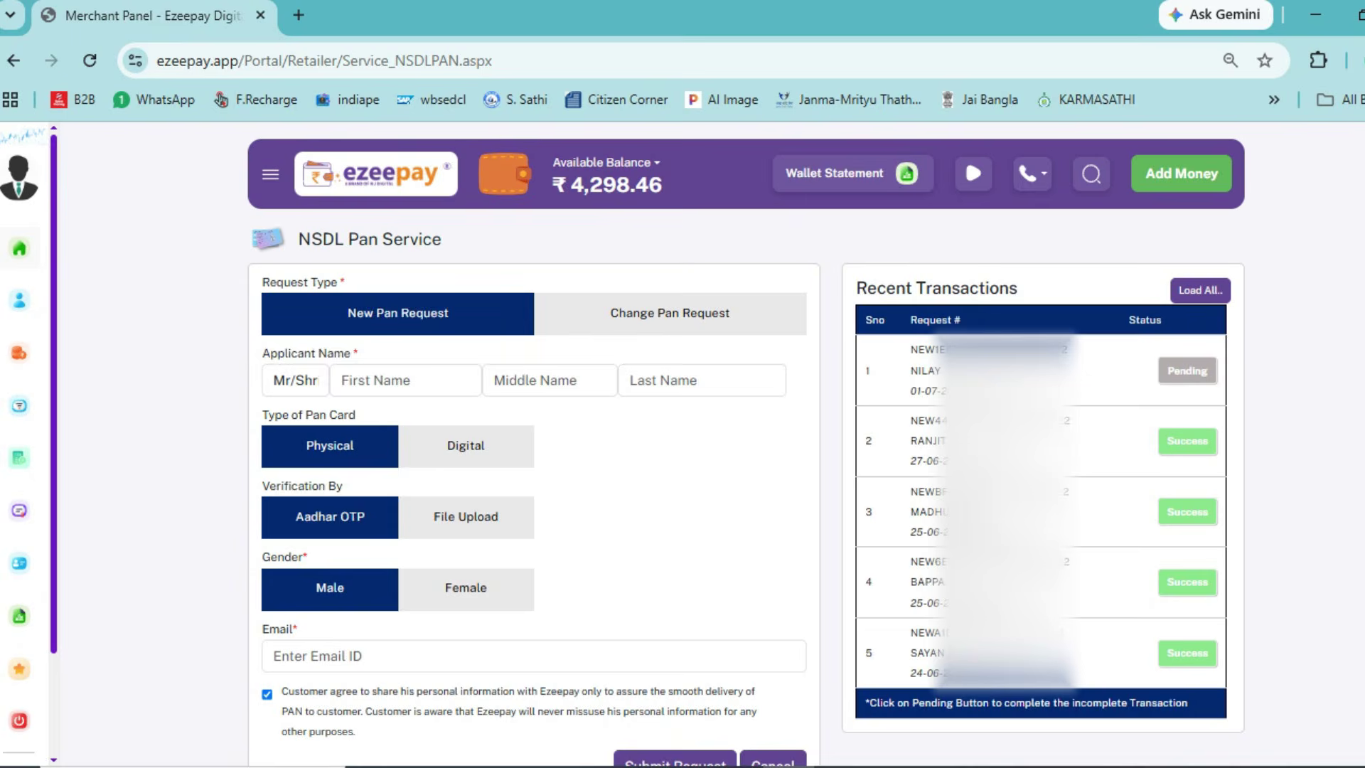
scroll(711, 441, down, 2)
scroll(711, 440, up, 2)
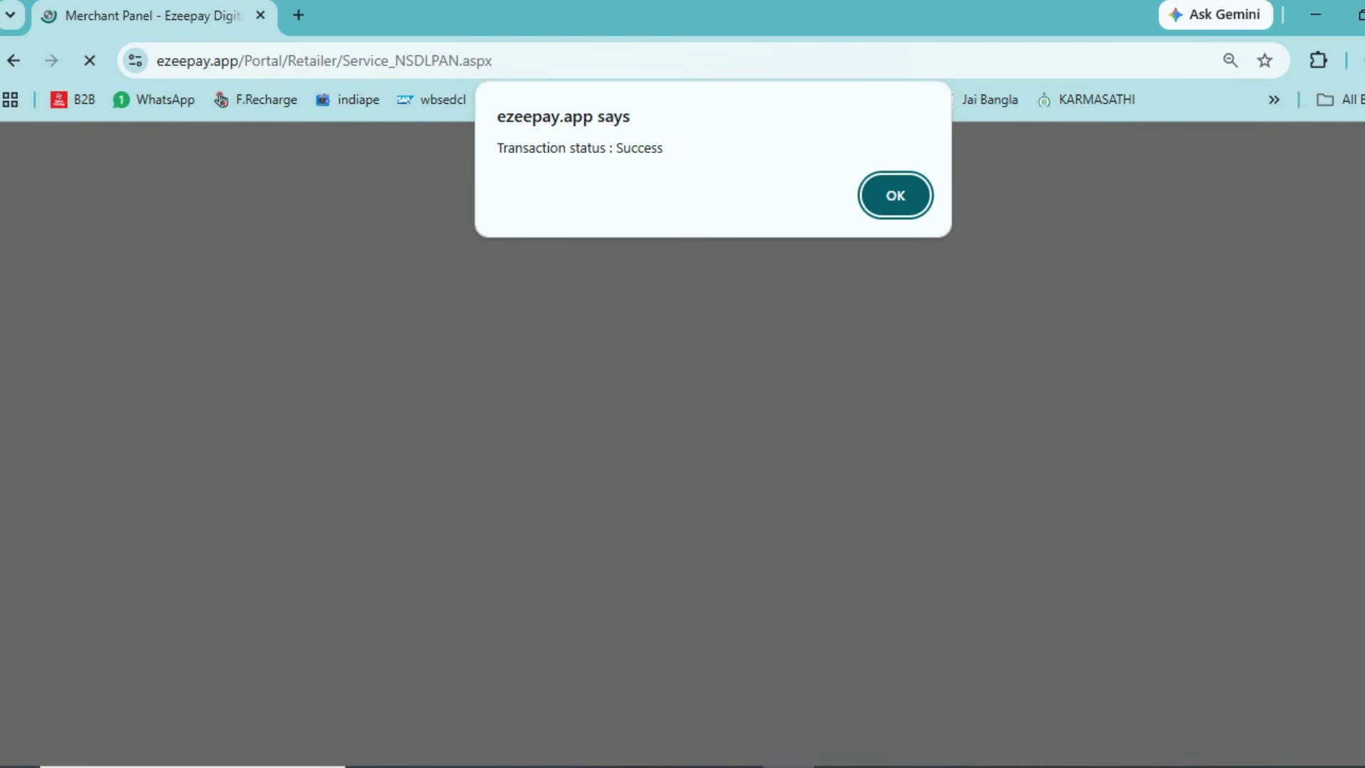
key(Return)
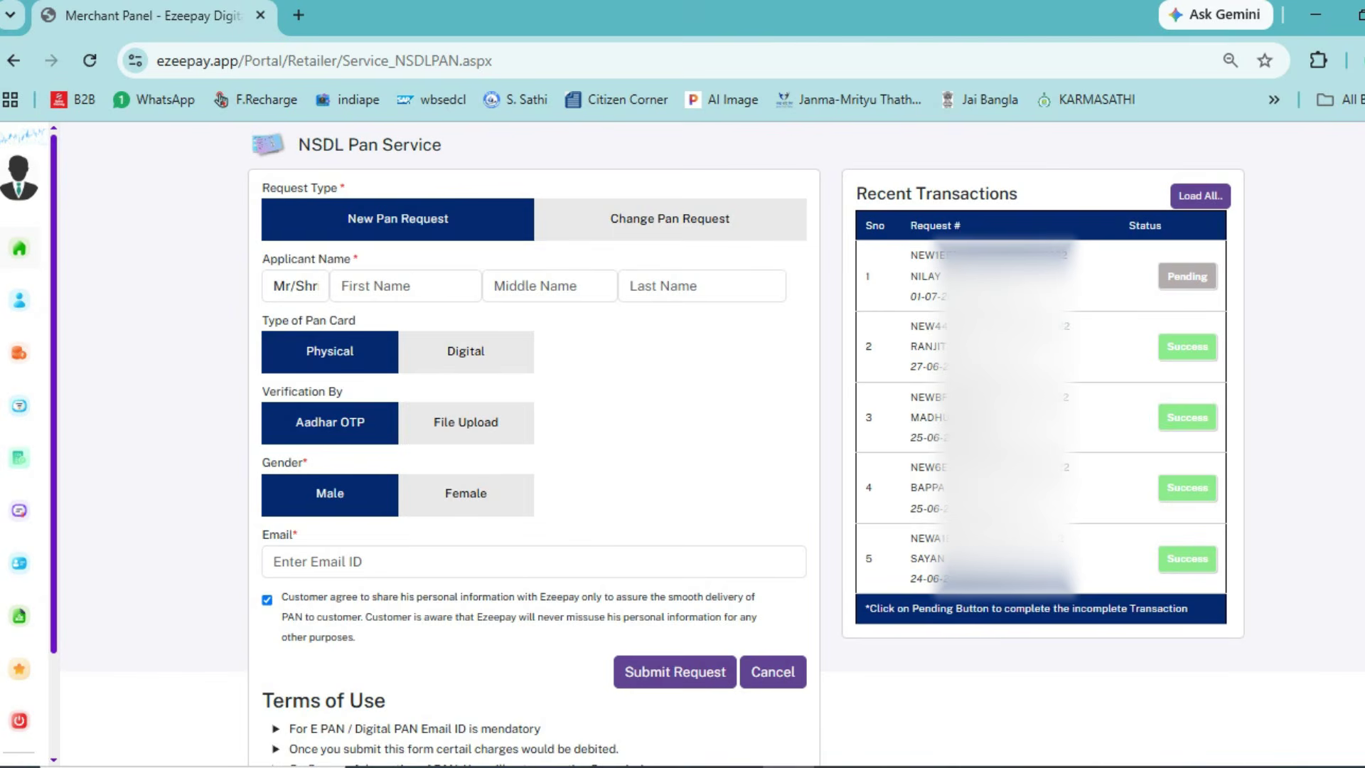
click(466, 421)
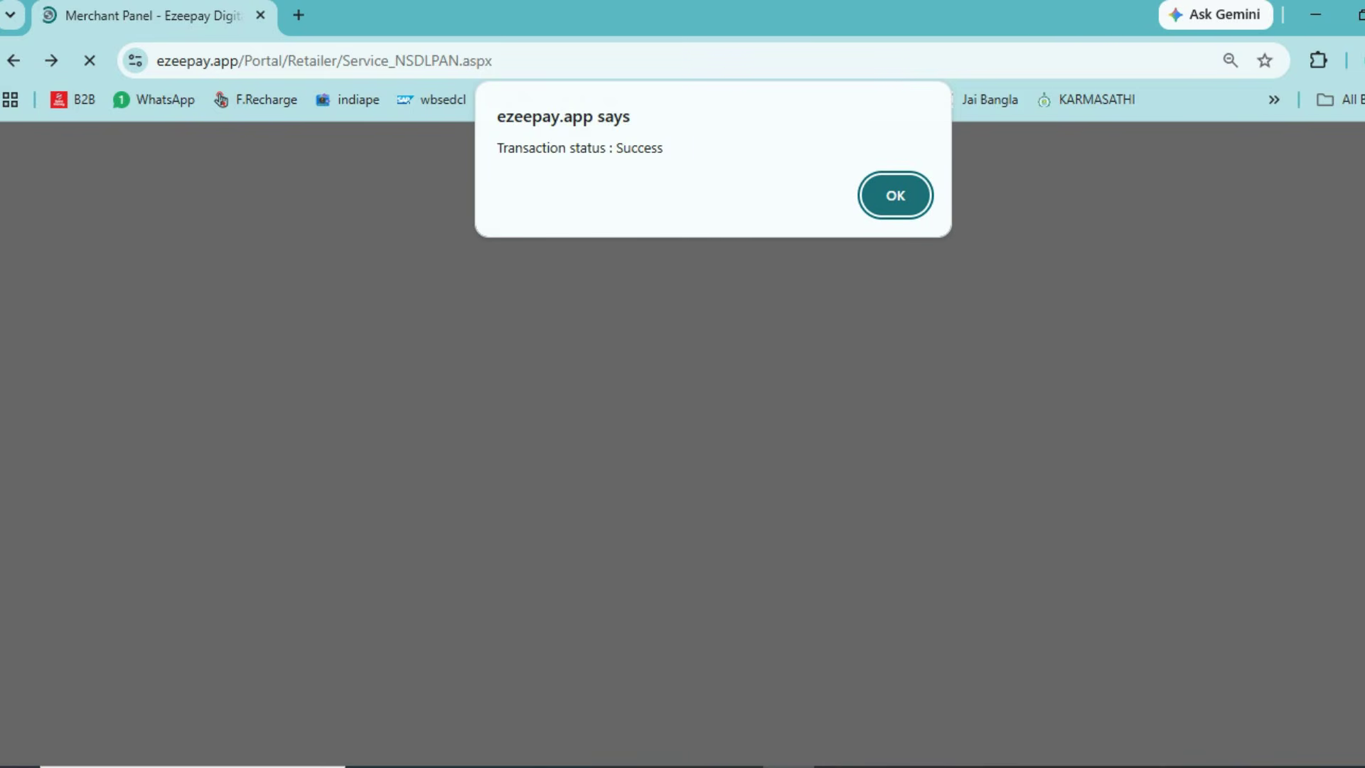
key(Return)
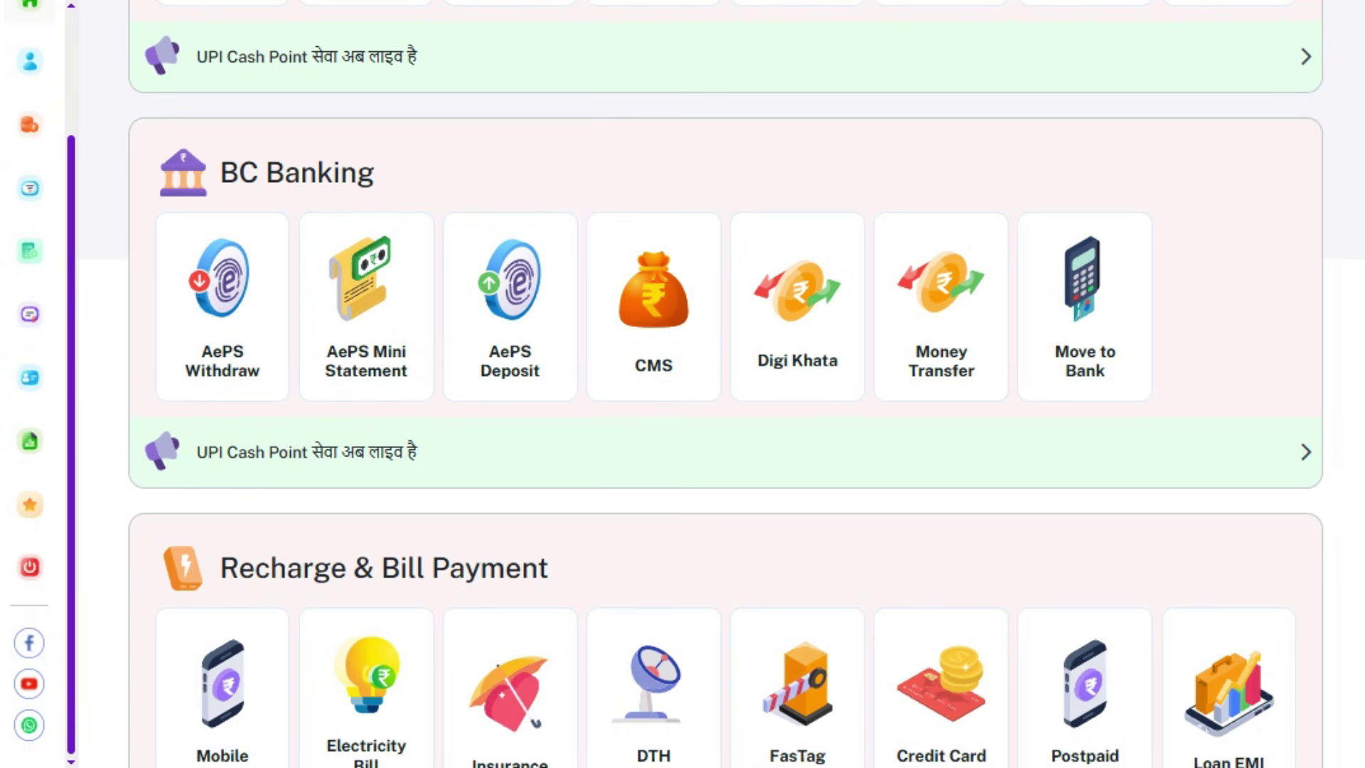
- Run the NSDL PAN report from 07/09/2026 to 07/14/2026
mouse_move(29, 441)
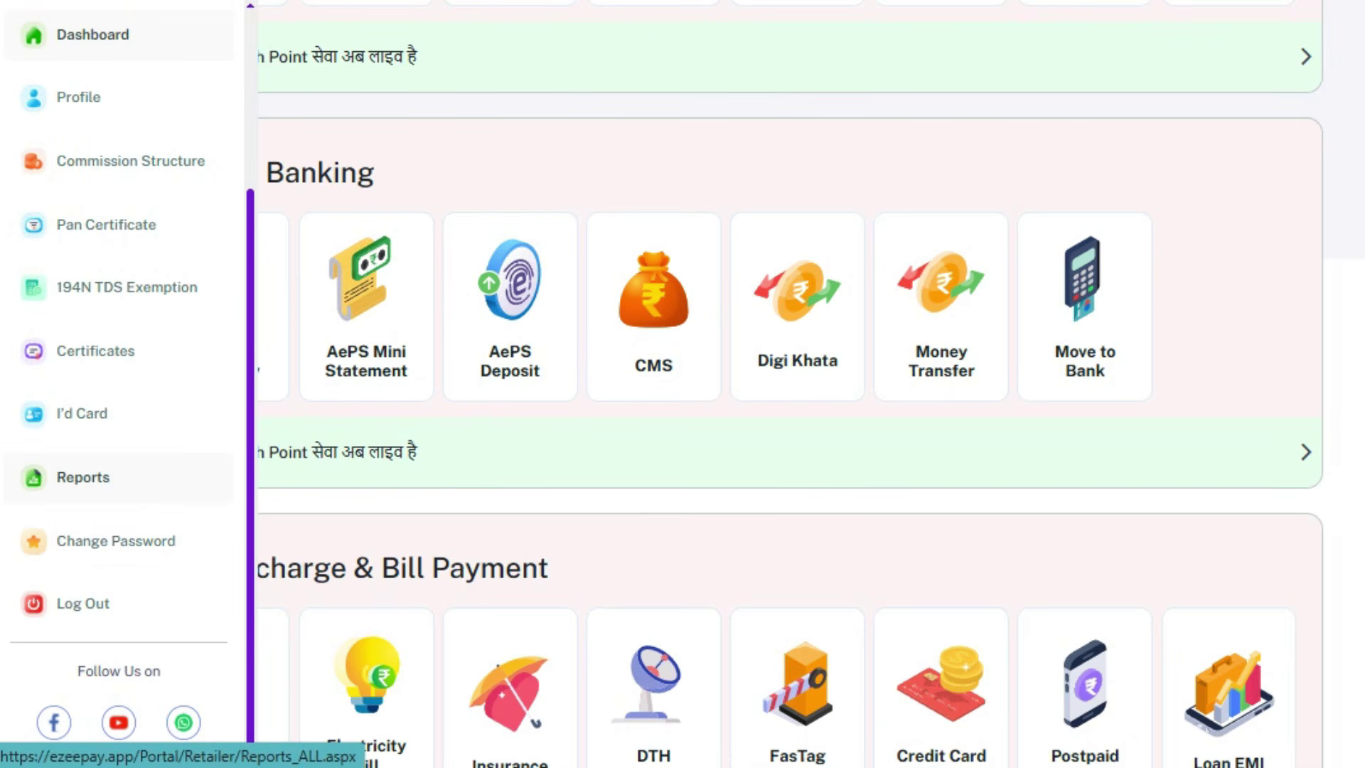
click(84, 477)
click(351, 441)
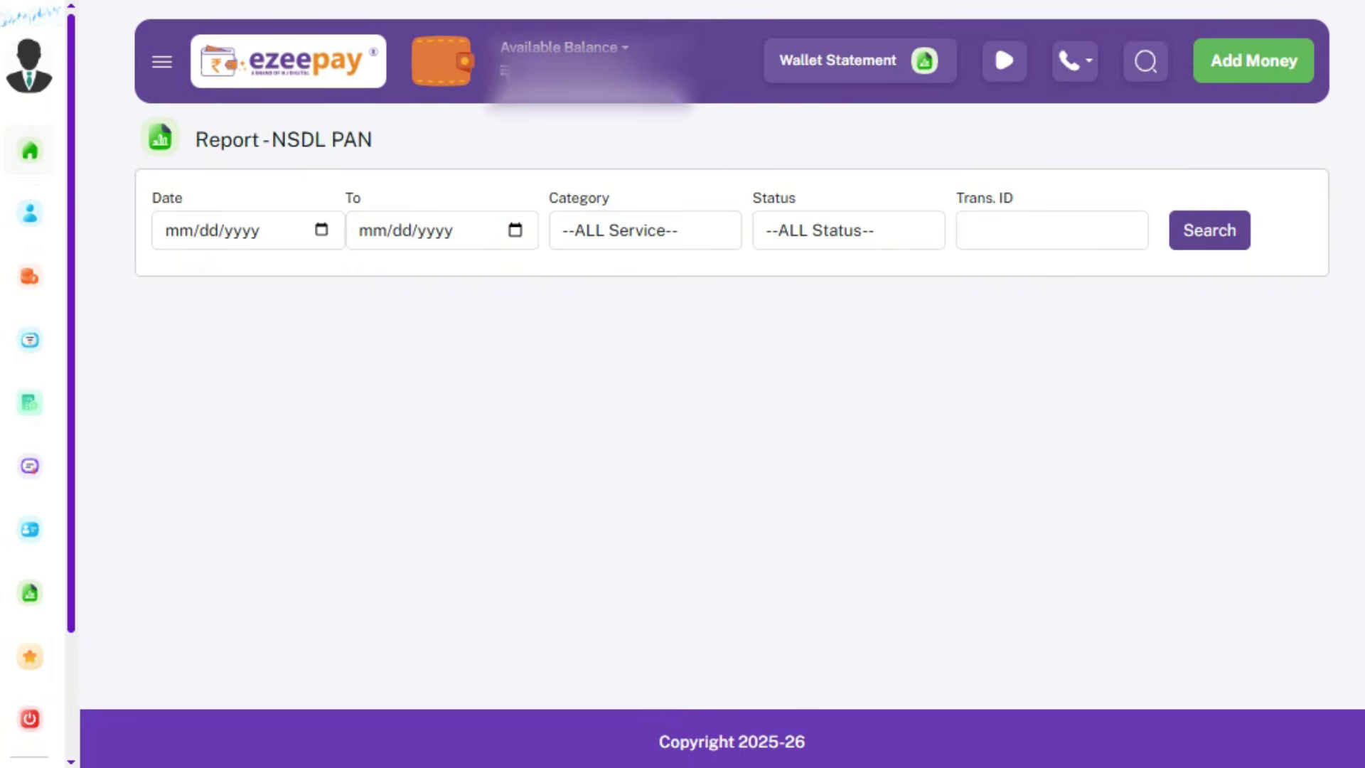
click(321, 230)
click(293, 366)
click(514, 230)
click(429, 392)
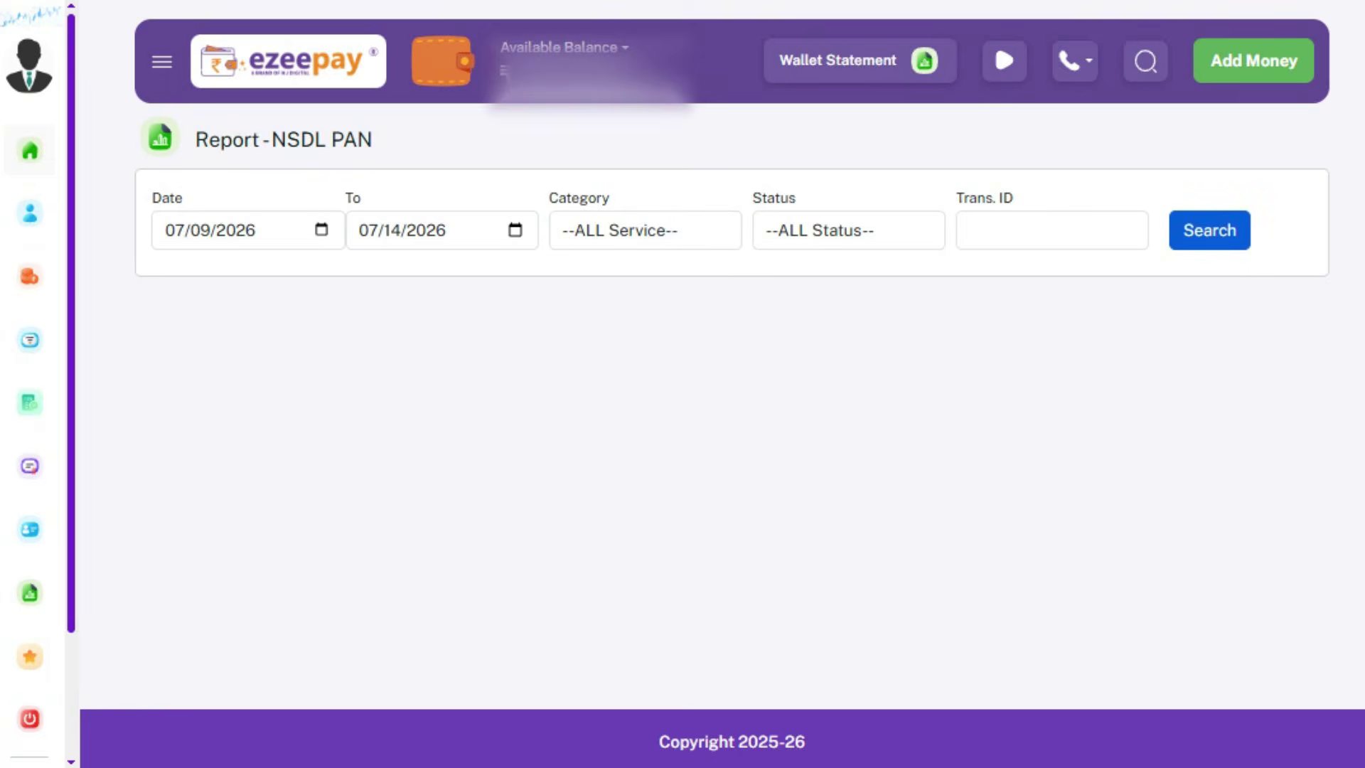
click(1209, 229)
- Copy the acknowledgement number of the newest transaction in the report
scroll(711, 426, down, 2)
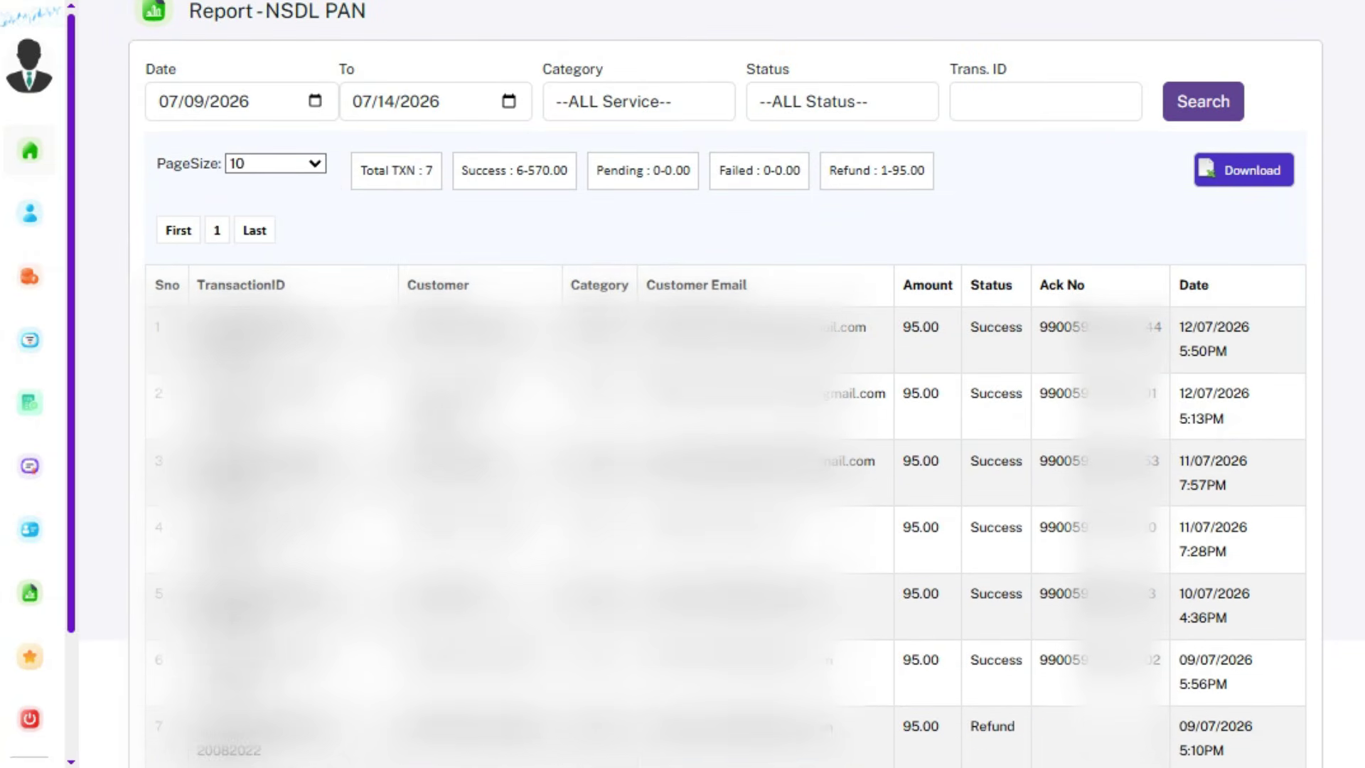
scroll(711, 426, down, 2)
double_click(1143, 228)
right_click(1146, 231)
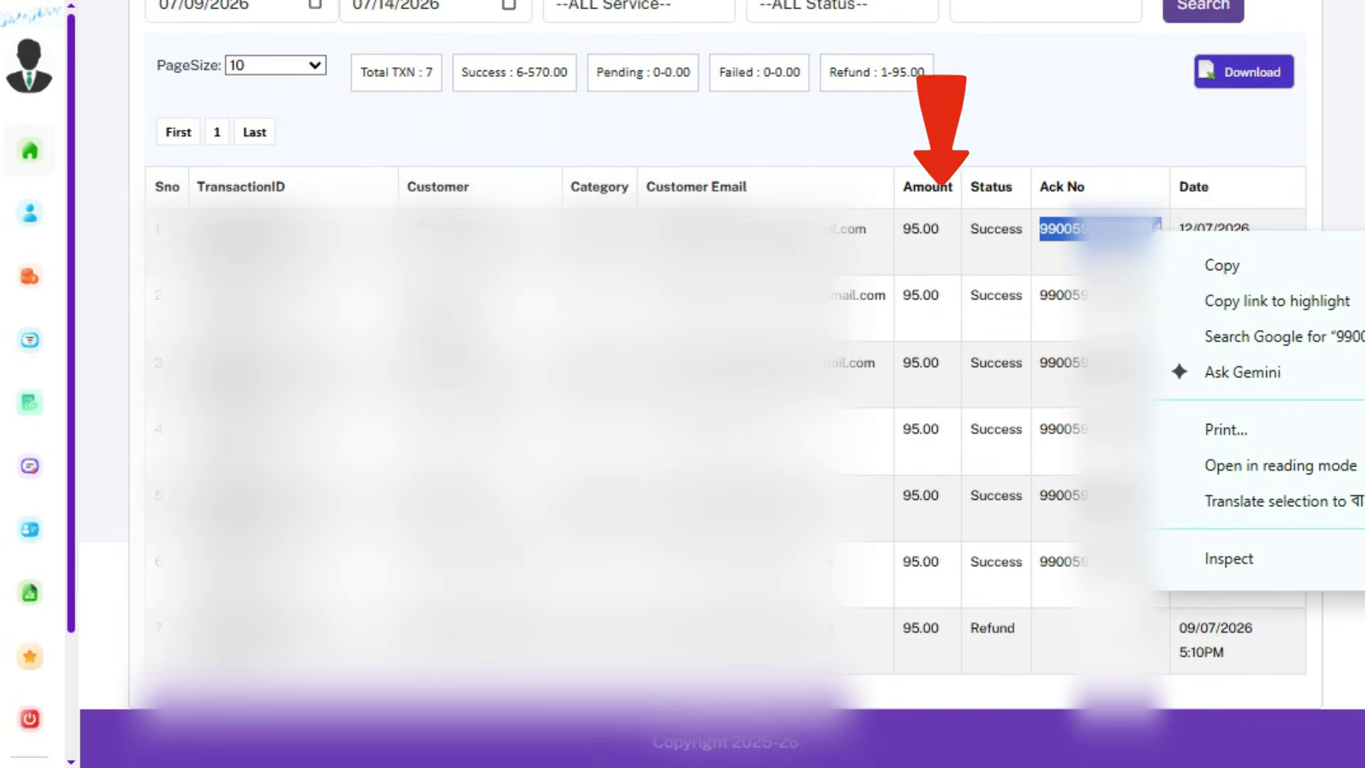
click(1222, 265)
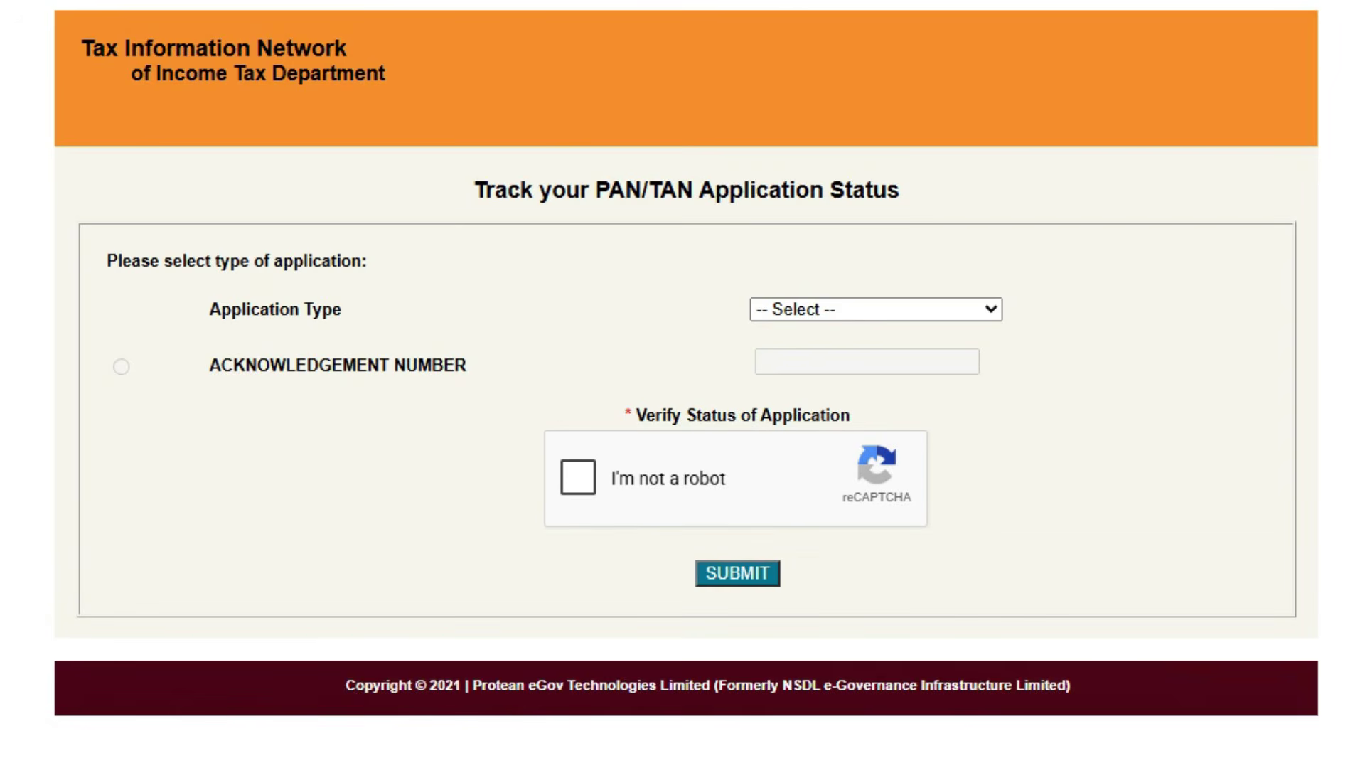
- Track 'PAN - New / Change Request' status by acknowledgement number, then select the allotted PAN and status
click(876, 308)
click(875, 365)
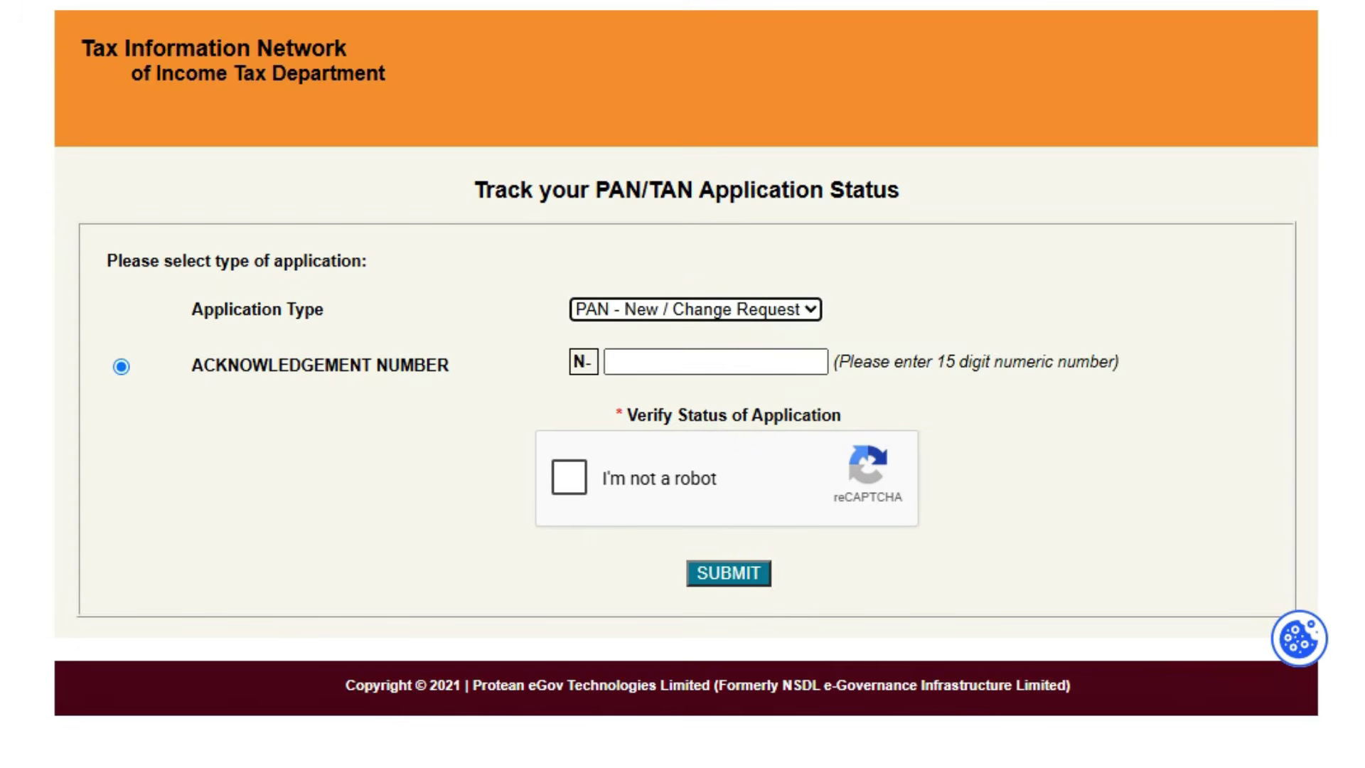
click(714, 362)
click(727, 415)
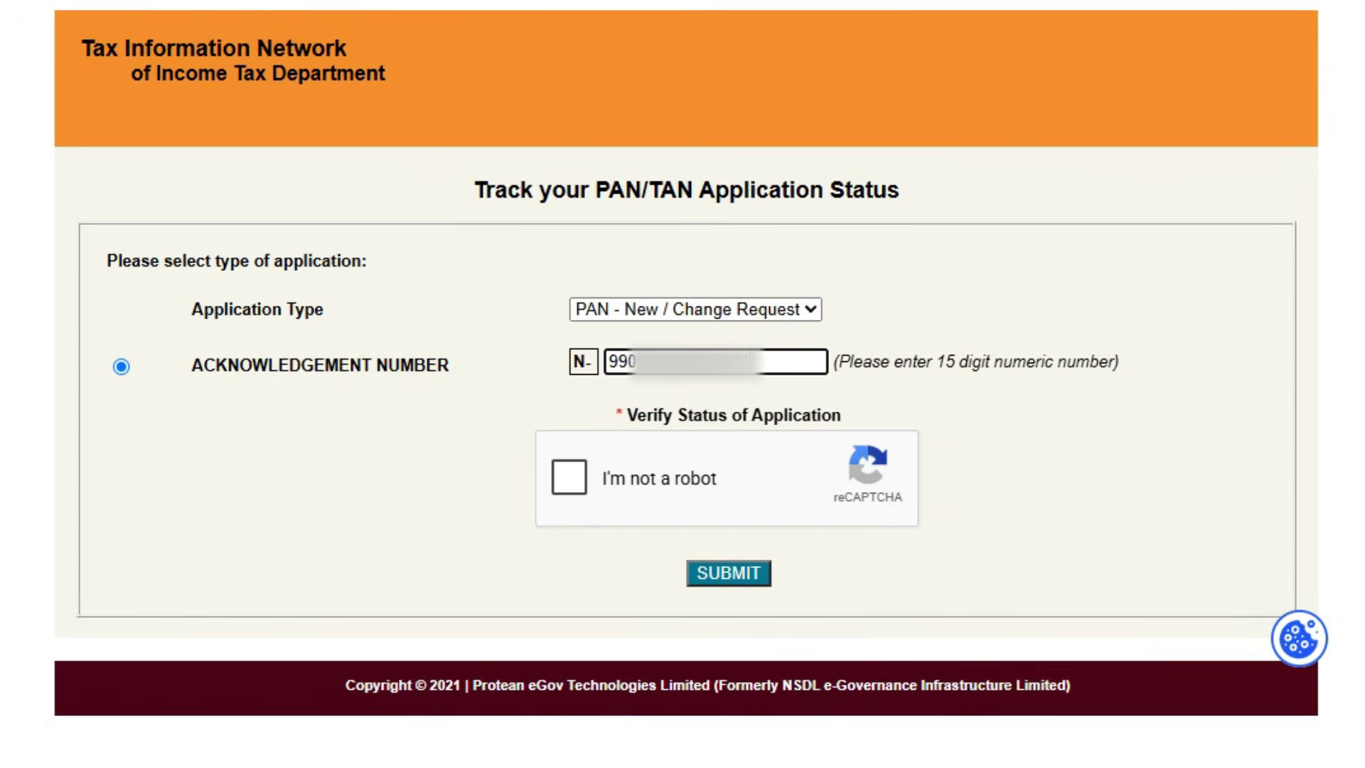
click(569, 477)
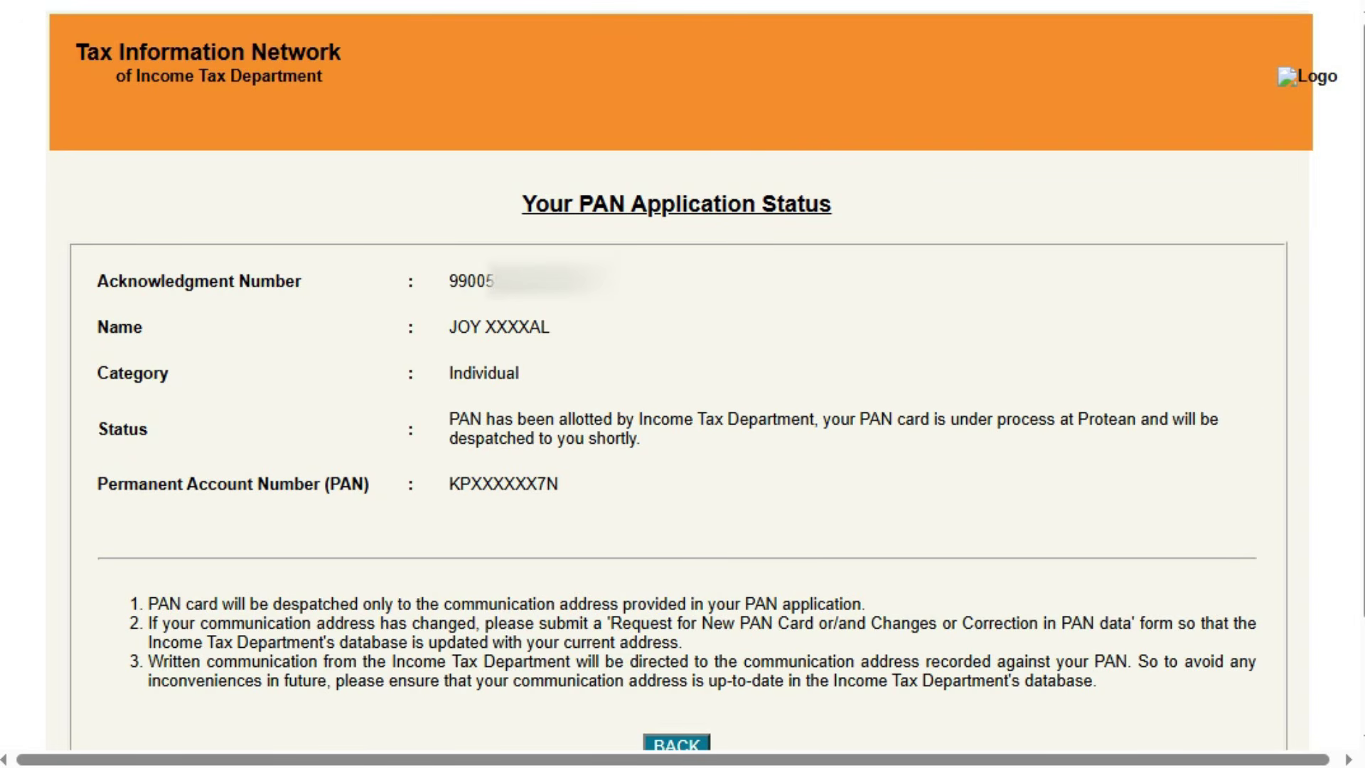
double_click(503, 483)
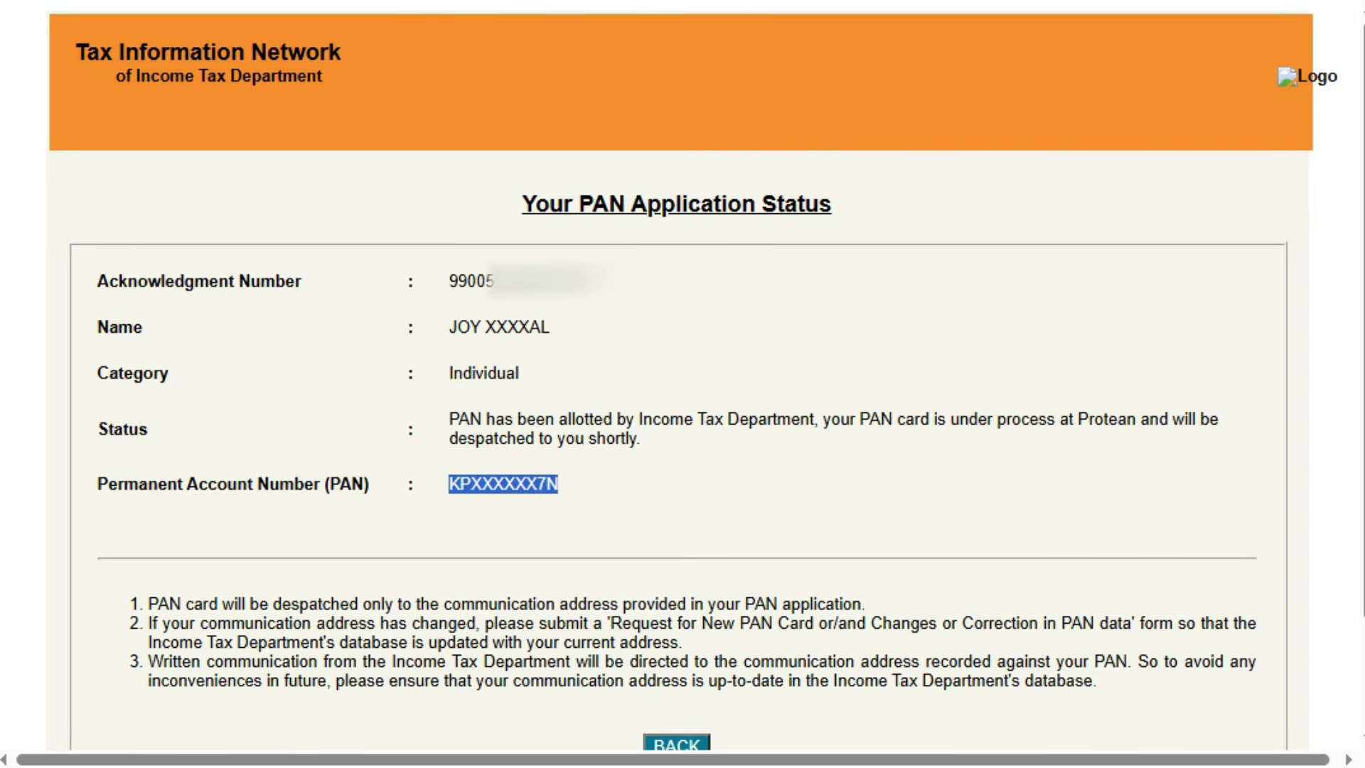
drag(868, 419, 1059, 419)
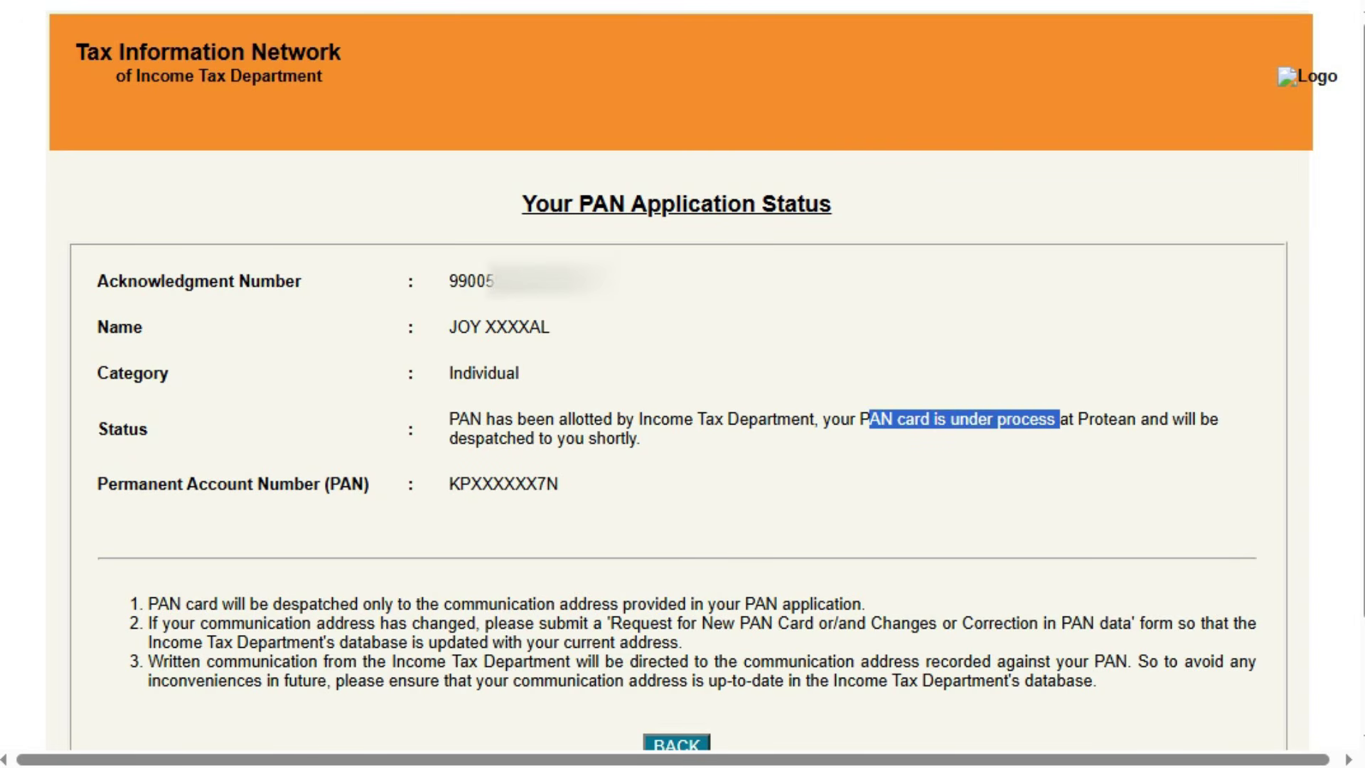